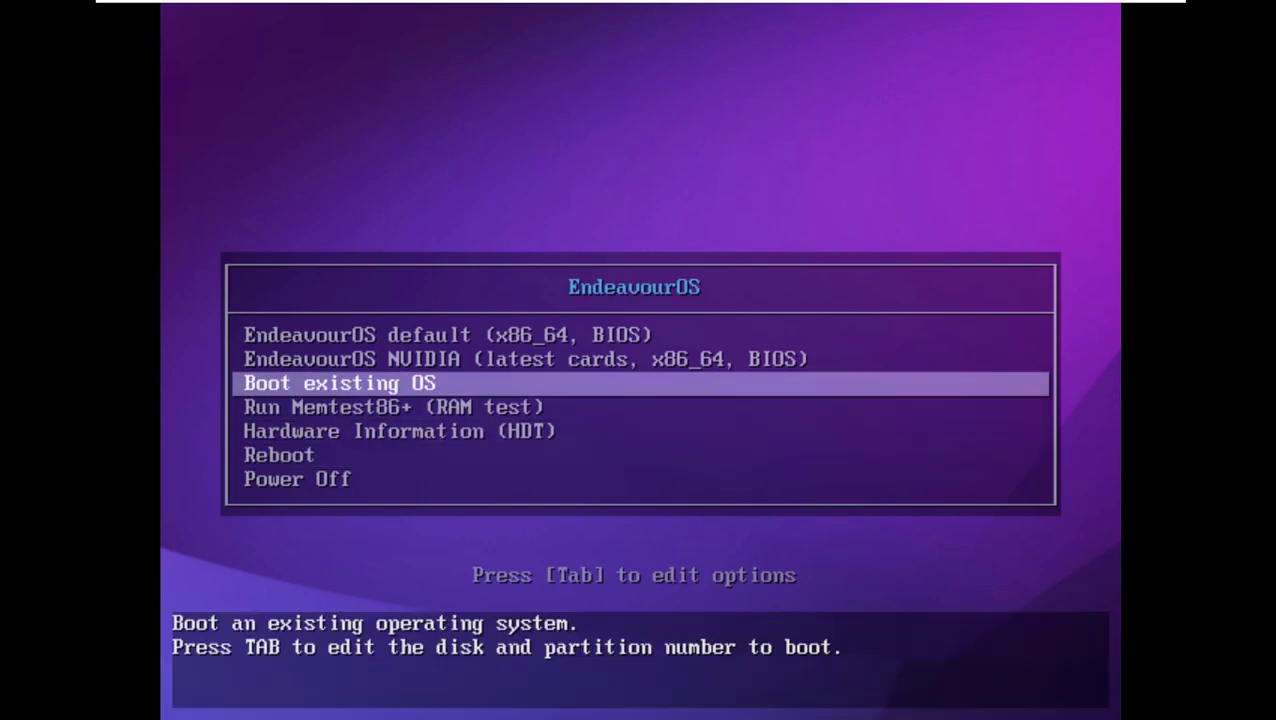
# Boot the selected EndeavourOS entry from the boot menu into the live system.
pyautogui.press('Return')
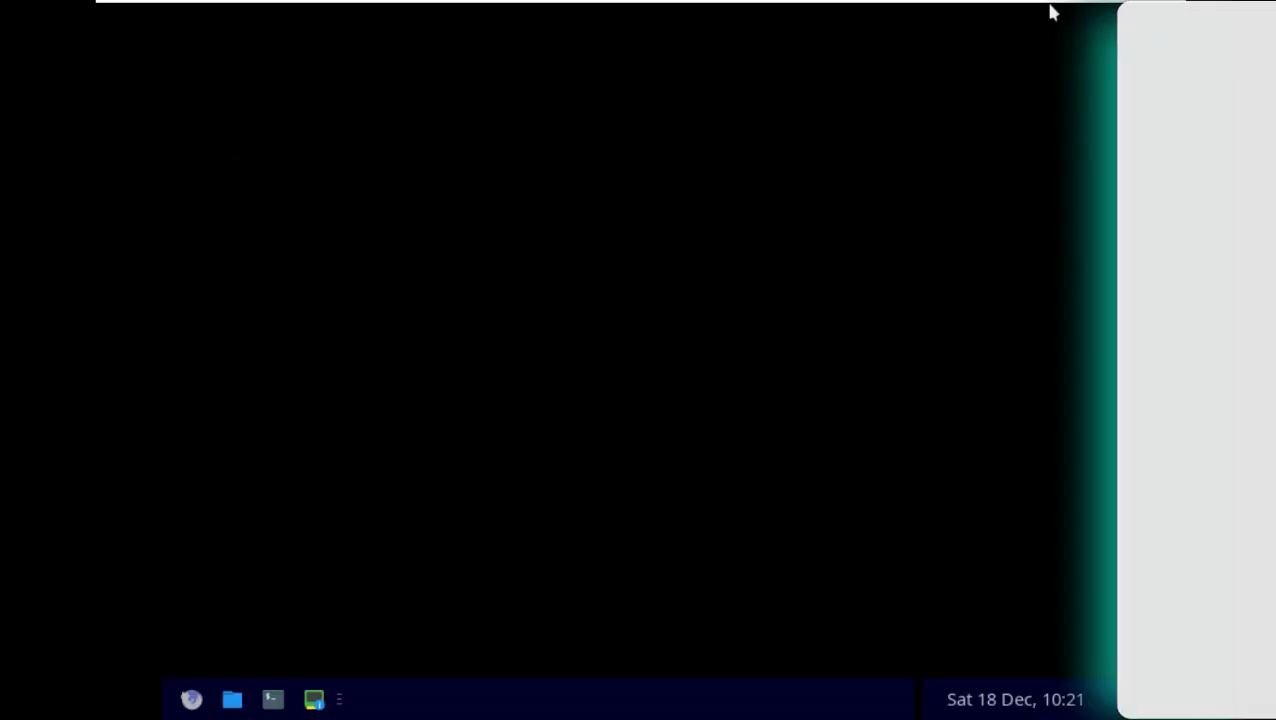
# Launch Firefox from the taskbar and switch the Welcome app to its General Info tab.
pyautogui.moveTo(1048, 14)
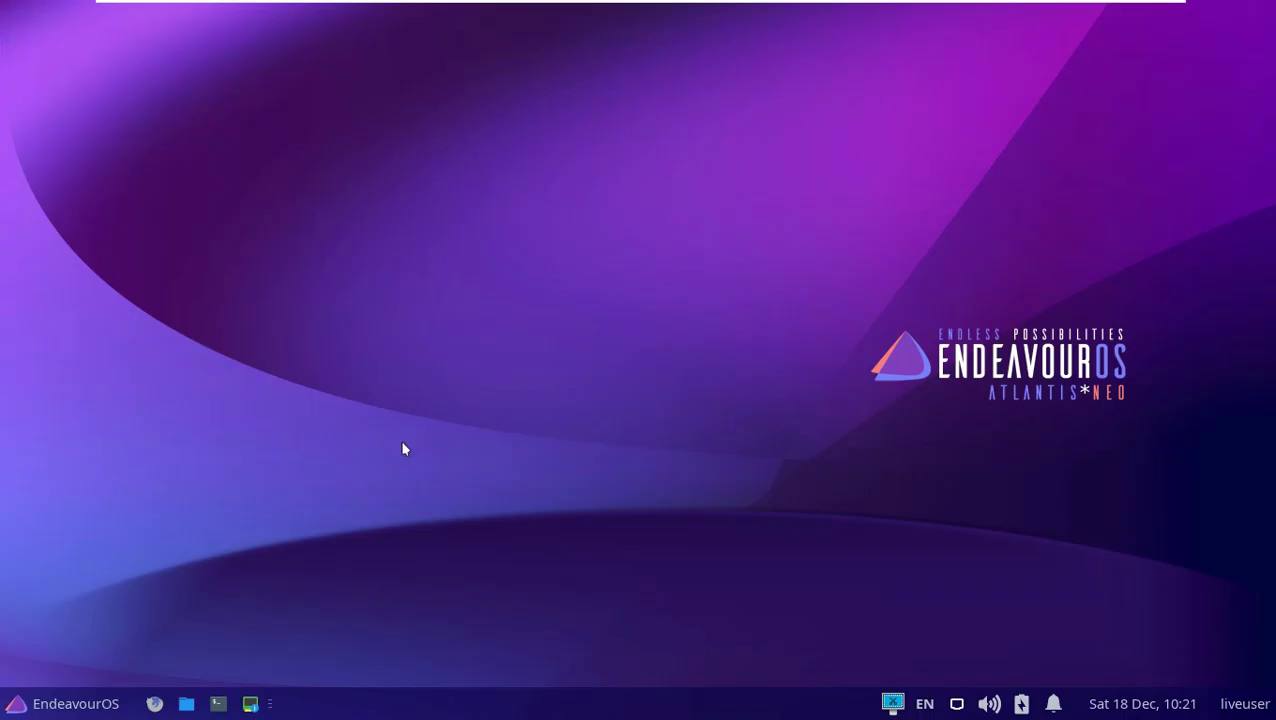
pyautogui.click(154, 703)
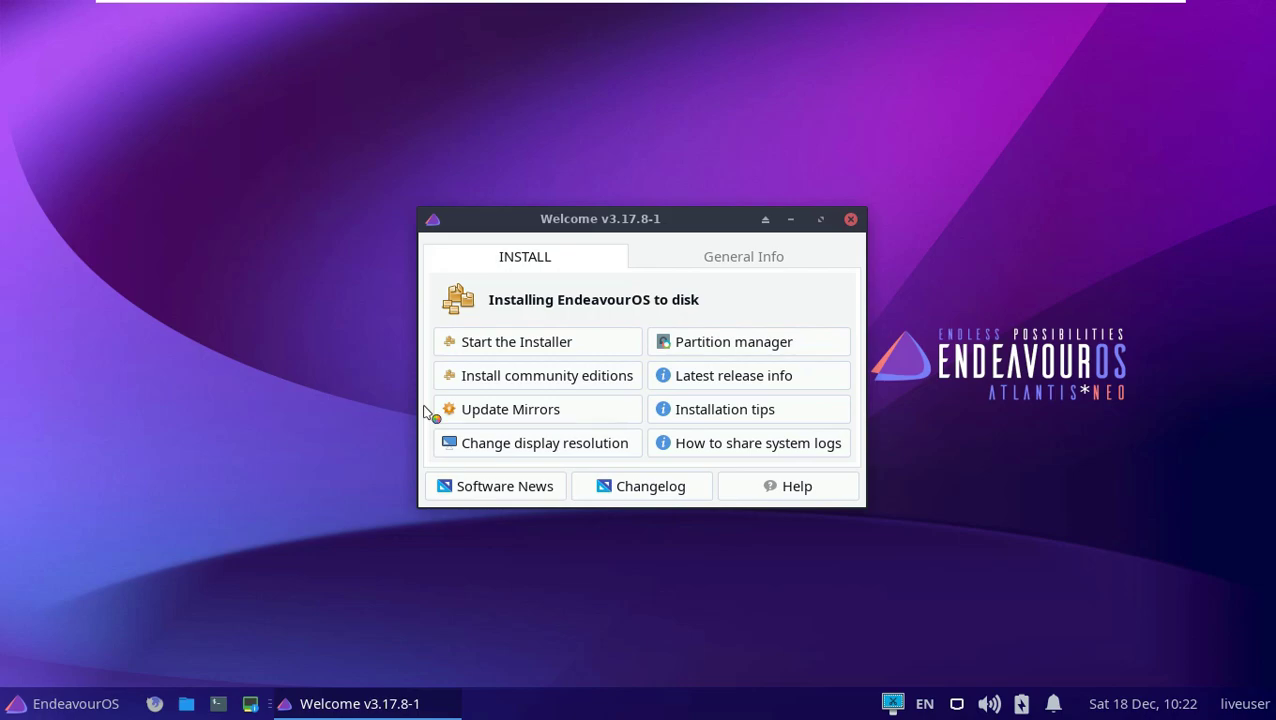
pyautogui.click(724, 259)
pyautogui.click(636, 340)
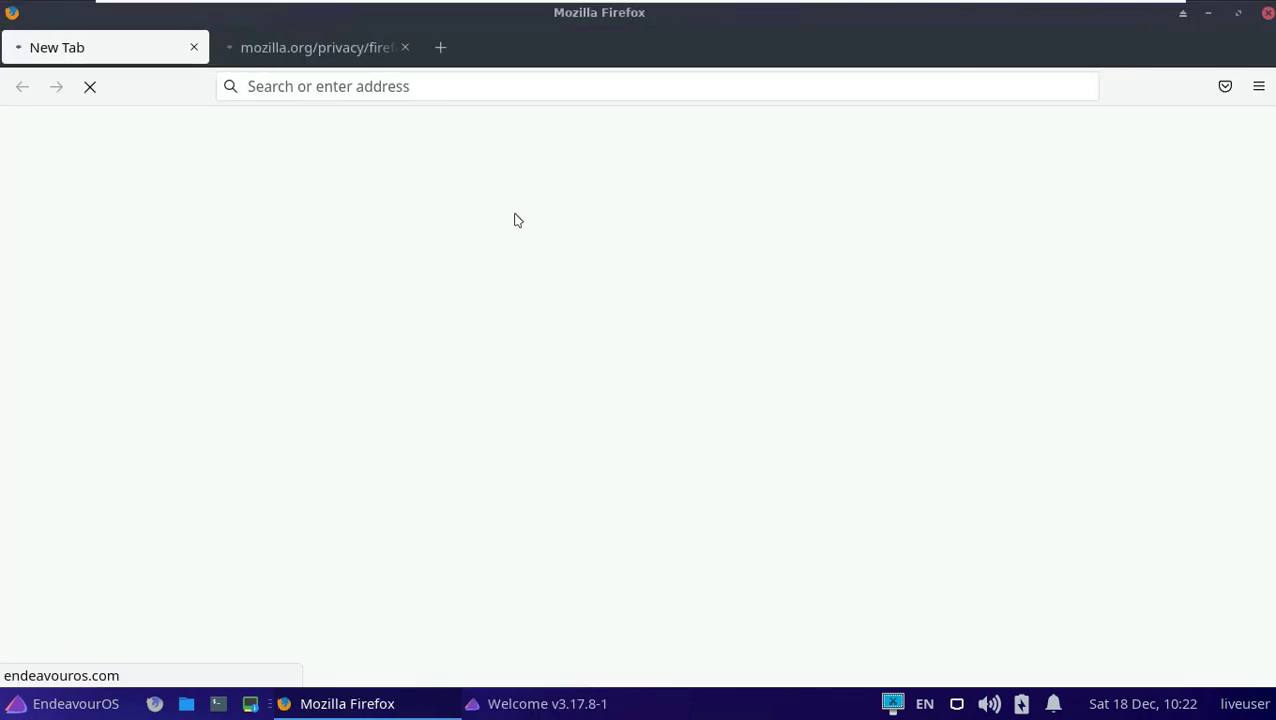
# Close the Mozilla privacy tab and dismiss the cookie banner on the EndeavourOS home page.
pyautogui.click(404, 47)
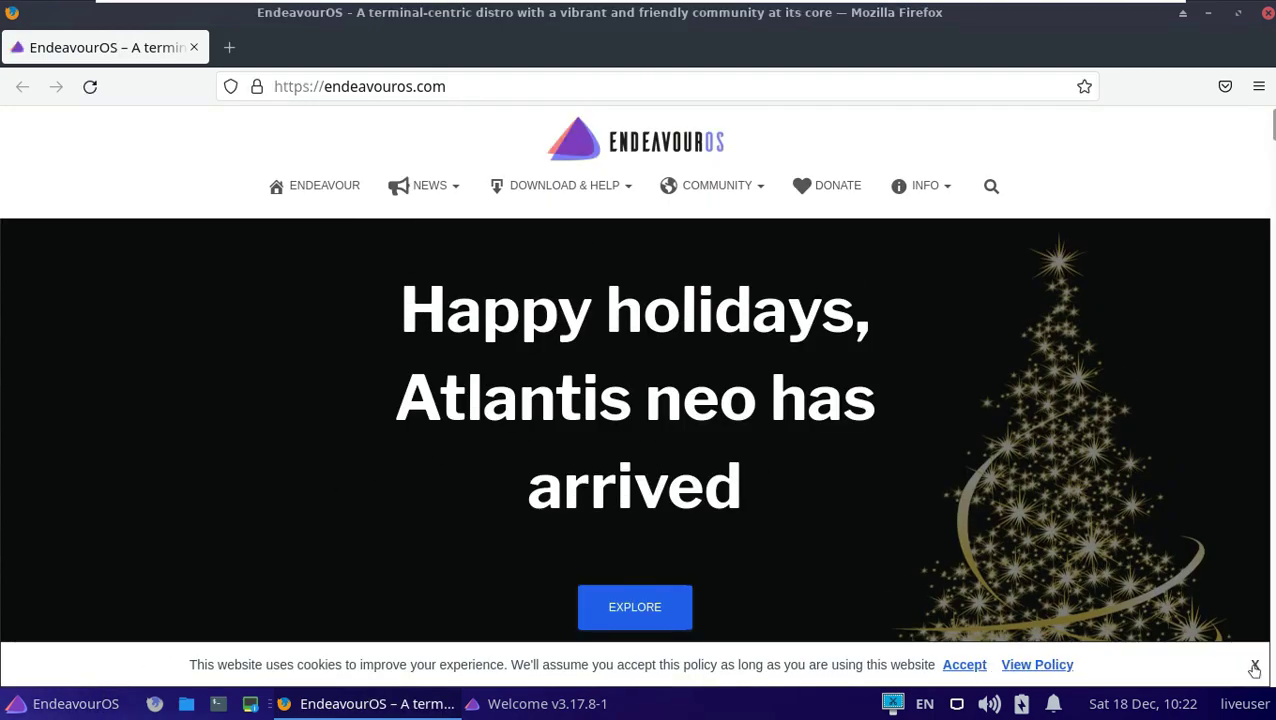
pyautogui.click(1254, 666)
pyautogui.scroll(-10, 603, 322)
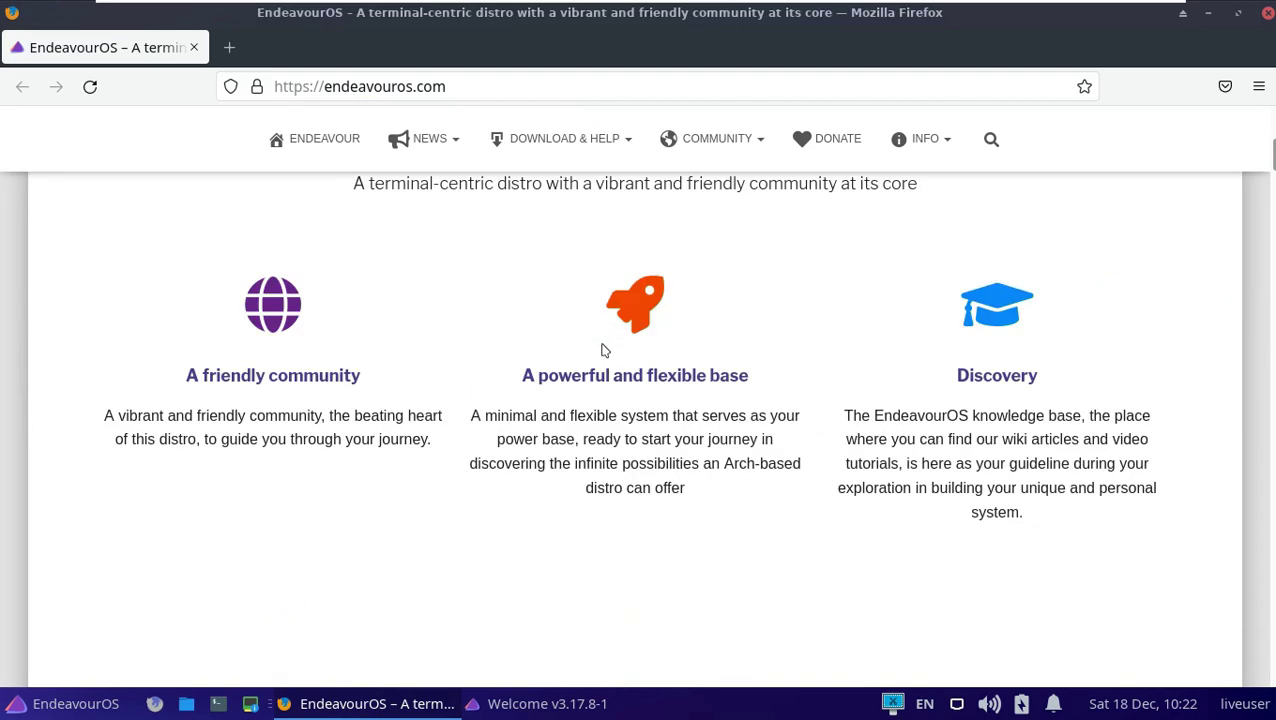
pyautogui.scroll(-15, 603, 350)
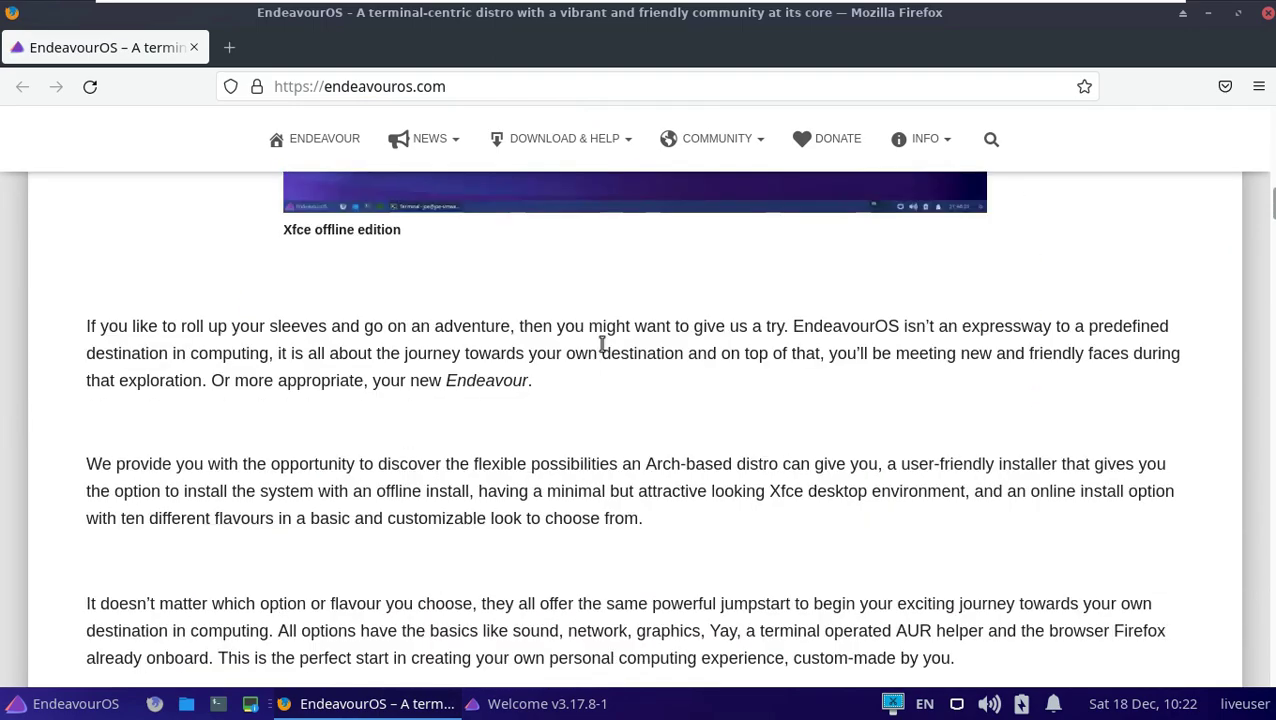
pyautogui.scroll(-3, 603, 350)
pyautogui.scroll(10, 601, 350)
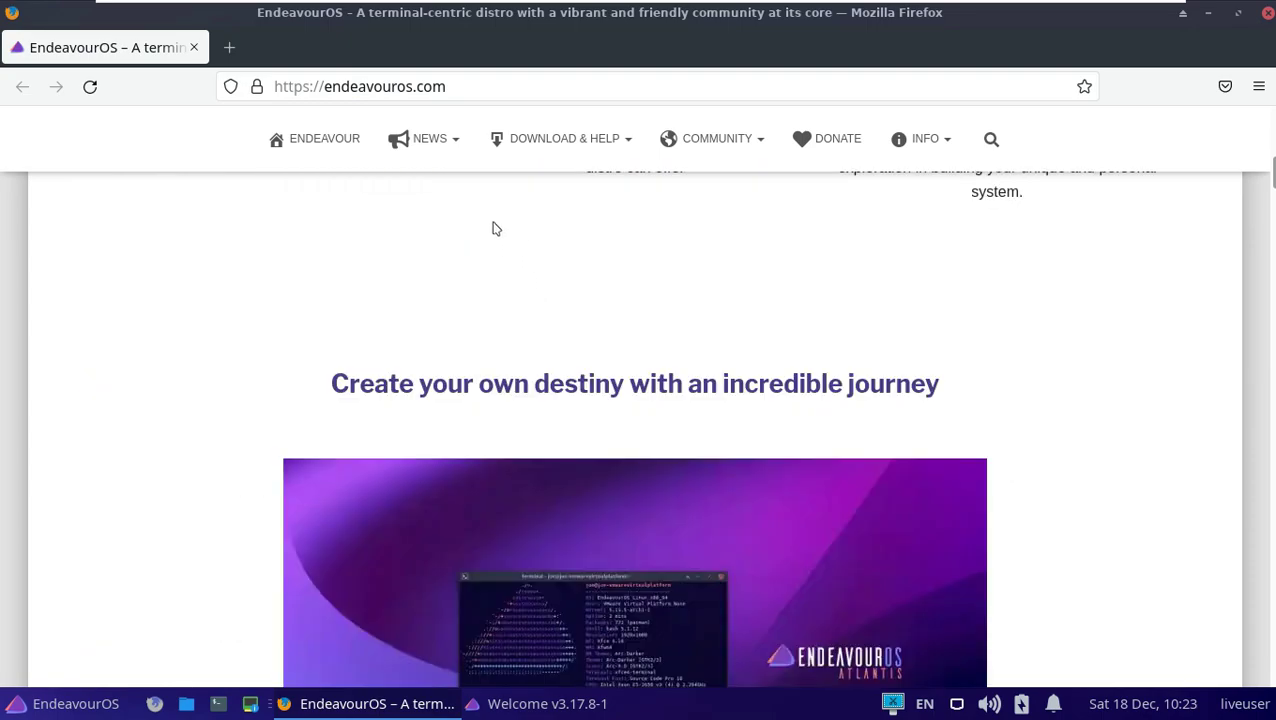
pyautogui.scroll(5, 470, 233)
# Open NEWS, read the 'Happy holidays, Atlantis neo has arrived' post, and highlight 'Atlantis neo'.
pyautogui.moveTo(421, 178)
pyautogui.click(414, 244)
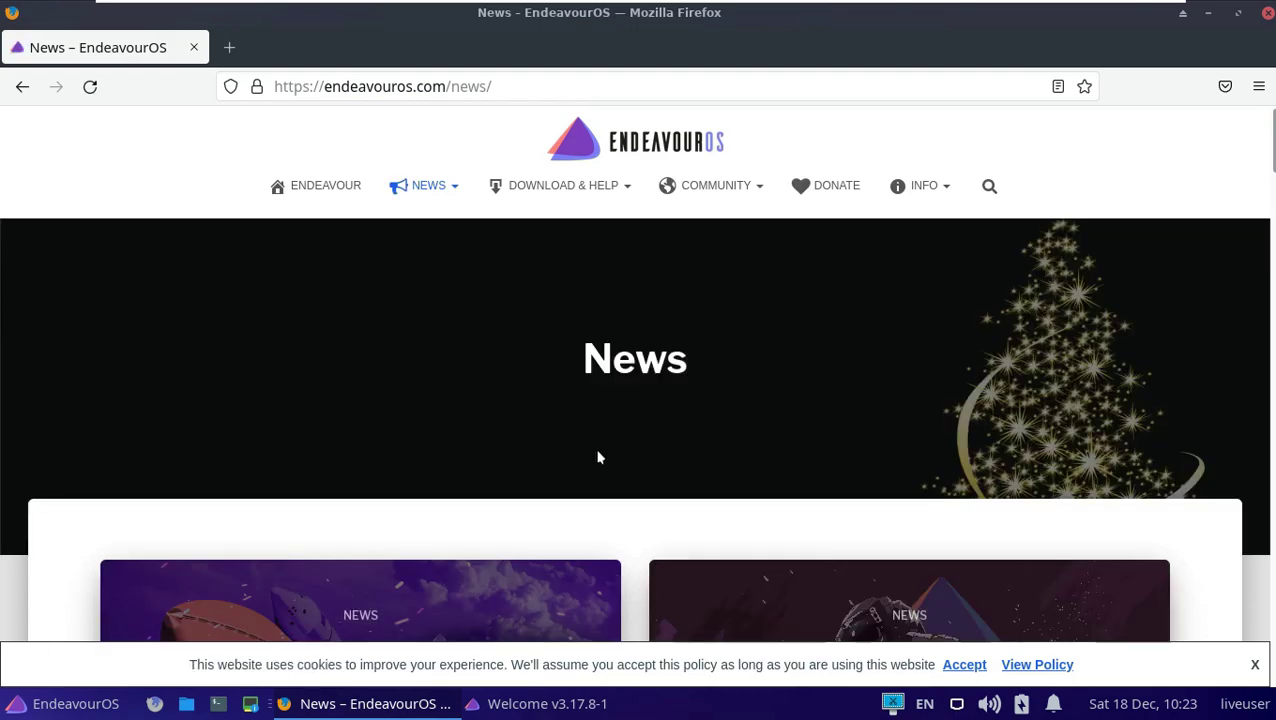
pyautogui.scroll(-3, 598, 455)
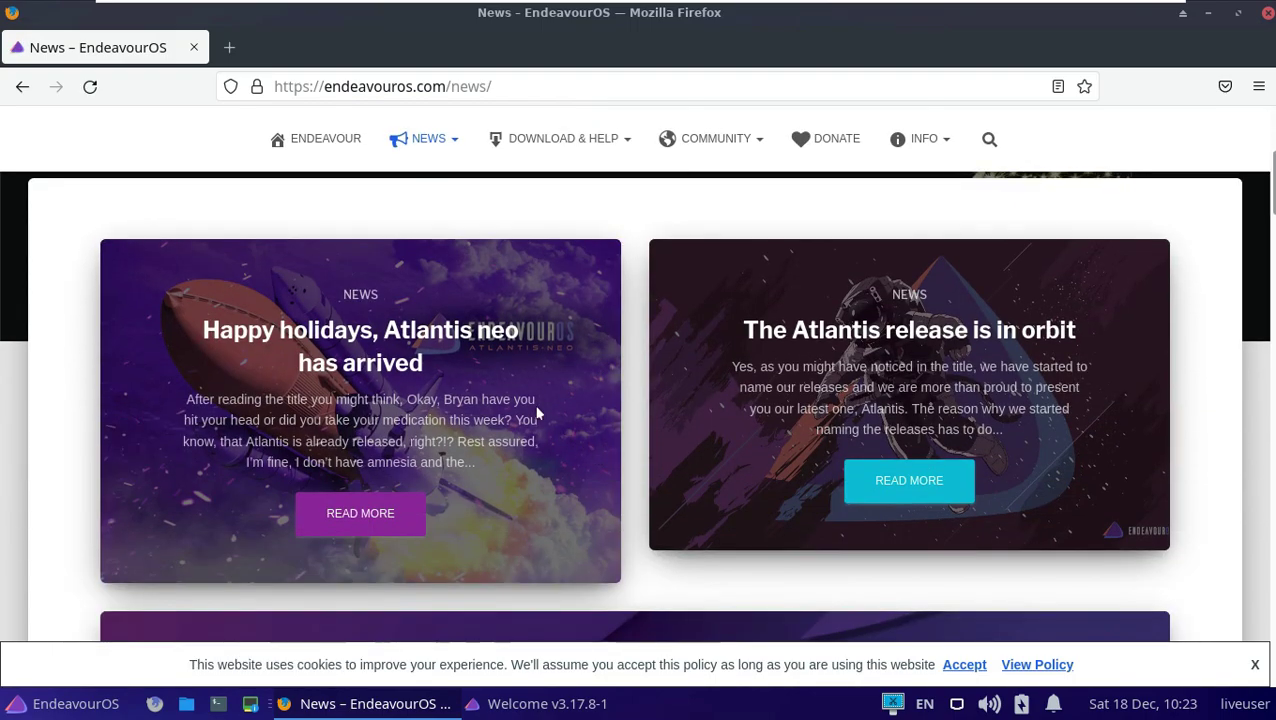
pyautogui.click(390, 515)
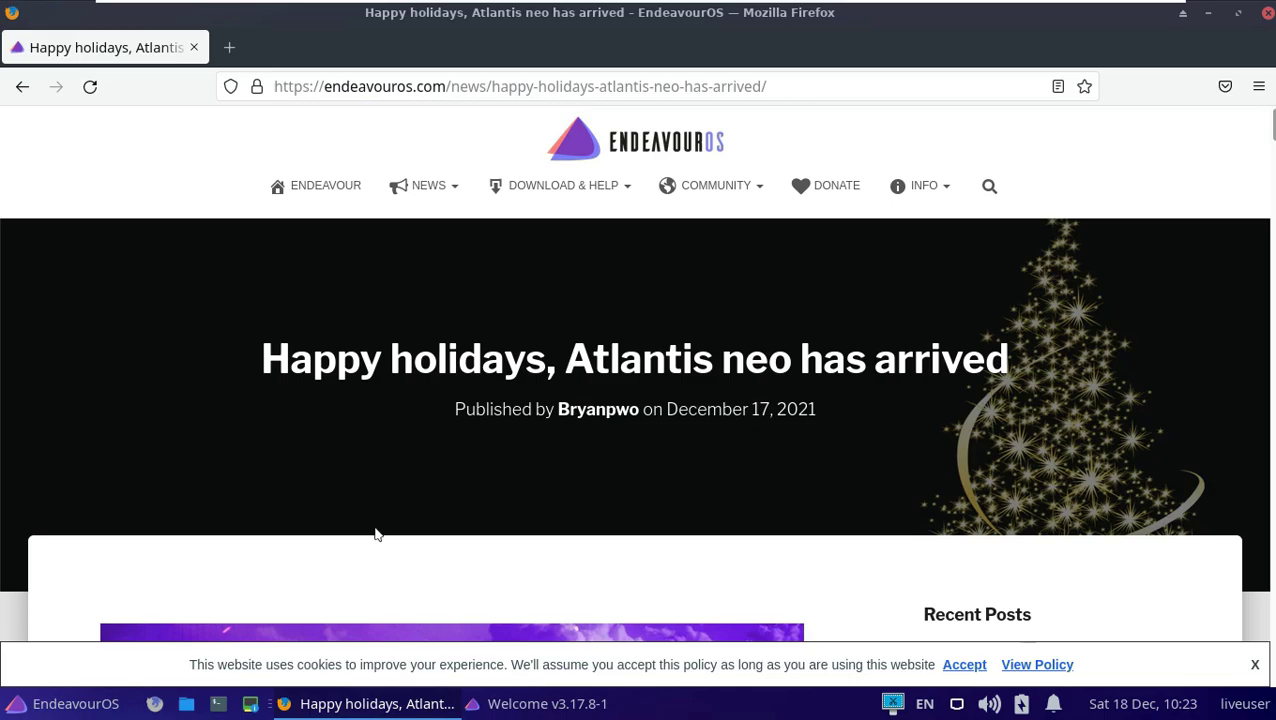
pyautogui.scroll(-8, 461, 537)
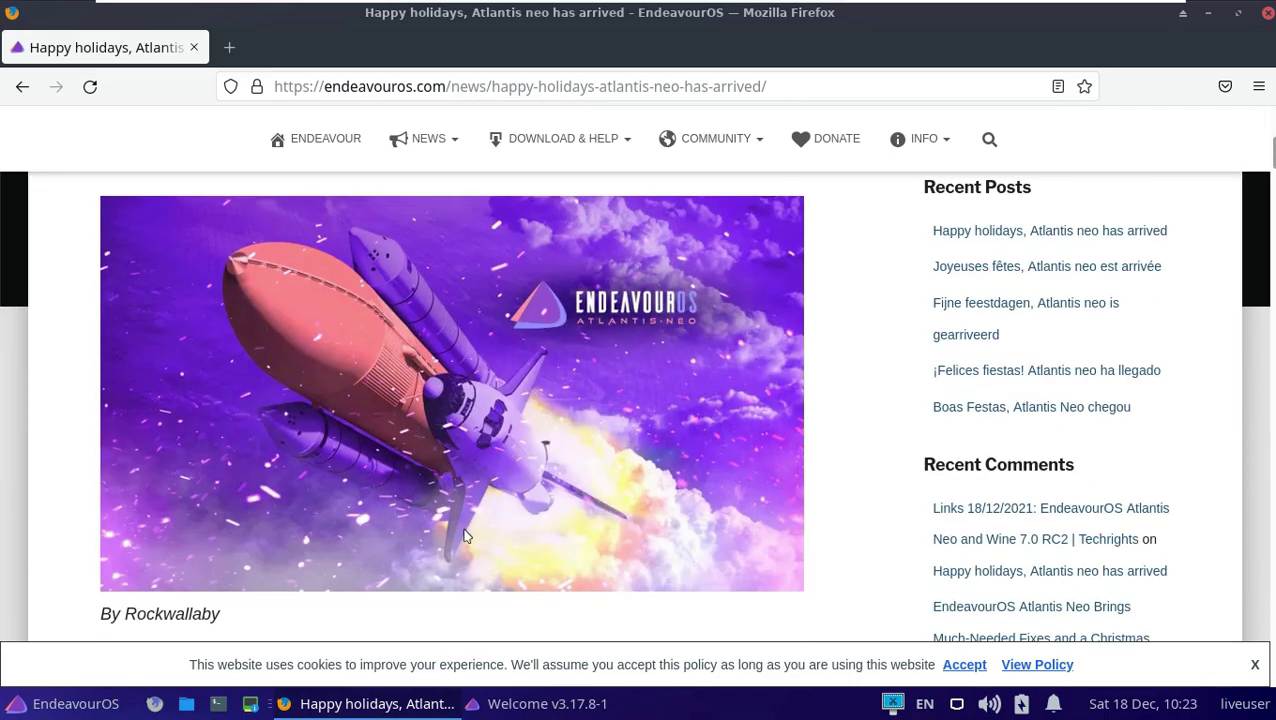
pyautogui.scroll(-10, 464, 537)
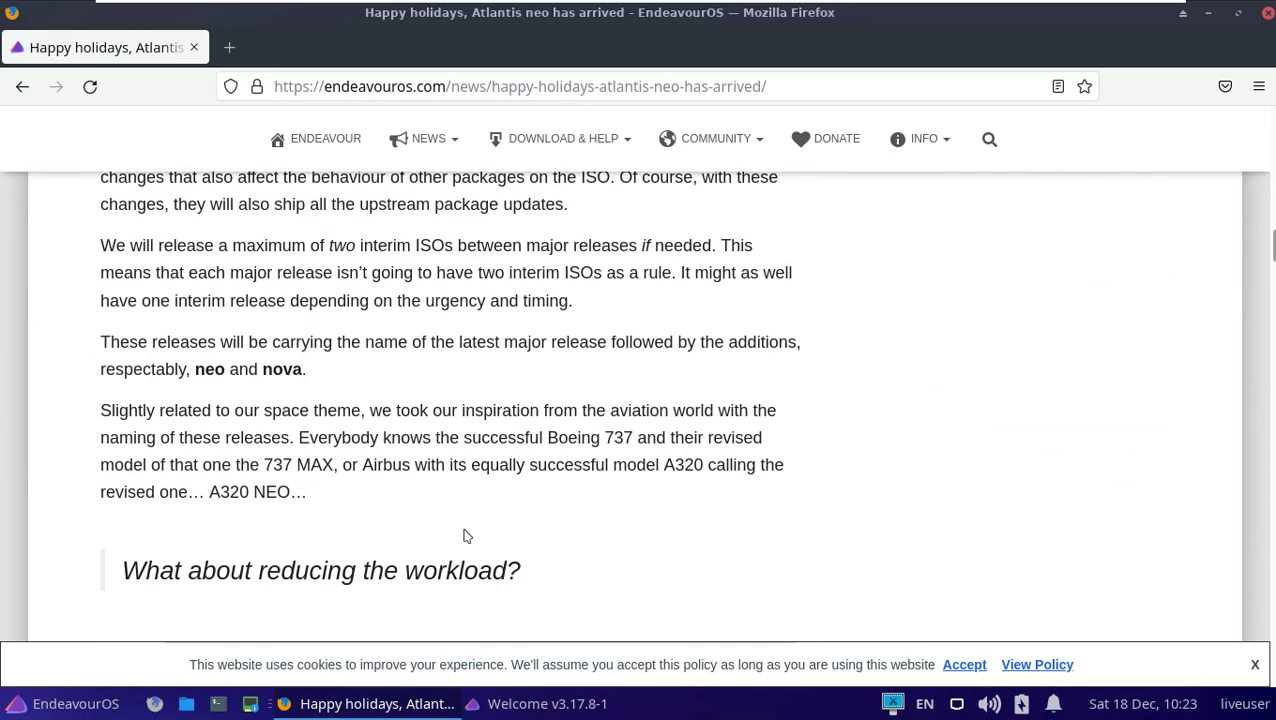
pyautogui.scroll(-10, 464, 537)
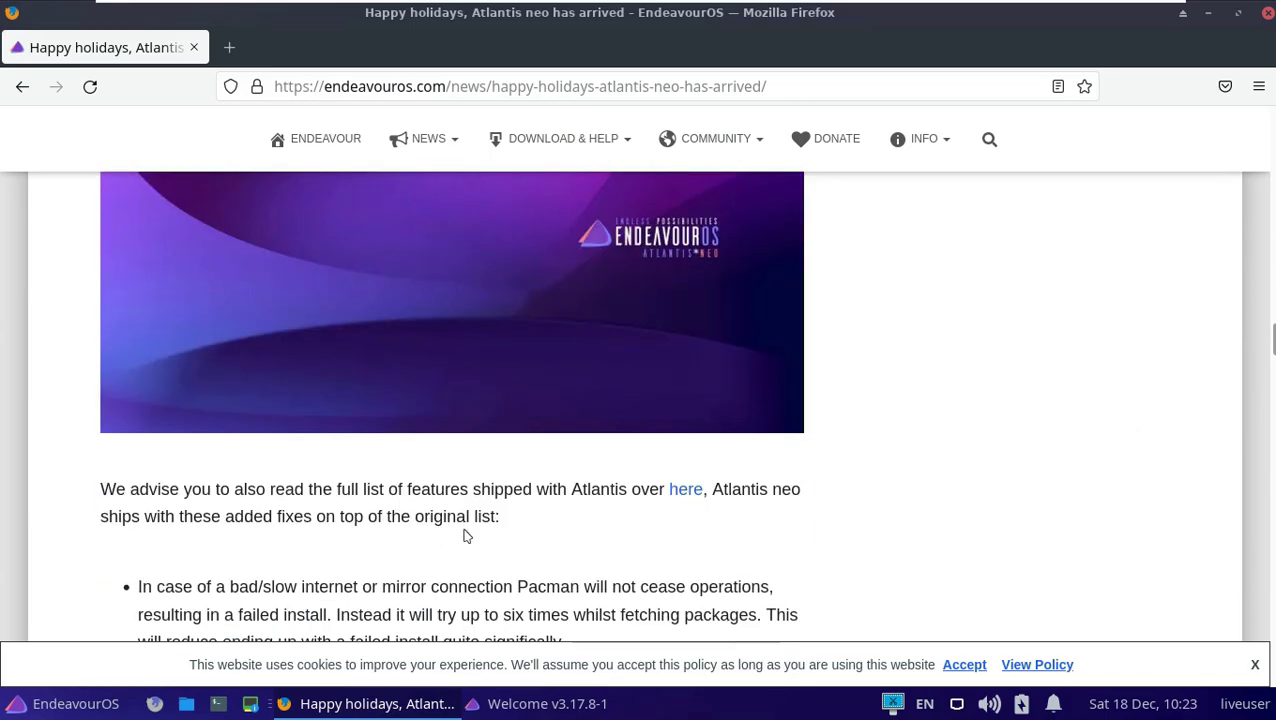
pyautogui.scroll(-12, 464, 537)
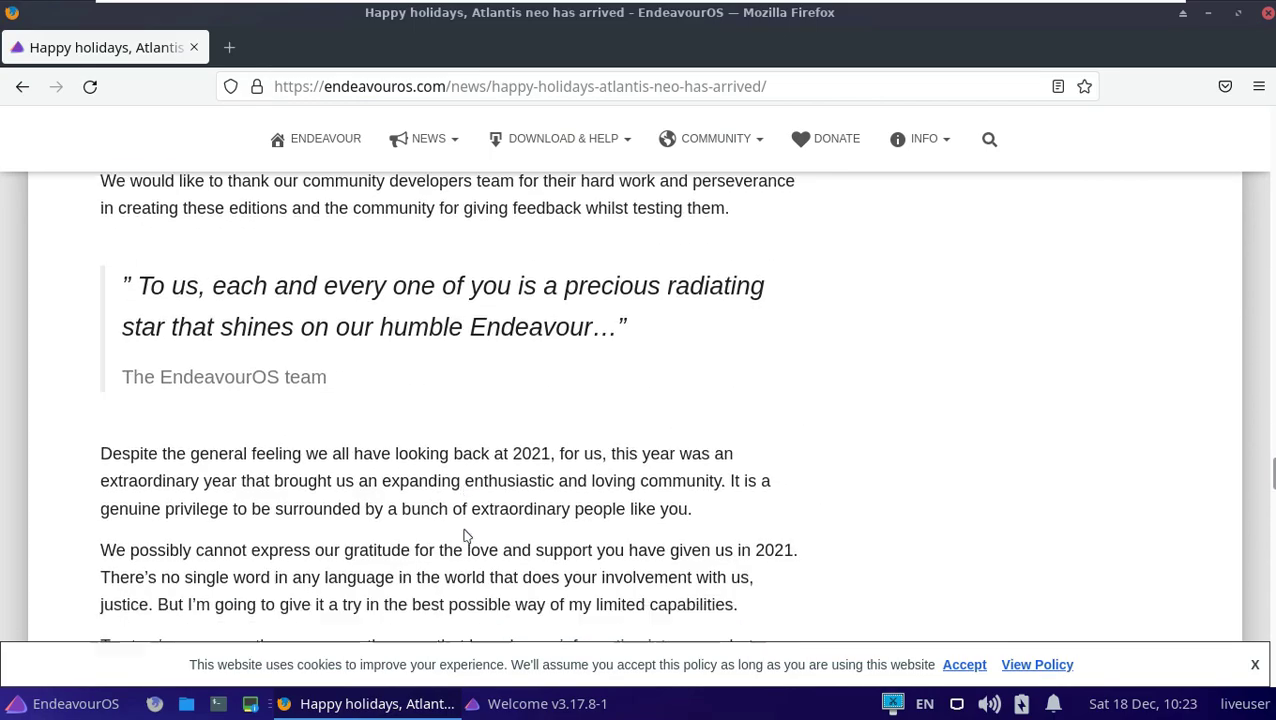
pyautogui.scroll(2, 440, 520)
pyautogui.moveTo(243, 449); pyautogui.dragTo(369, 450)
# Open the Atlantis neo latest-release download page and scroll through it.
pyautogui.click(390, 452)
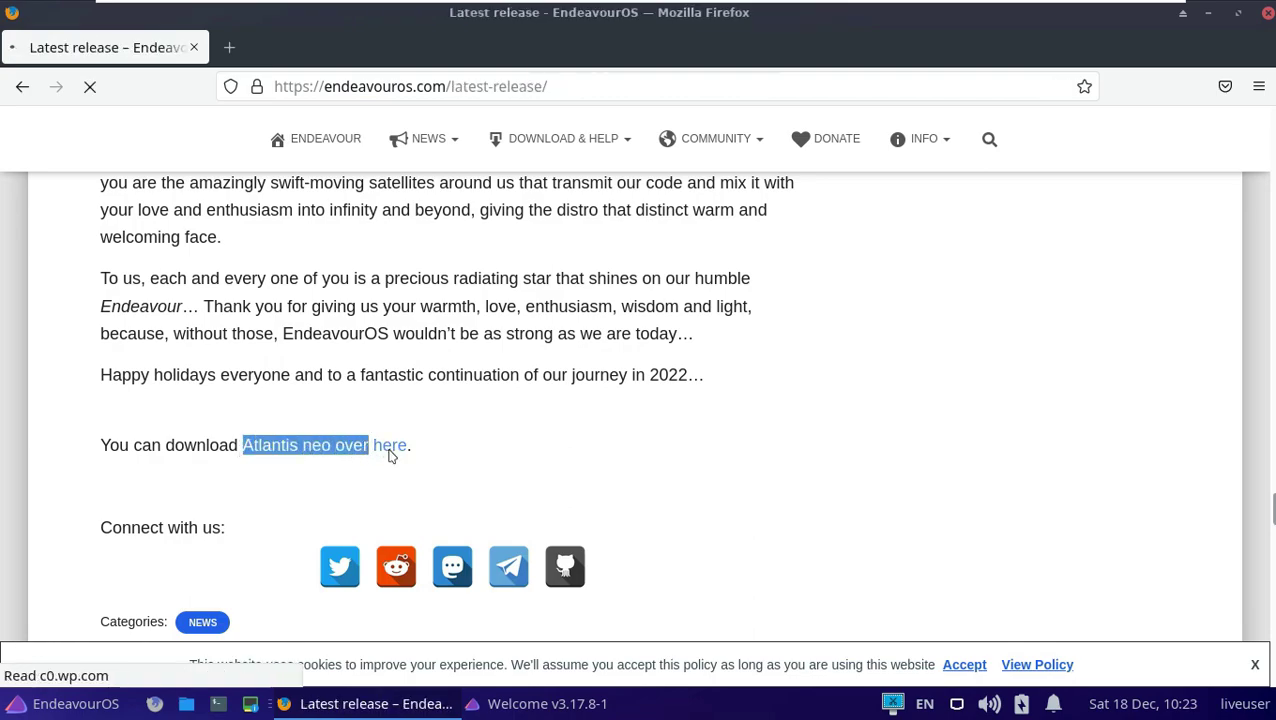
pyautogui.scroll(-3, 489, 393)
pyautogui.scroll(1, 467, 408)
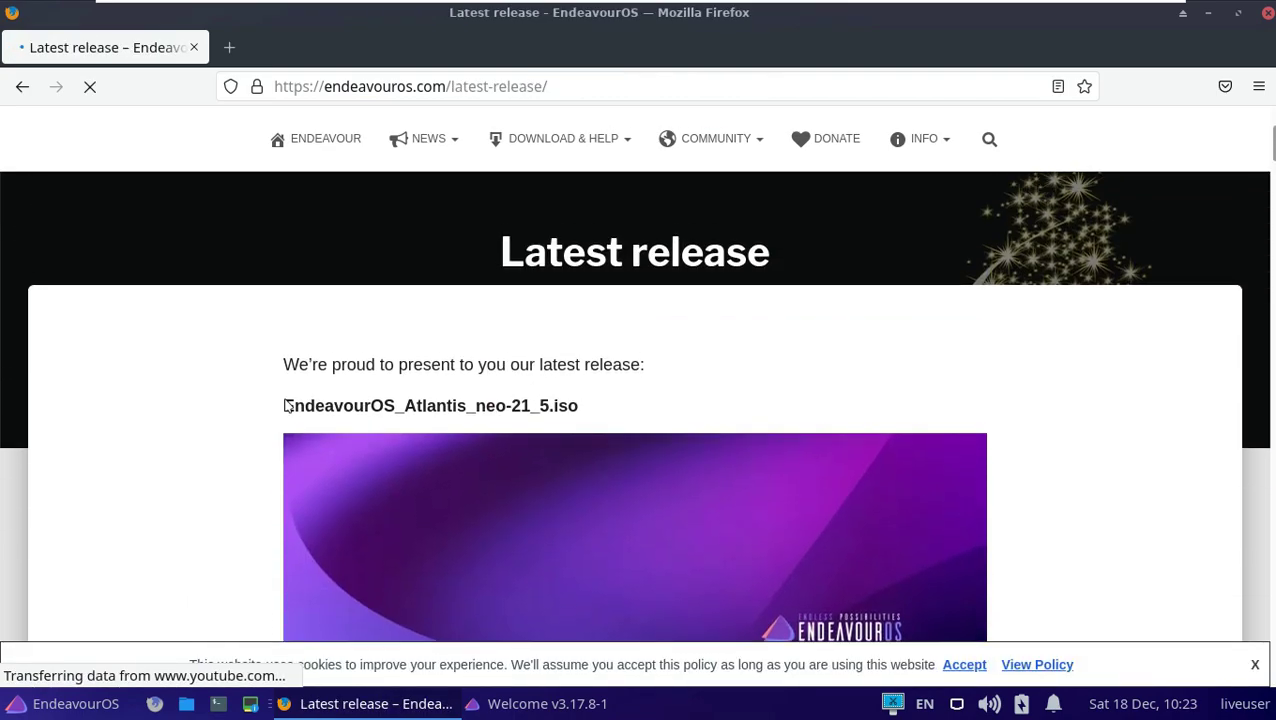
pyautogui.scroll(2, 507, 419)
pyautogui.scroll(-7, 507, 425)
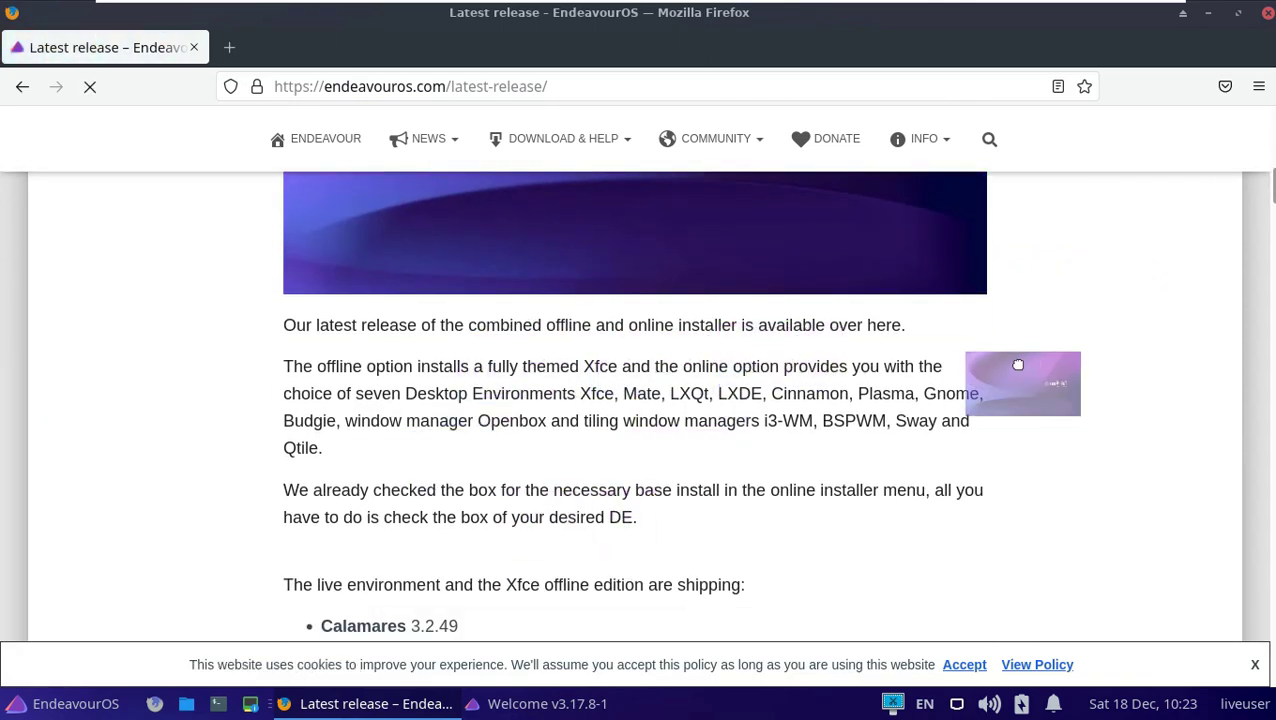
pyautogui.scroll(-4, 985, 370)
pyautogui.scroll(-4, 945, 377)
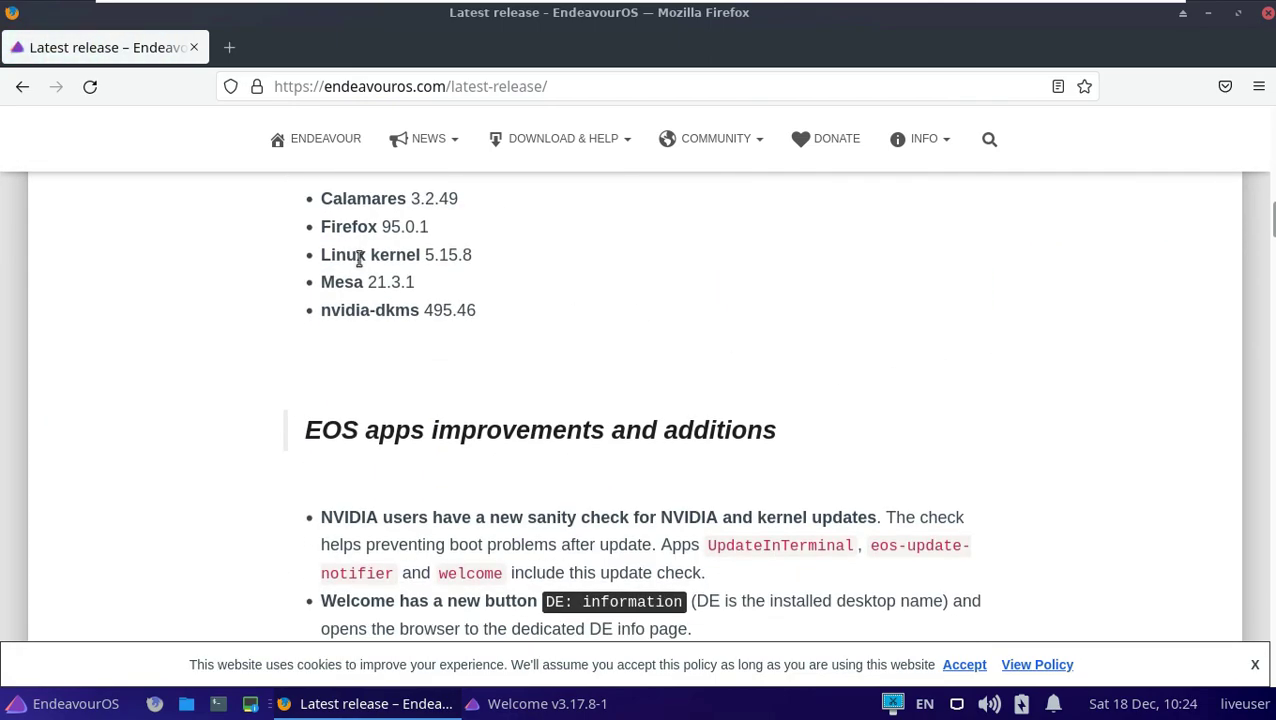
# Check the Firefox version in Help > About Firefox and compare it with 95.0.1 on the page.
pyautogui.click(1259, 86)
pyautogui.scroll(-2, 1036, 600)
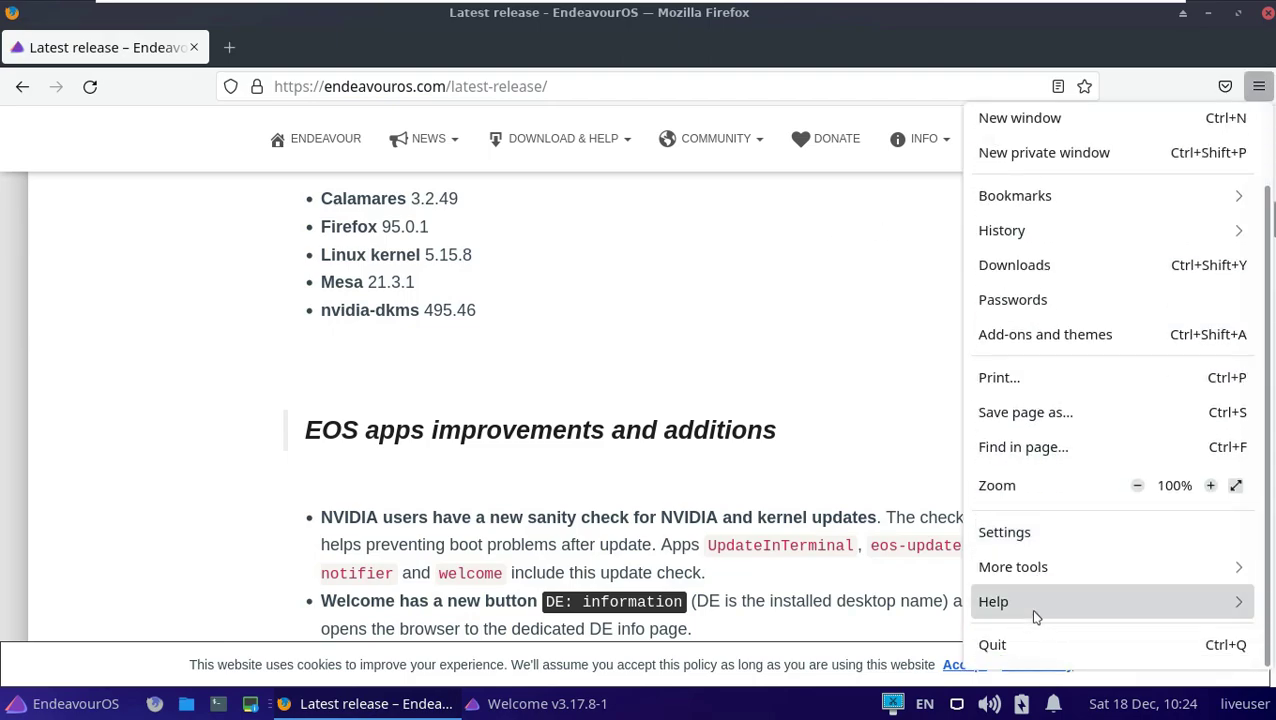
pyautogui.click(1030, 608)
pyautogui.click(990, 352)
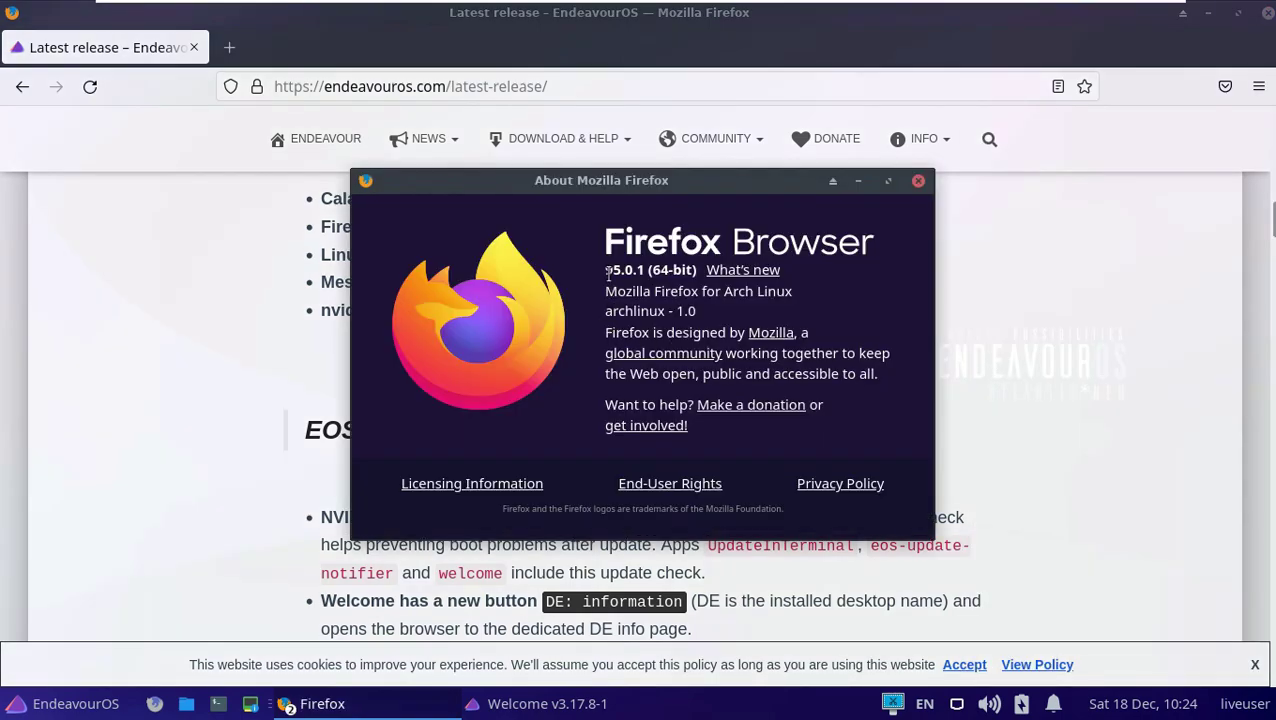
pyautogui.moveTo(606, 270); pyautogui.dragTo(678, 270)
pyautogui.click(918, 182)
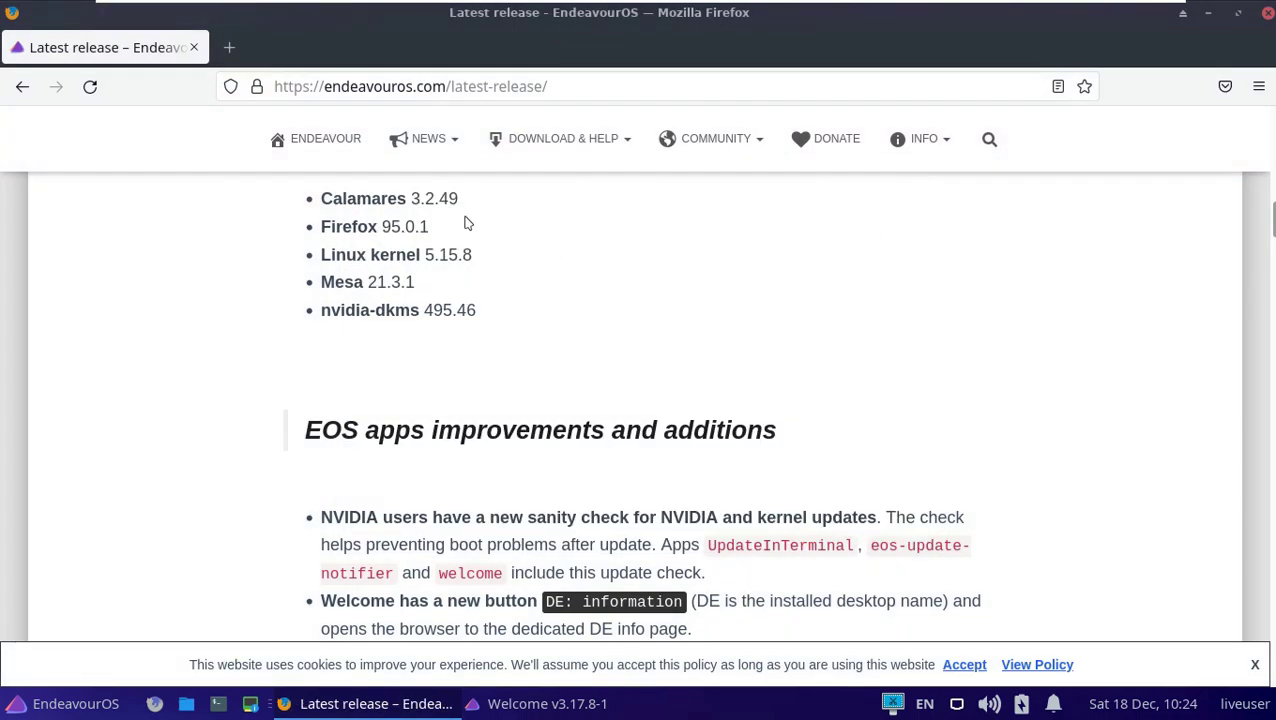
pyautogui.moveTo(429, 226); pyautogui.dragTo(383, 226)
# Save EndeavourOS_Atlantis_neo-21_5.iso from the Alpix mirror to disk.
pyautogui.scroll(-15, 600, 300)
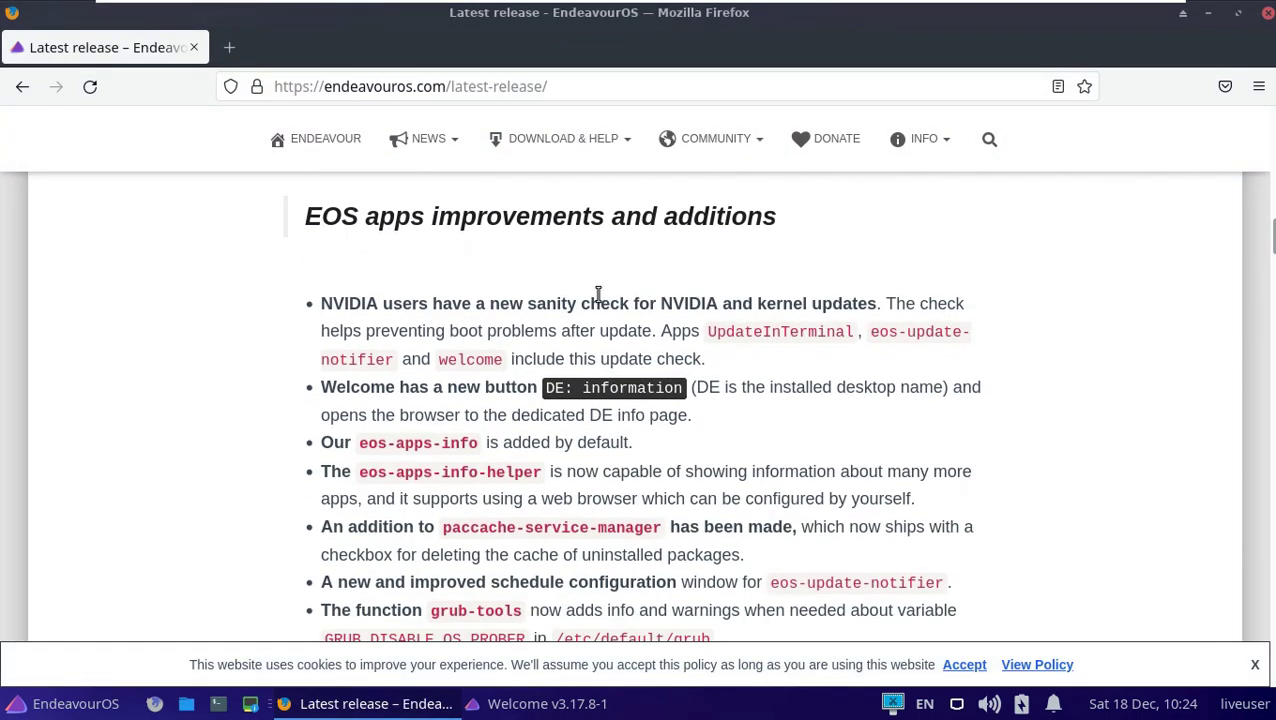
pyautogui.scroll(-20, 600, 300)
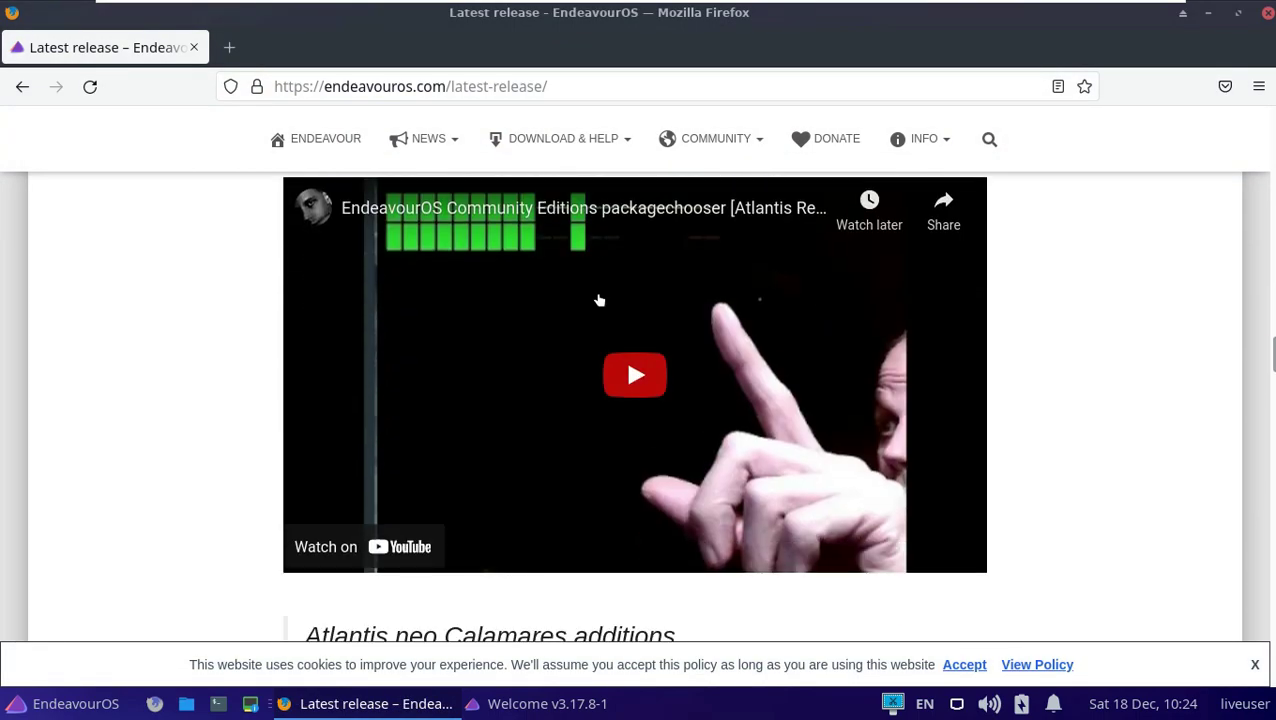
pyautogui.scroll(-10, 598, 293)
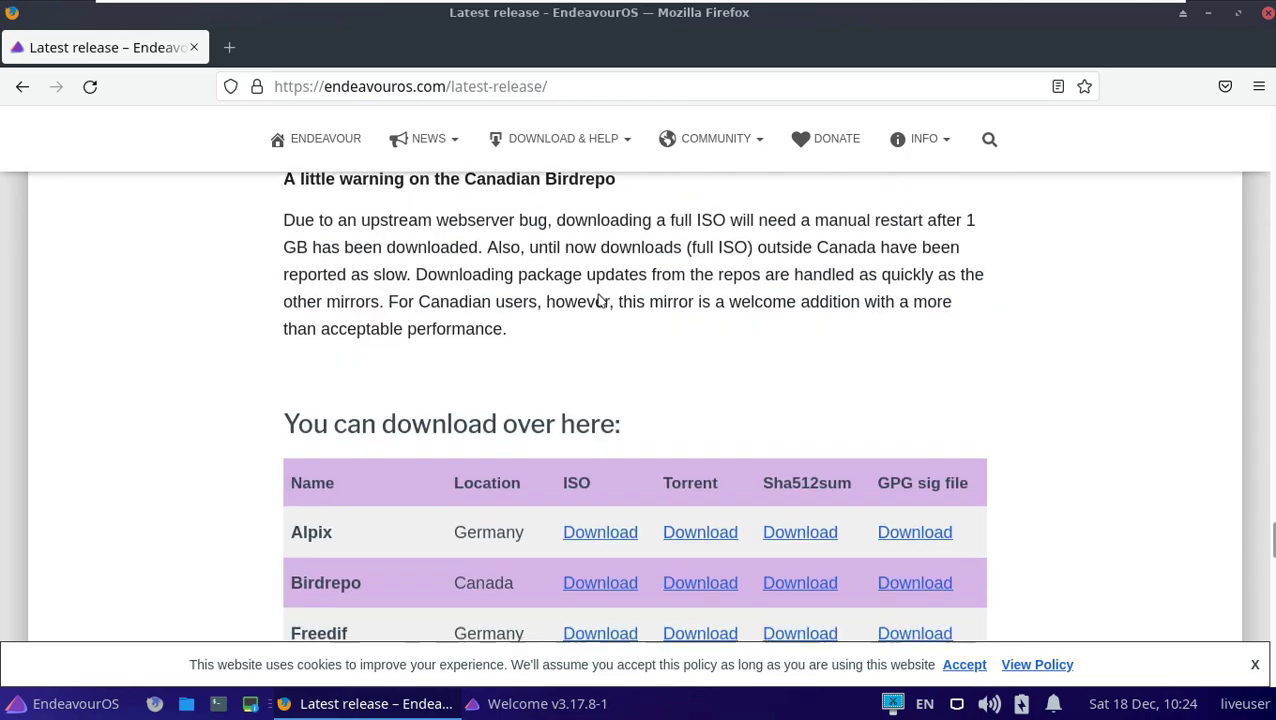
pyautogui.scroll(4, 358, 347)
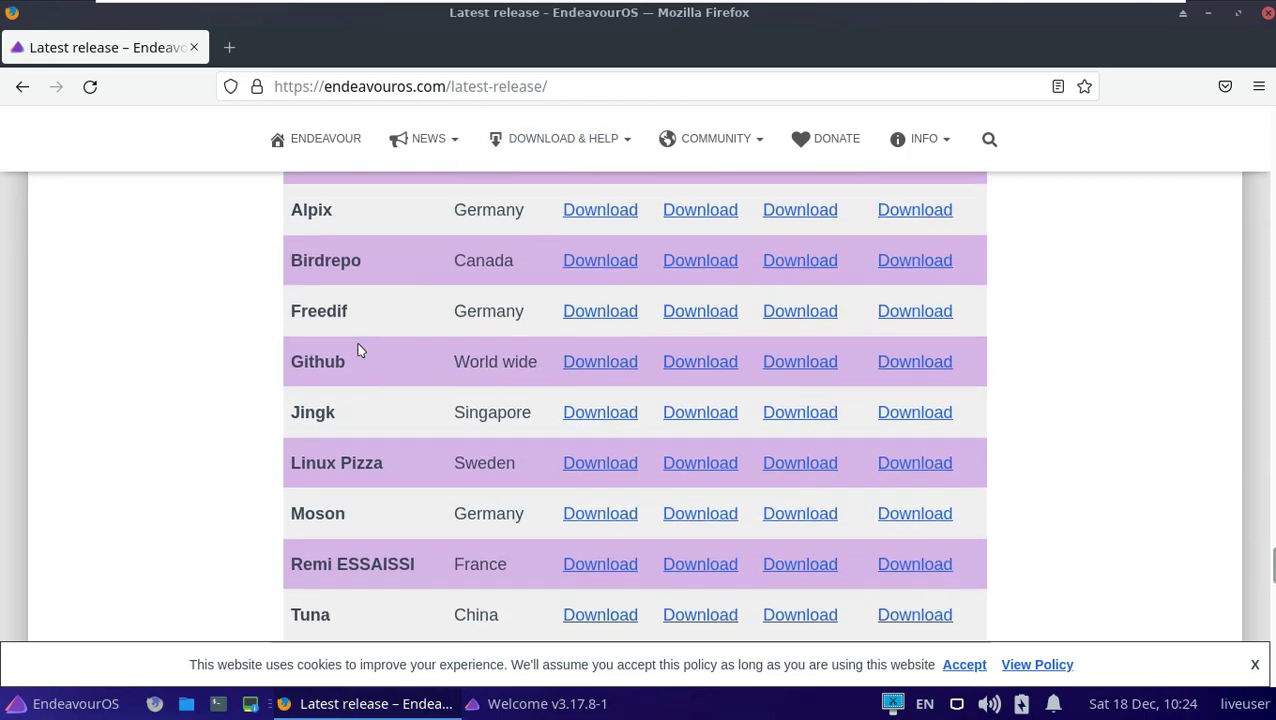
pyautogui.click(570, 326)
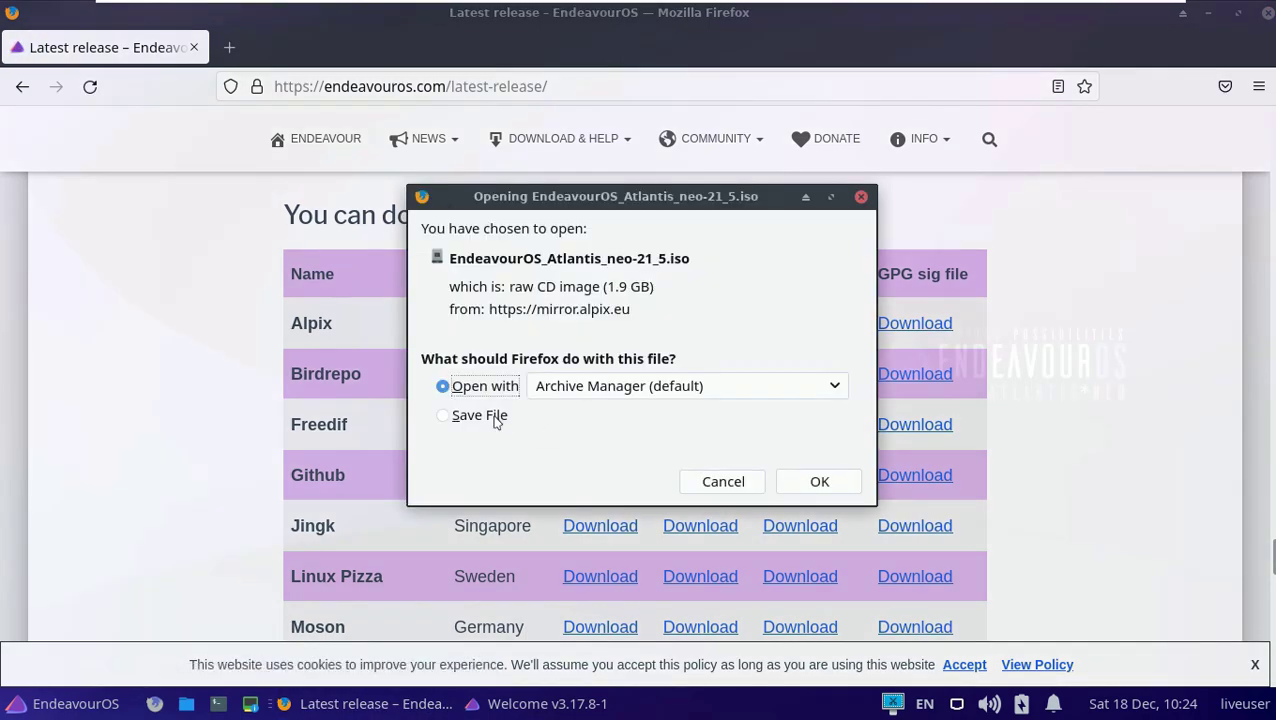
pyautogui.press('Down')
pyautogui.moveTo(650, 290); pyautogui.dragTo(454, 284)
pyautogui.click(819, 482)
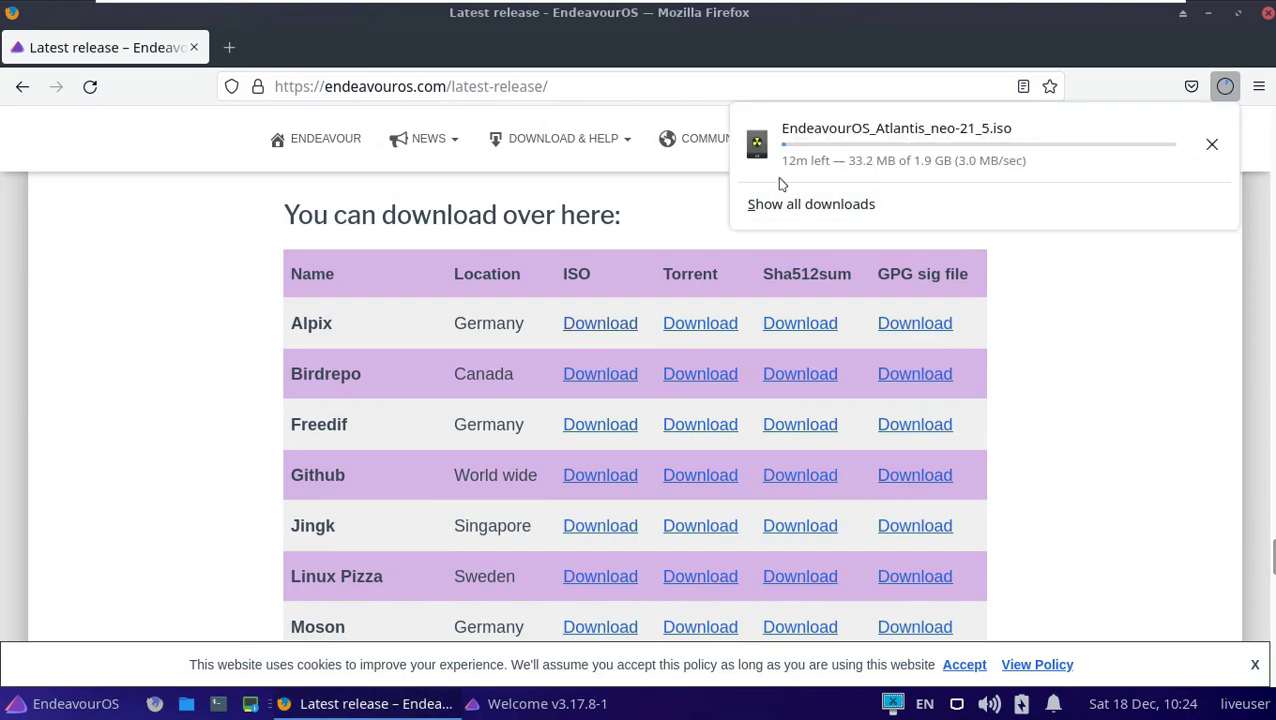
# Cancel the ISO download and select the current web address.
pyautogui.click(1211, 144)
pyautogui.click(570, 86)
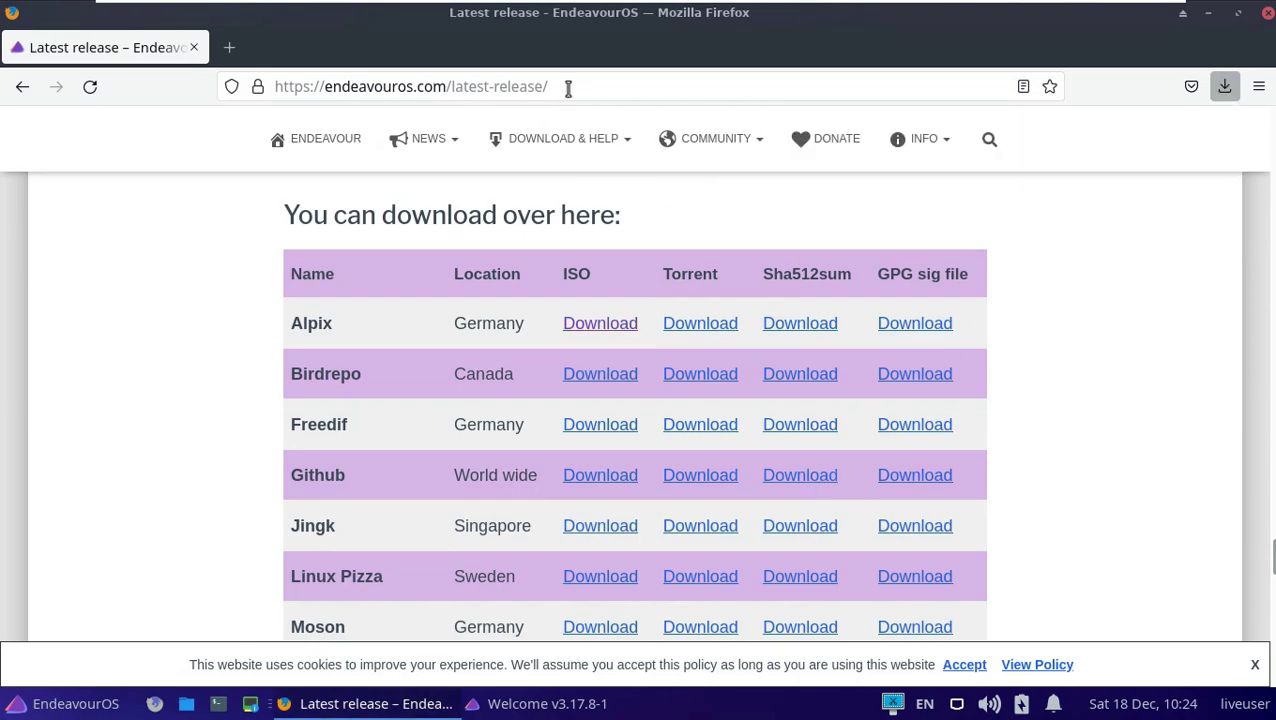
pyautogui.click(568, 88)
# Go to youtube.com/9to5linux and try subscribing, dismissing the sign-in prompt.
pyautogui.write('youtube')
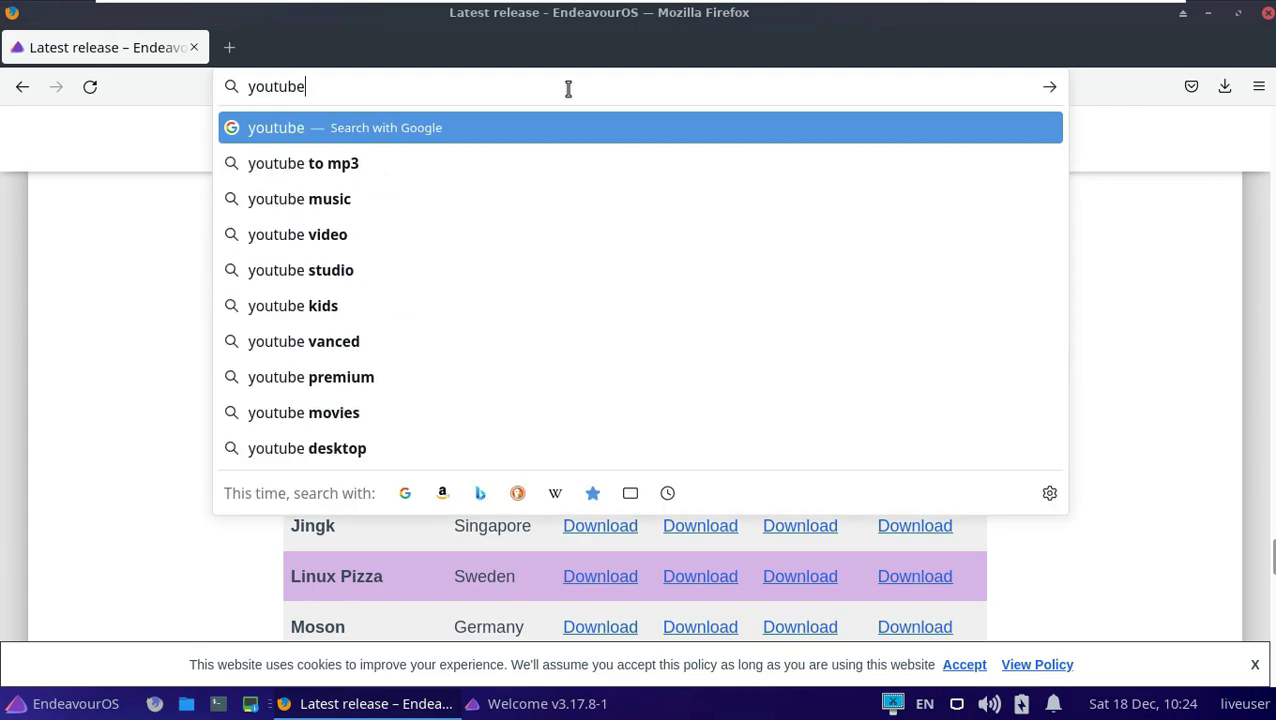
pyautogui.write('.com/9to5linux')
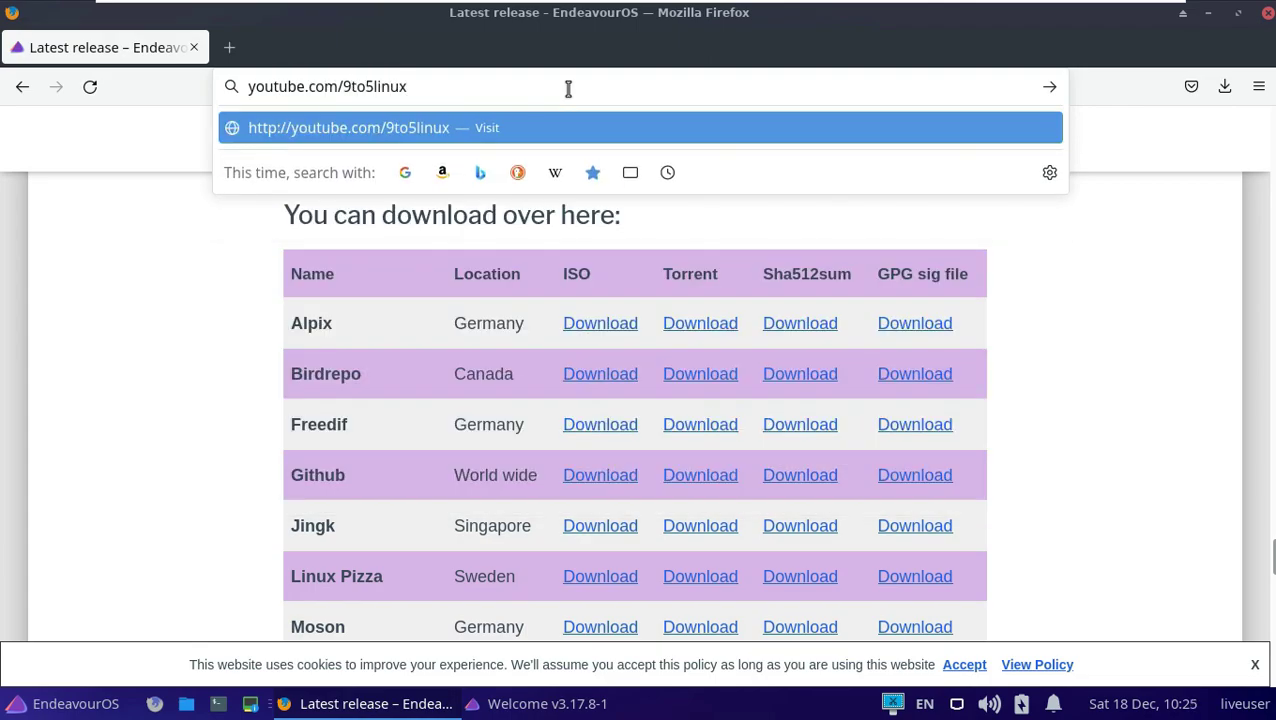
pyautogui.press('Return')
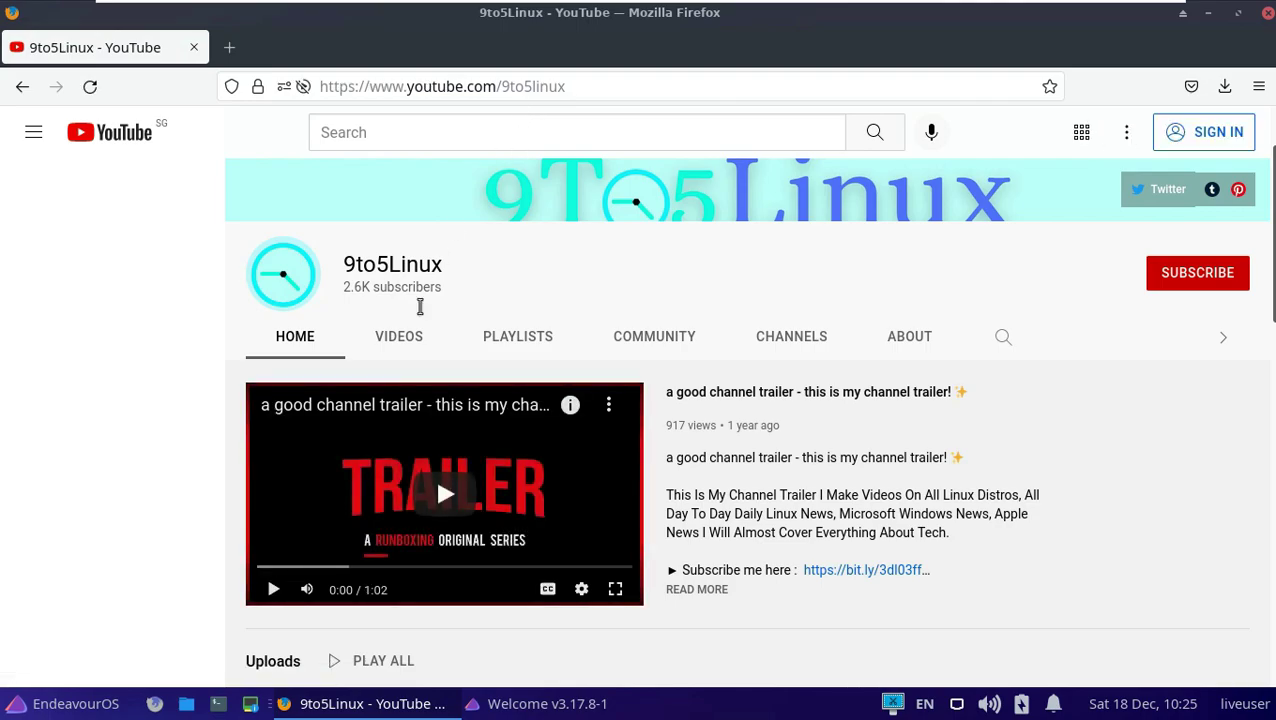
pyautogui.doubleClick(425, 265)
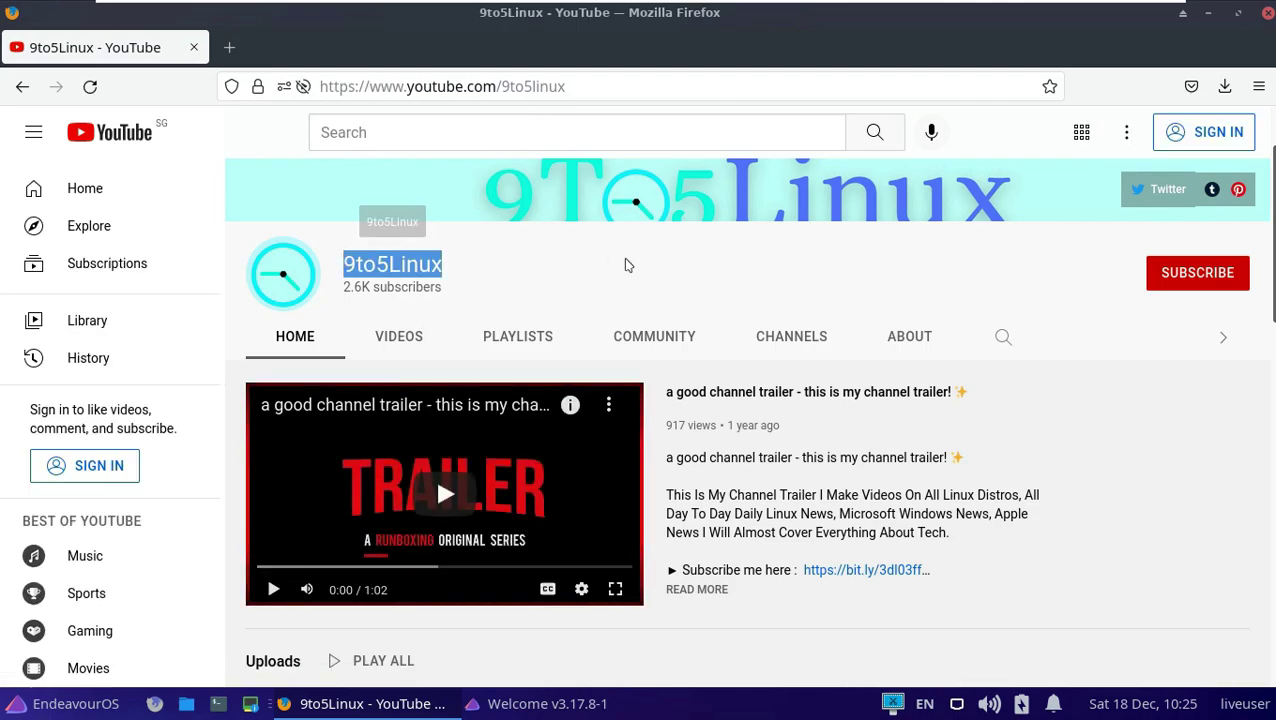
pyautogui.scroll(2, 792, 245)
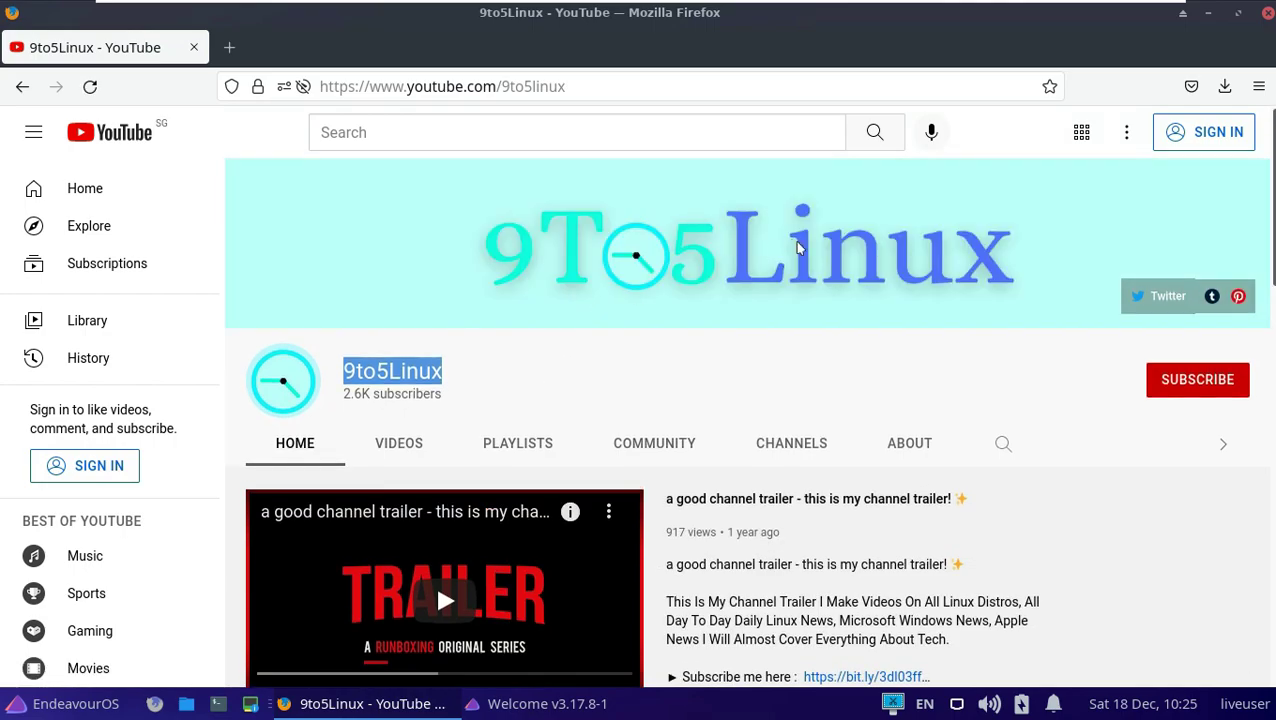
pyautogui.click(1158, 386)
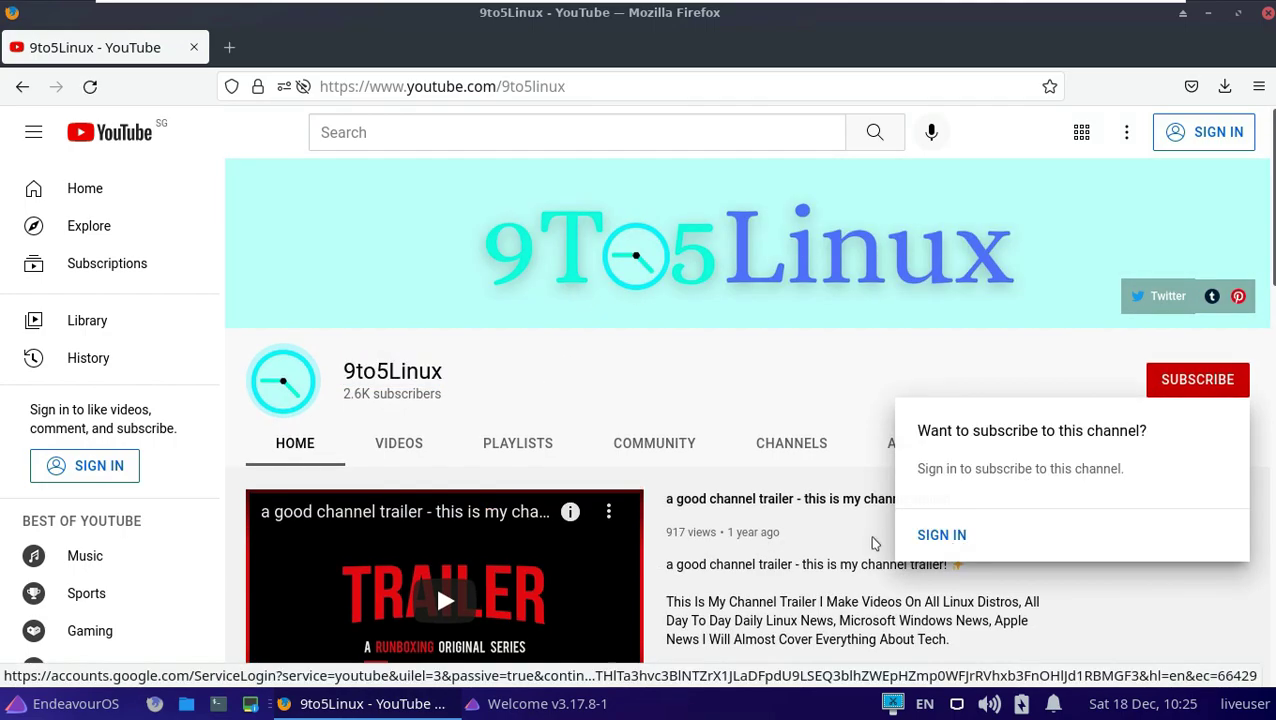
pyautogui.click(760, 374)
# Read the 9to5Linux channel's About page, highlighting its description and Links heading.
pyautogui.click(900, 447)
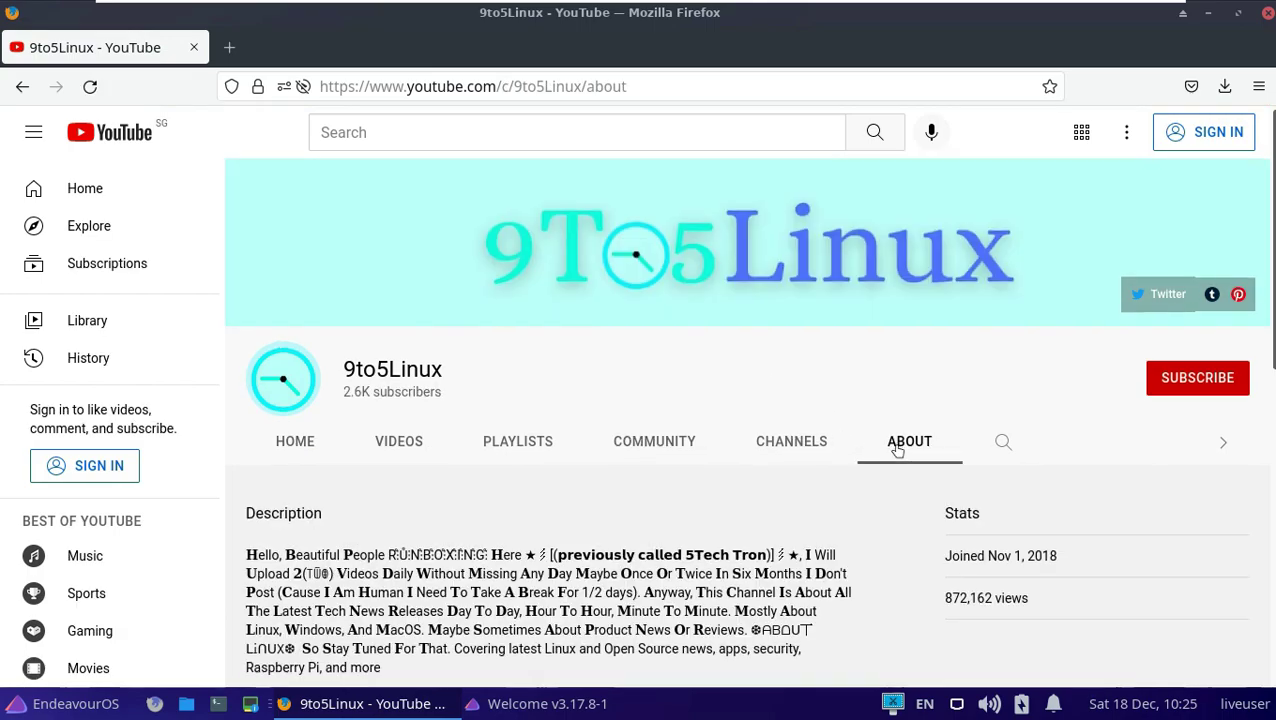
pyautogui.scroll(-2, 812, 362)
pyautogui.moveTo(804, 343); pyautogui.dragTo(573, 362)
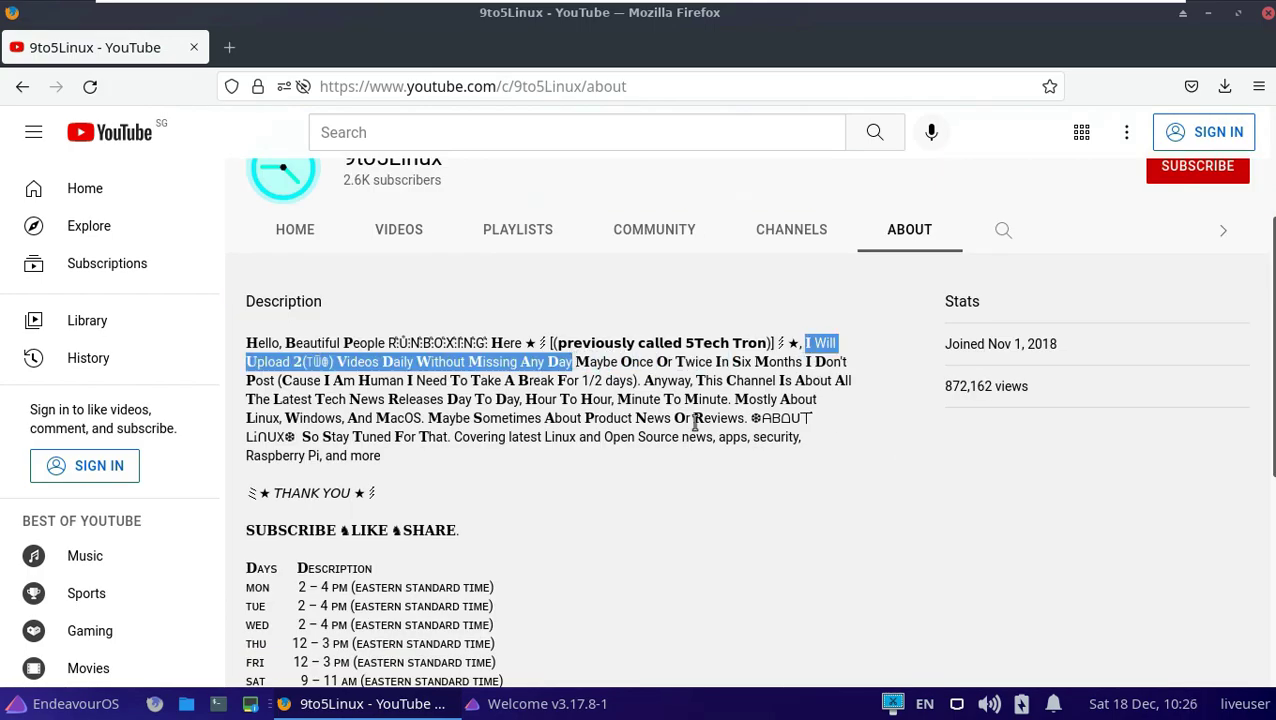
pyautogui.scroll(-1, 620, 450)
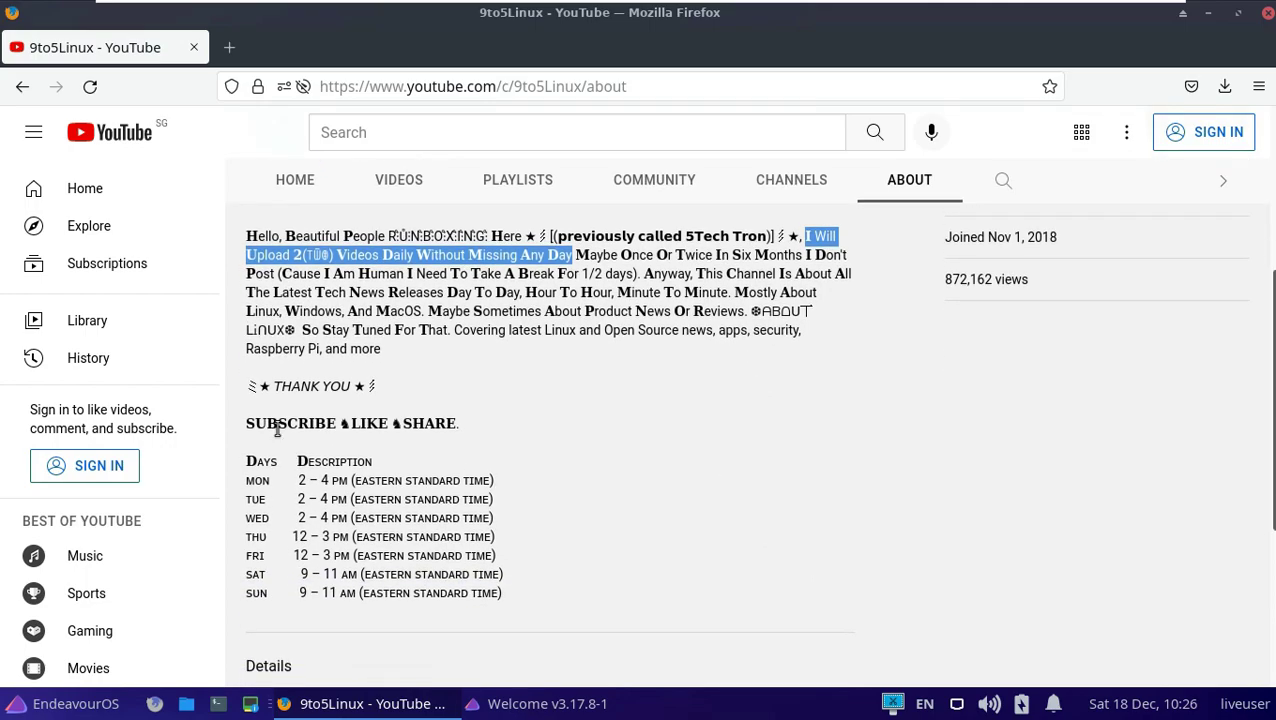
pyautogui.moveTo(246, 421); pyautogui.dragTo(515, 589)
pyautogui.scroll(-3, 572, 512)
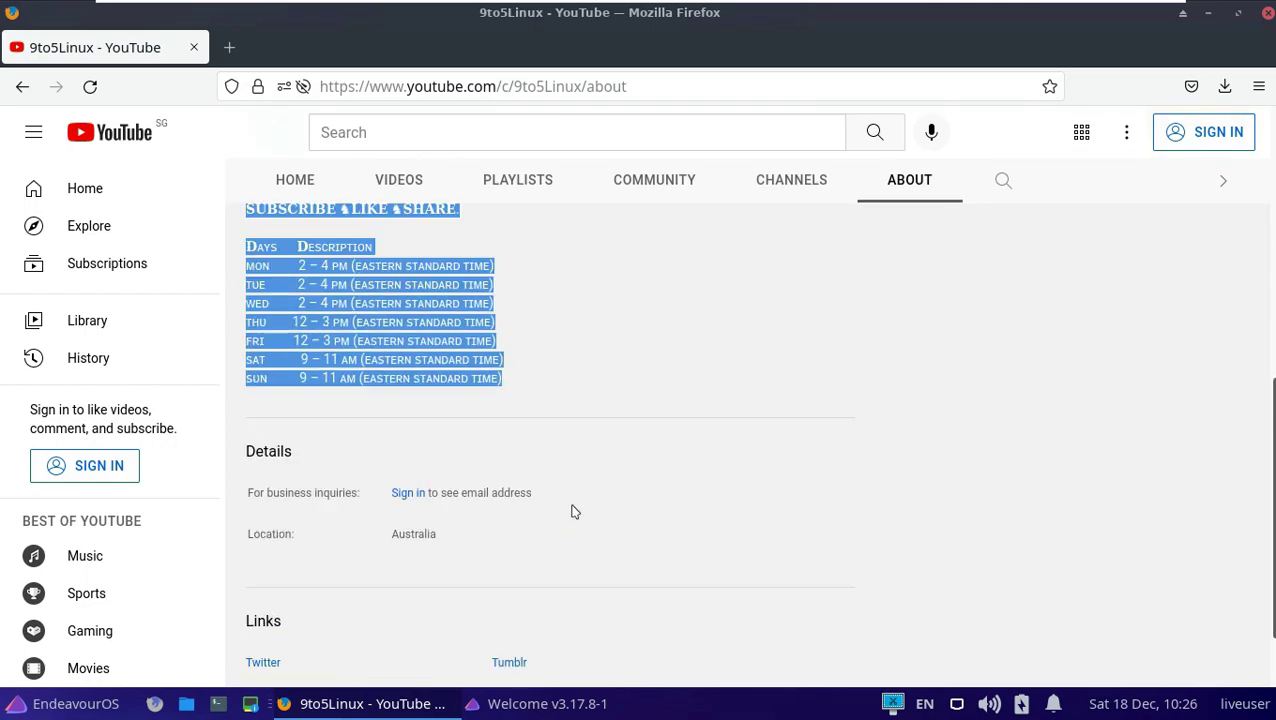
pyautogui.moveTo(290, 534); pyautogui.dragTo(247, 531)
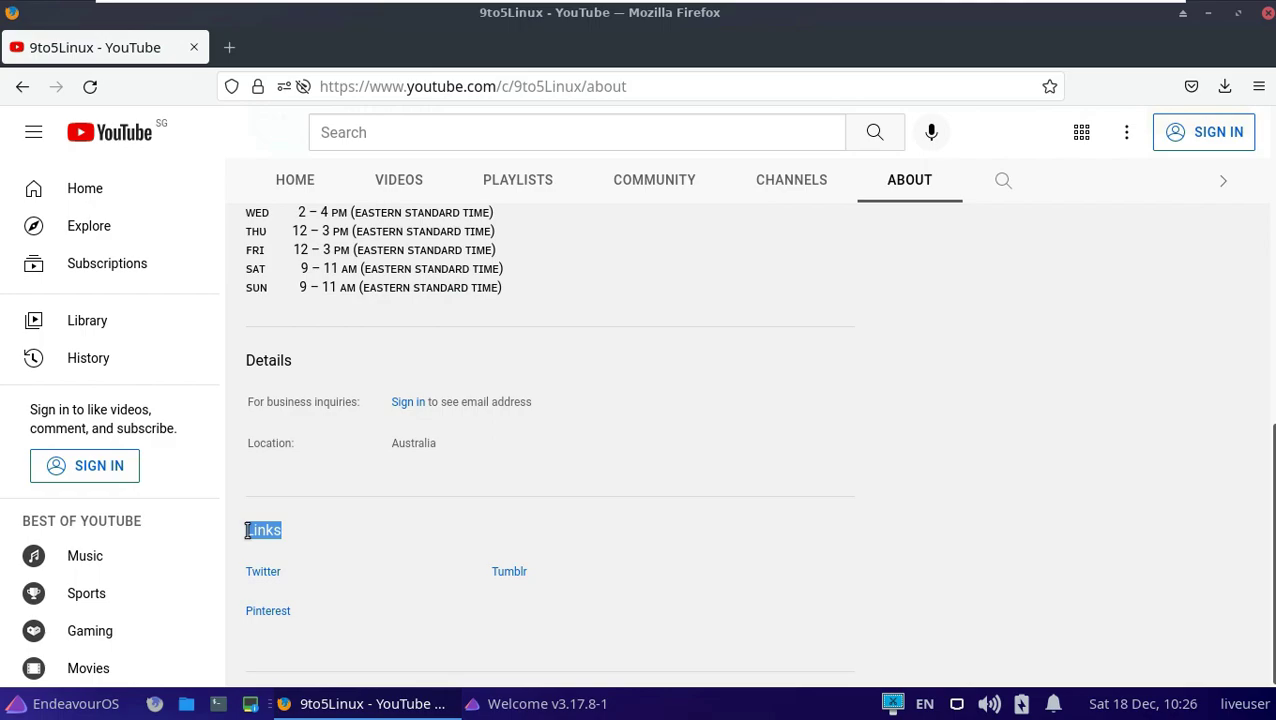
pyautogui.scroll(8, 897, 527)
pyautogui.click(1190, 396)
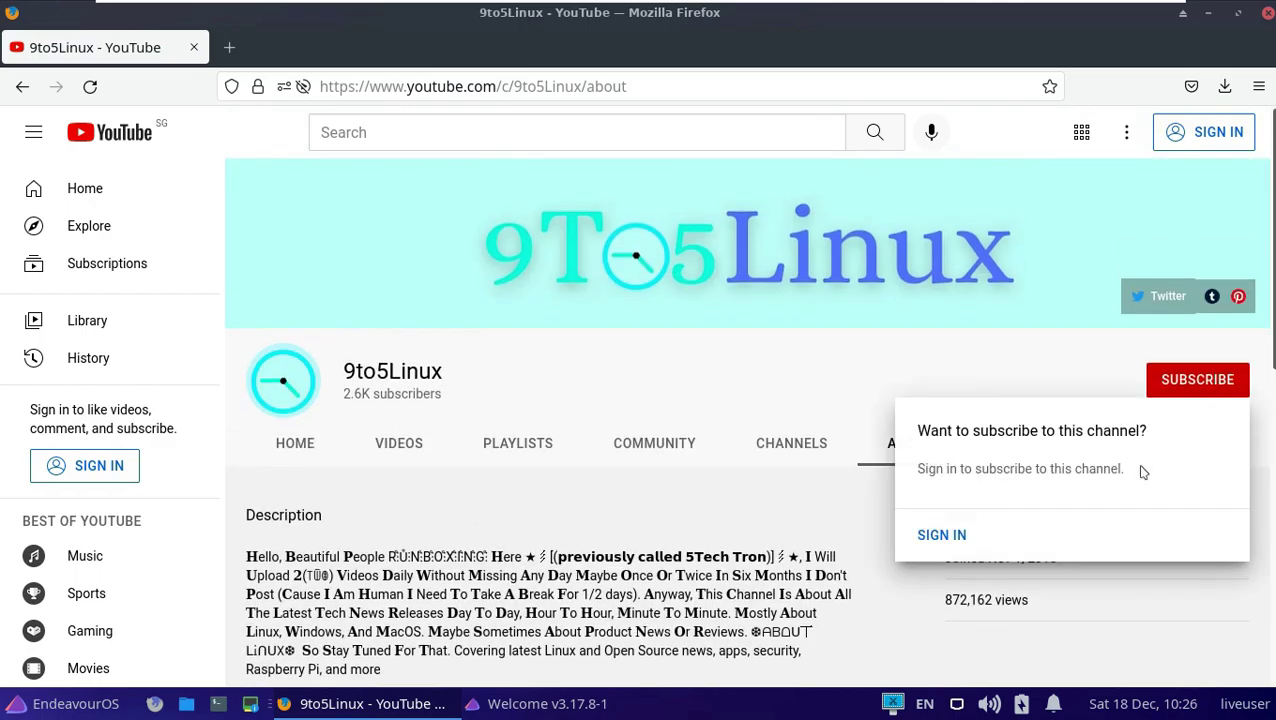
pyautogui.click(993, 230)
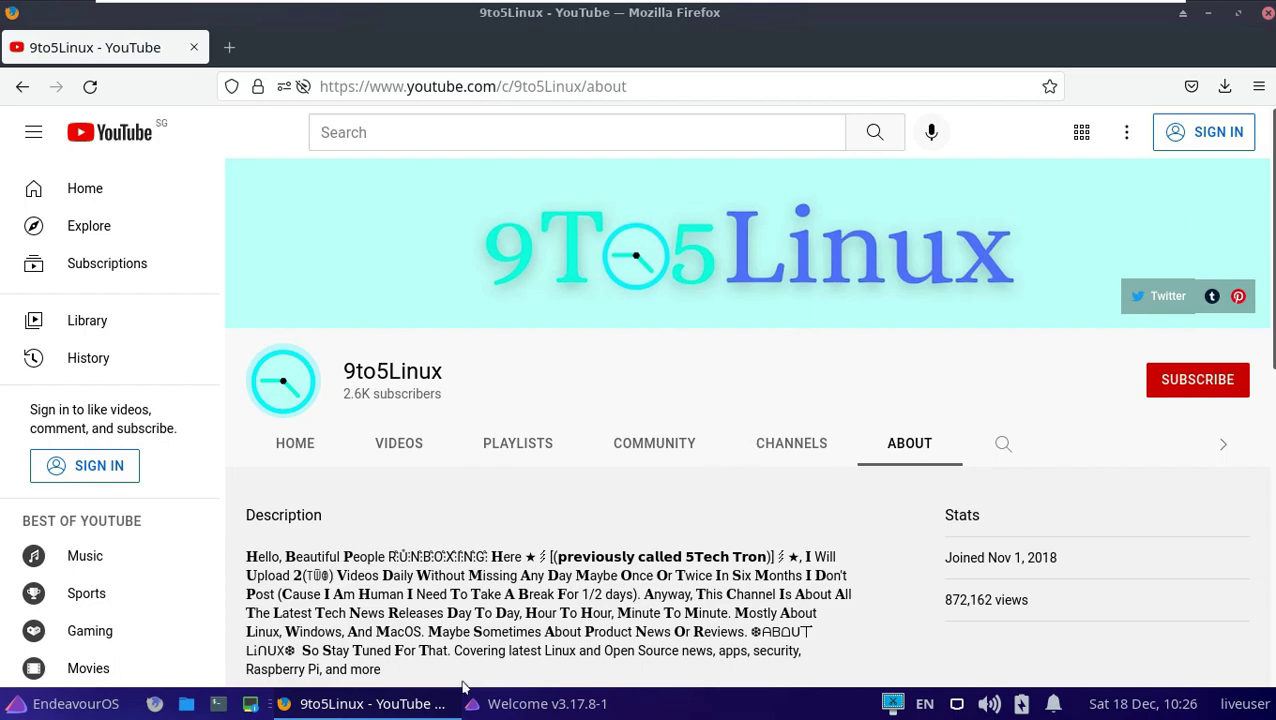
# Quit Firefox, maximize Welcome, and launch the installer from the INSTALL tab.
pyautogui.hotkey('ctrl', 'q')
pyautogui.click(800, 221)
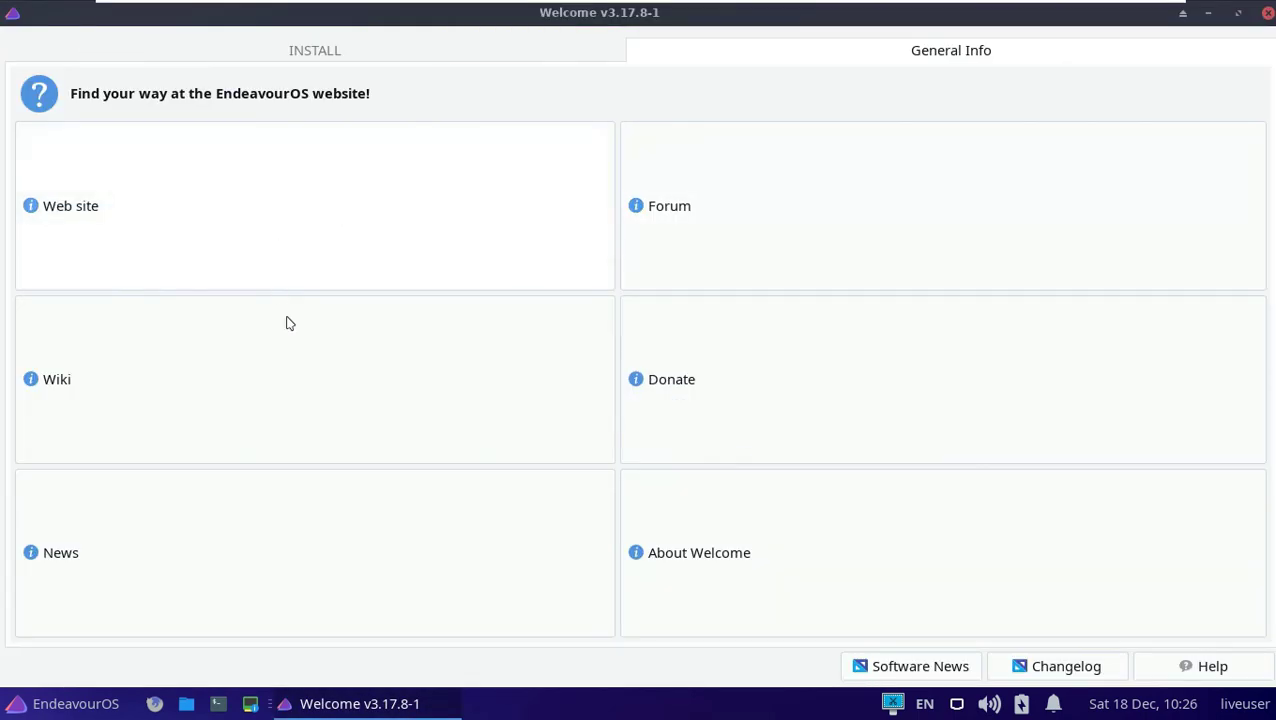
pyautogui.click(392, 60)
pyautogui.click(148, 184)
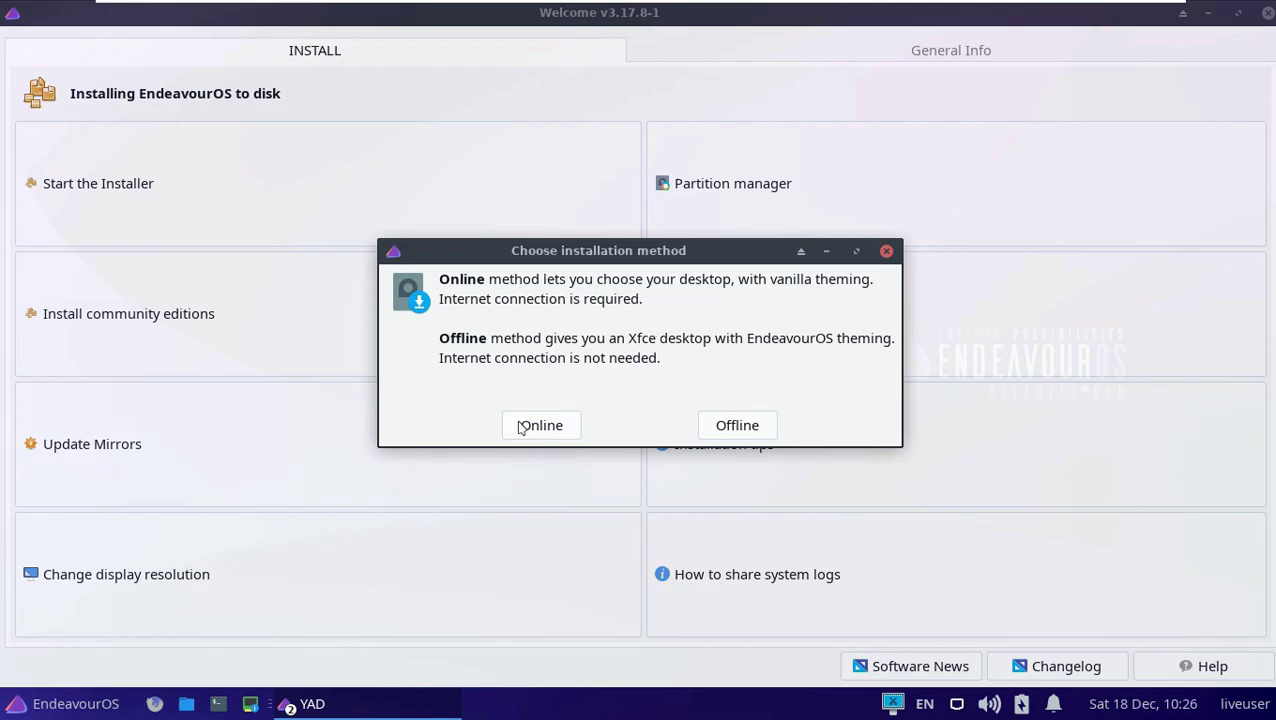
# Choose the Online install method, keep the 1366x768 resolution, and minimize Welcome.
pyautogui.click(540, 426)
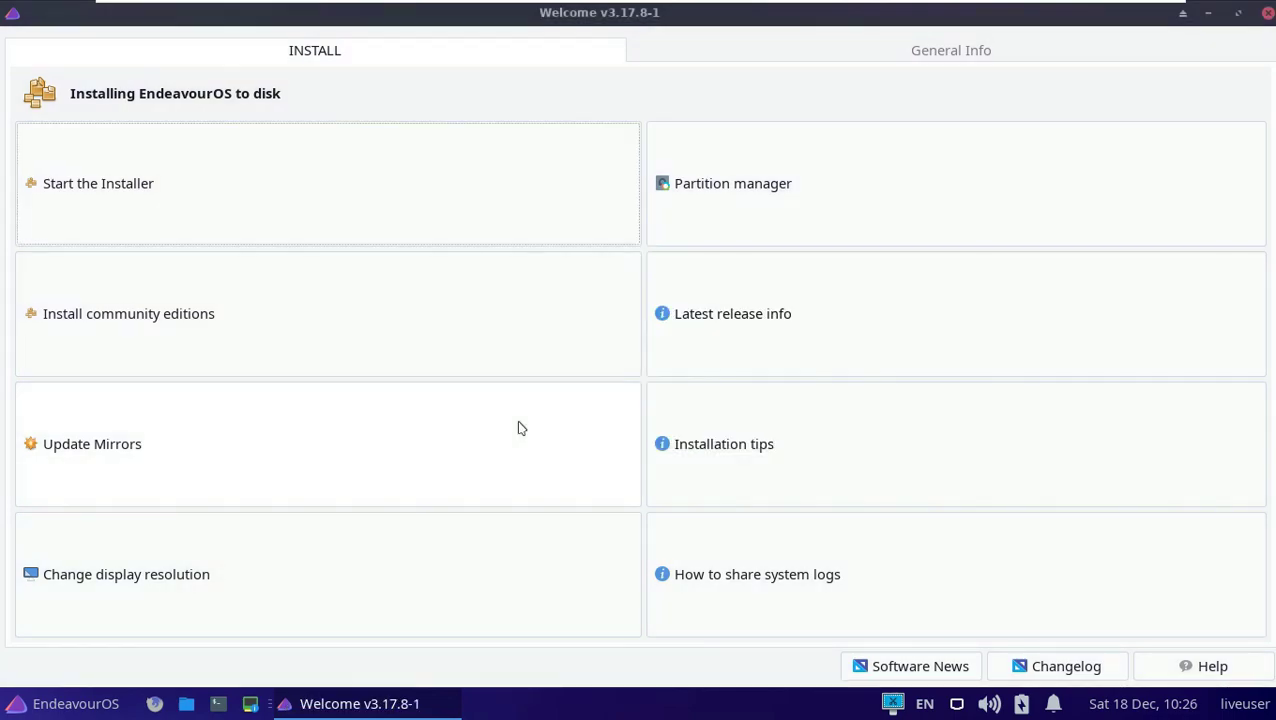
pyautogui.click(197, 582)
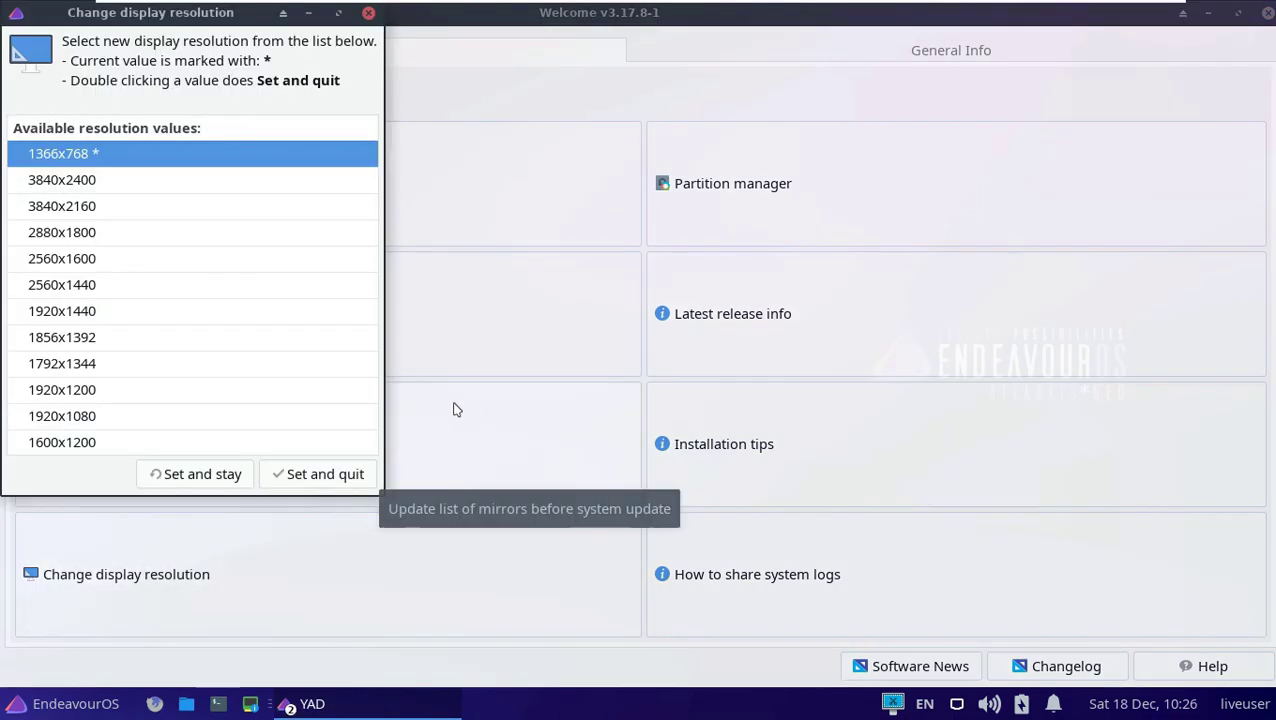
pyautogui.click(303, 476)
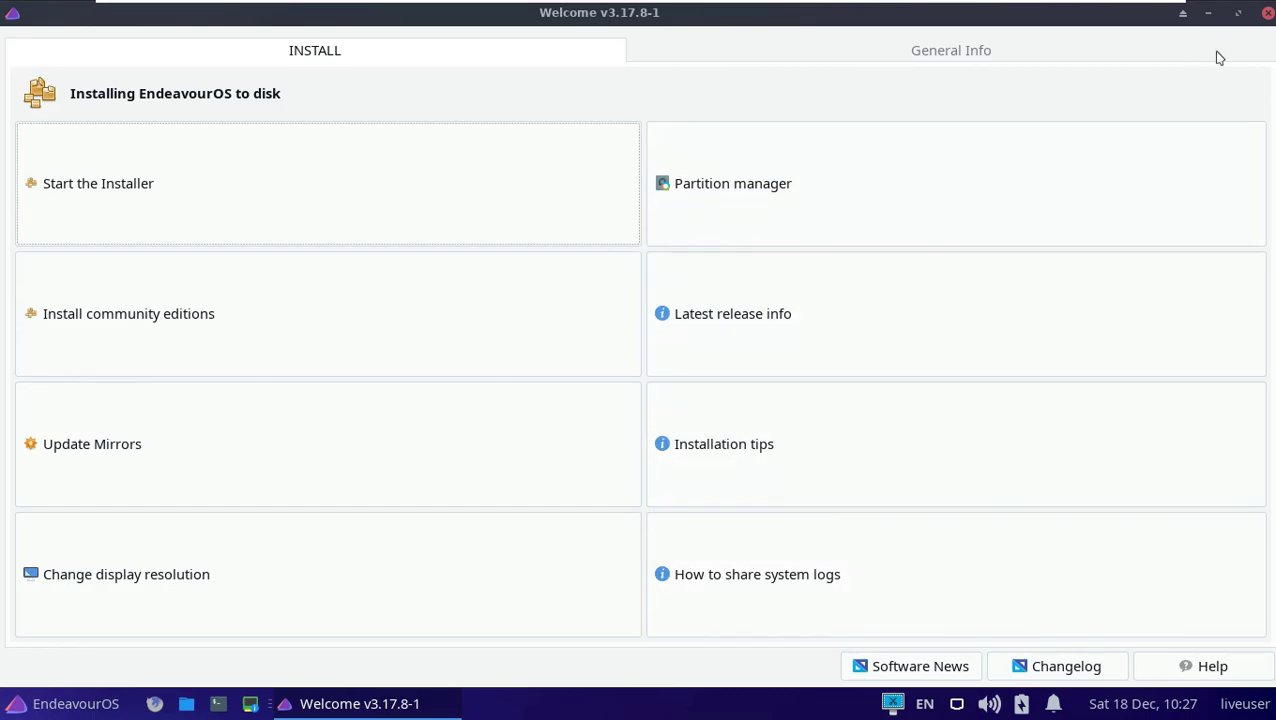
pyautogui.click(1208, 13)
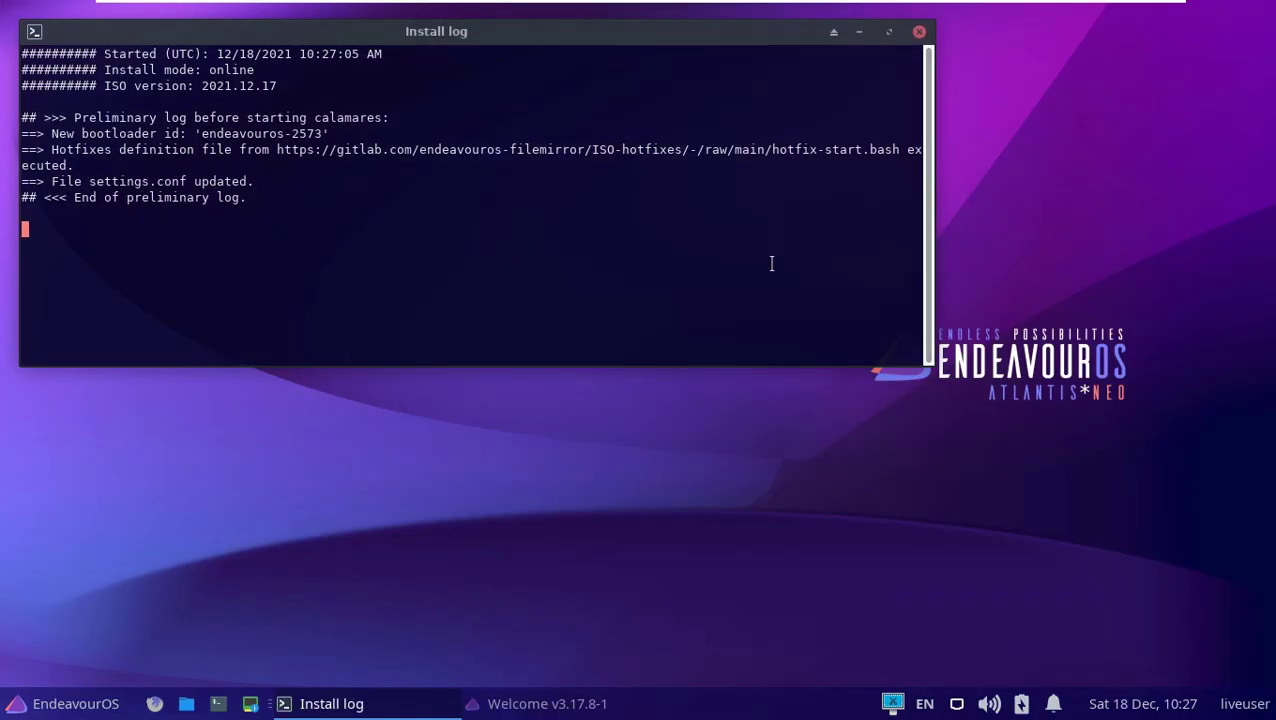
# Restore the Welcome window and bring the Install log terminal back to the front.
pyautogui.click(548, 706)
pyautogui.click(433, 703)
pyautogui.click(433, 703)
pyautogui.click(358, 705)
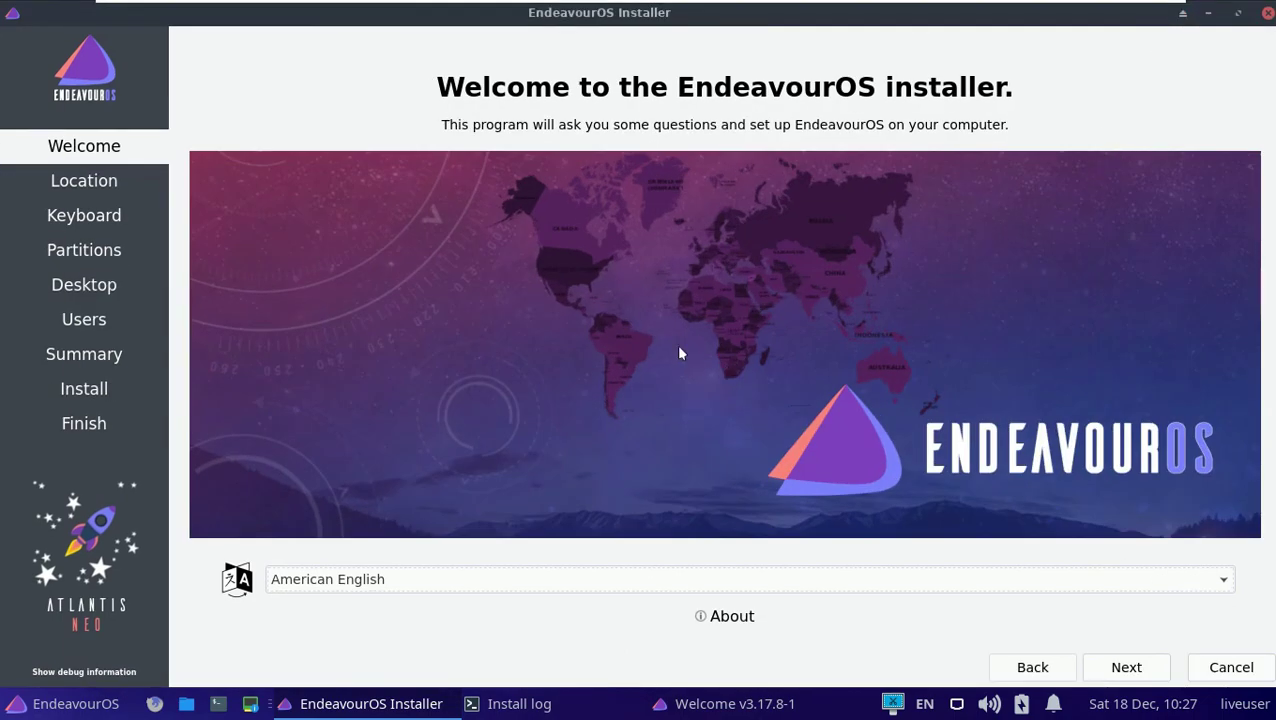
# Keep American English as the installer language and continue.
pyautogui.click(558, 580)
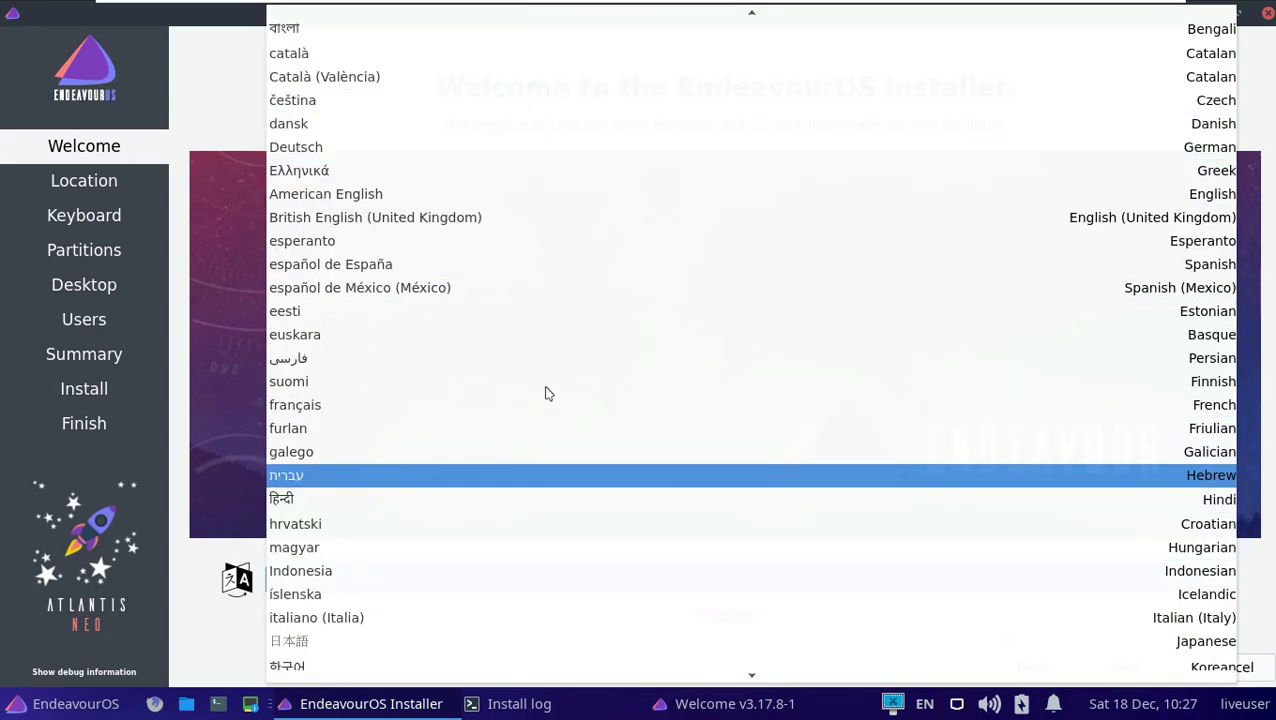
pyautogui.click(193, 350)
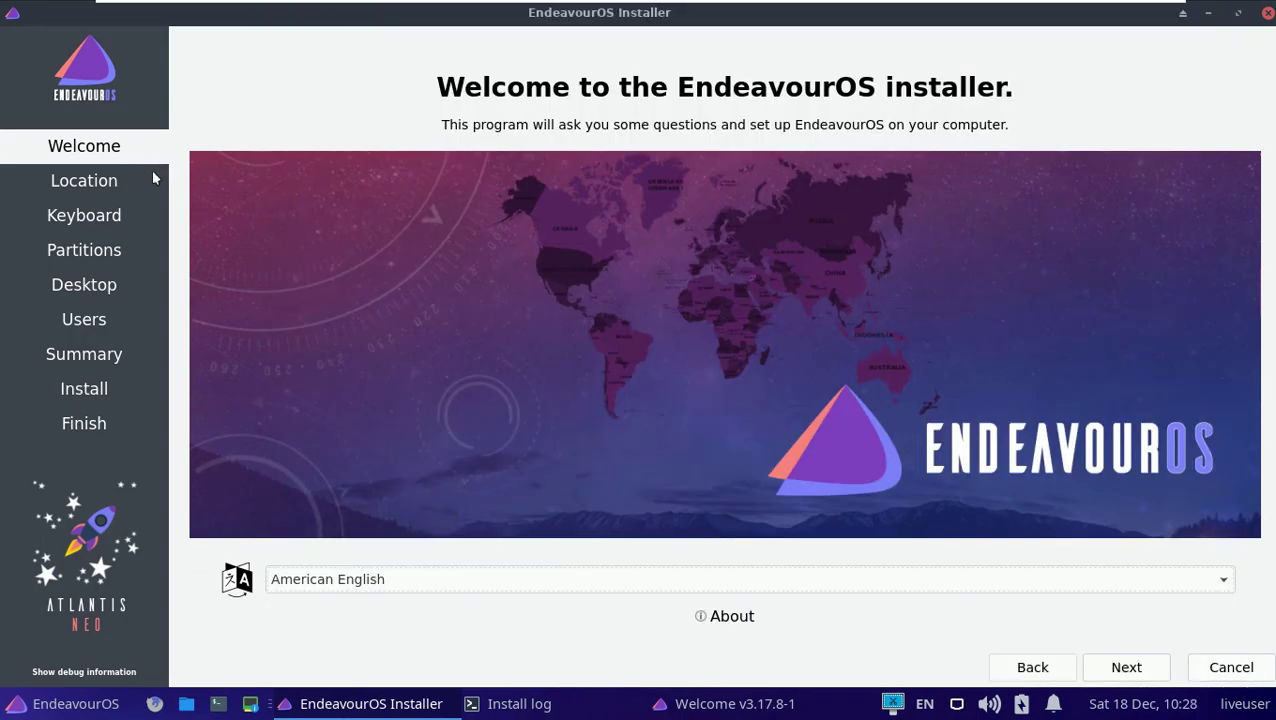
pyautogui.click(1124, 667)
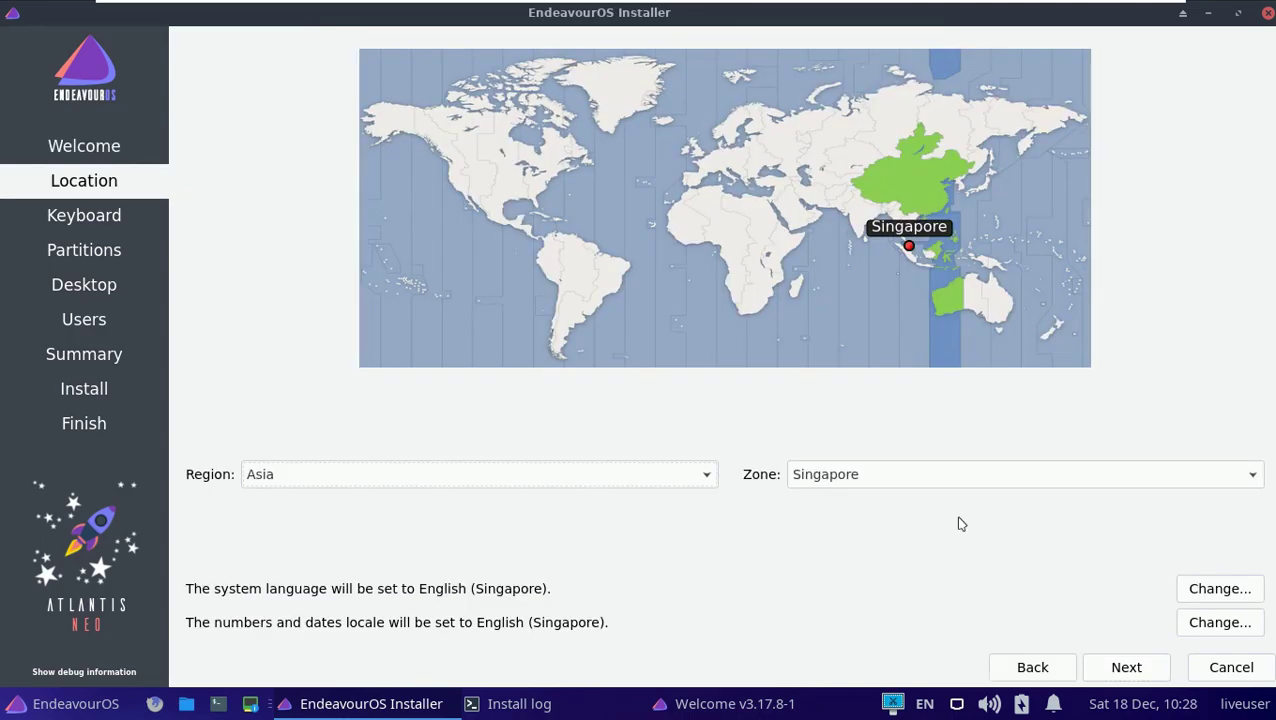
# Keep Region America and Zone Los Angeles as the location.
pyautogui.click(456, 189)
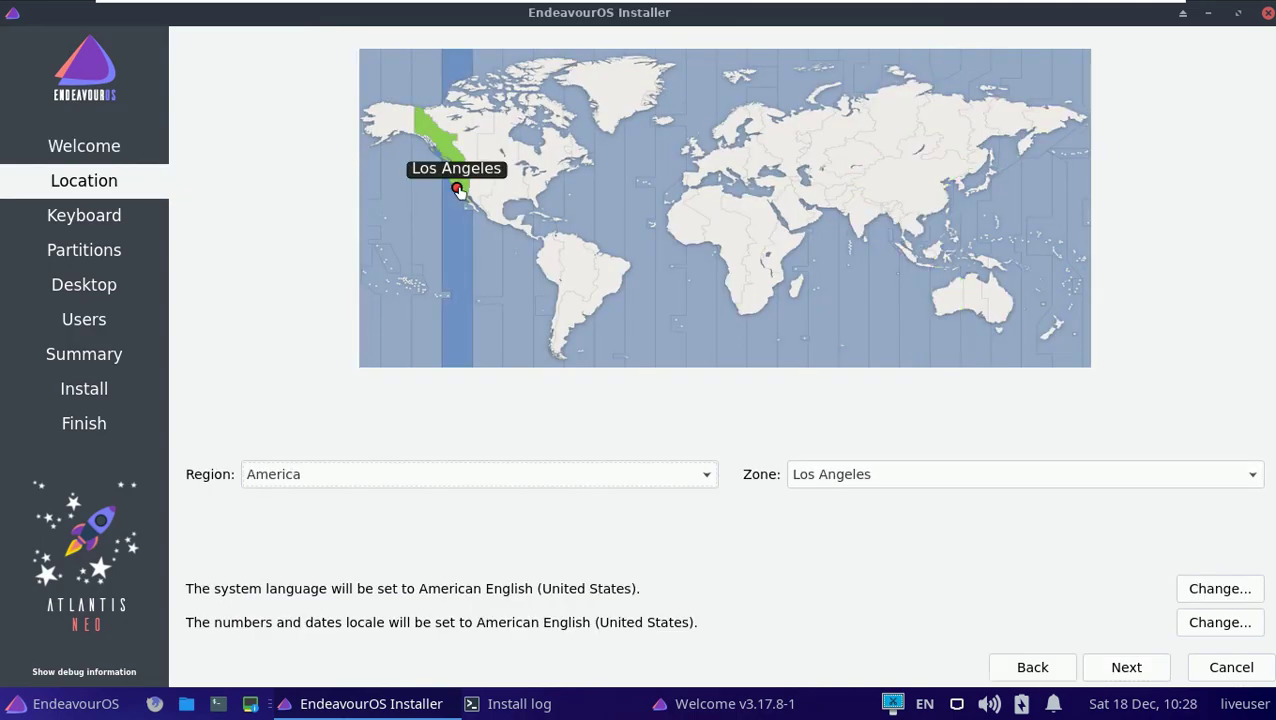
pyautogui.click(652, 476)
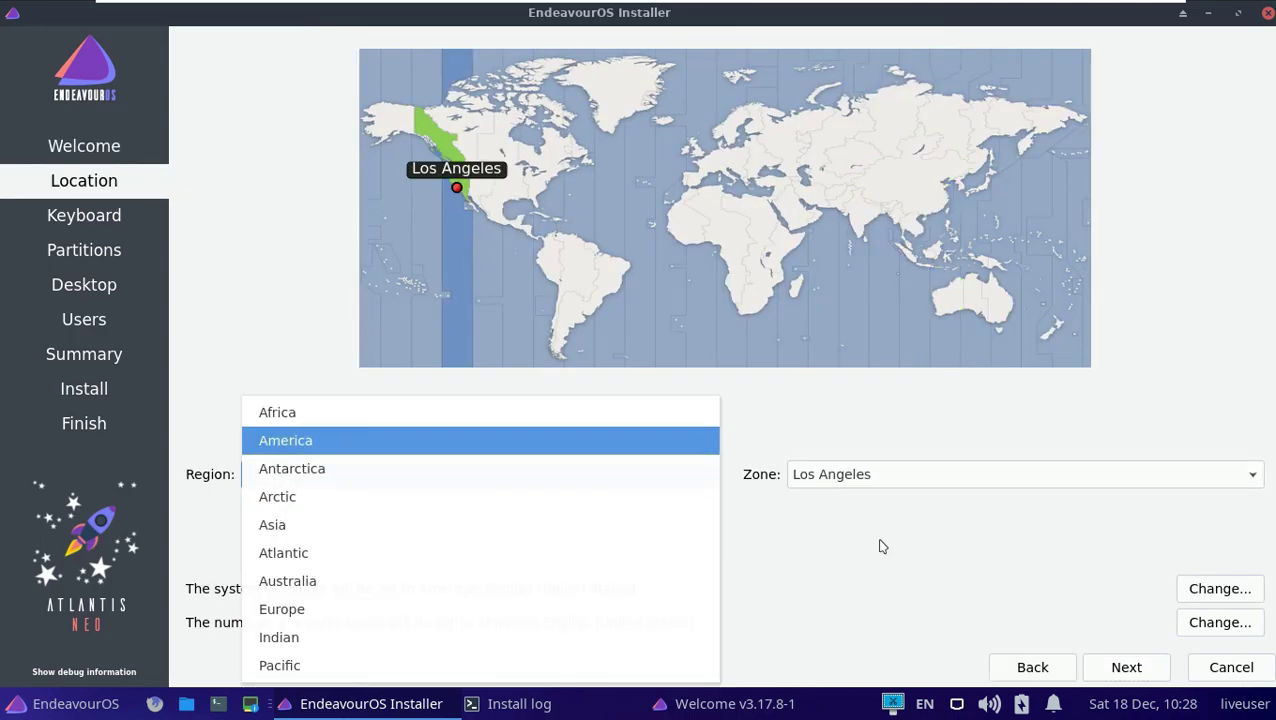
pyautogui.click(893, 480)
pyautogui.click(727, 572)
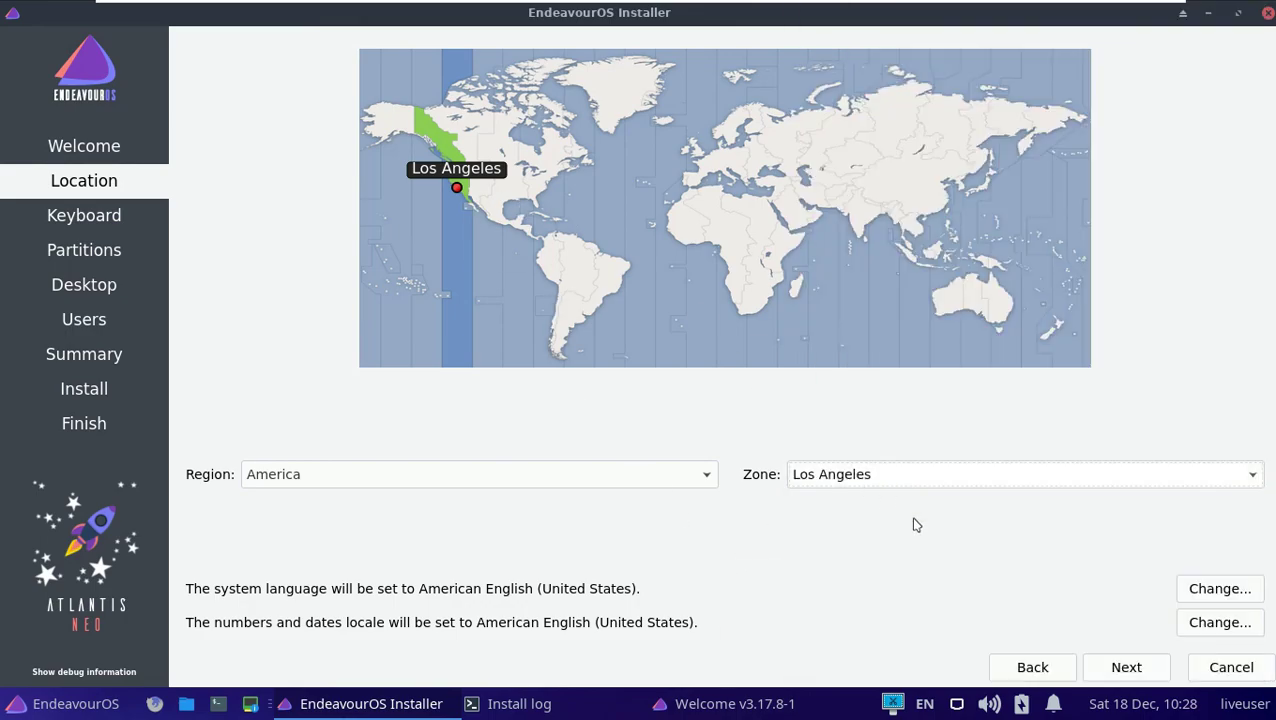
pyautogui.click(1137, 668)
# Keep the Generic 105-key PC keyboard model and continue to partitioning.
pyautogui.click(1206, 270)
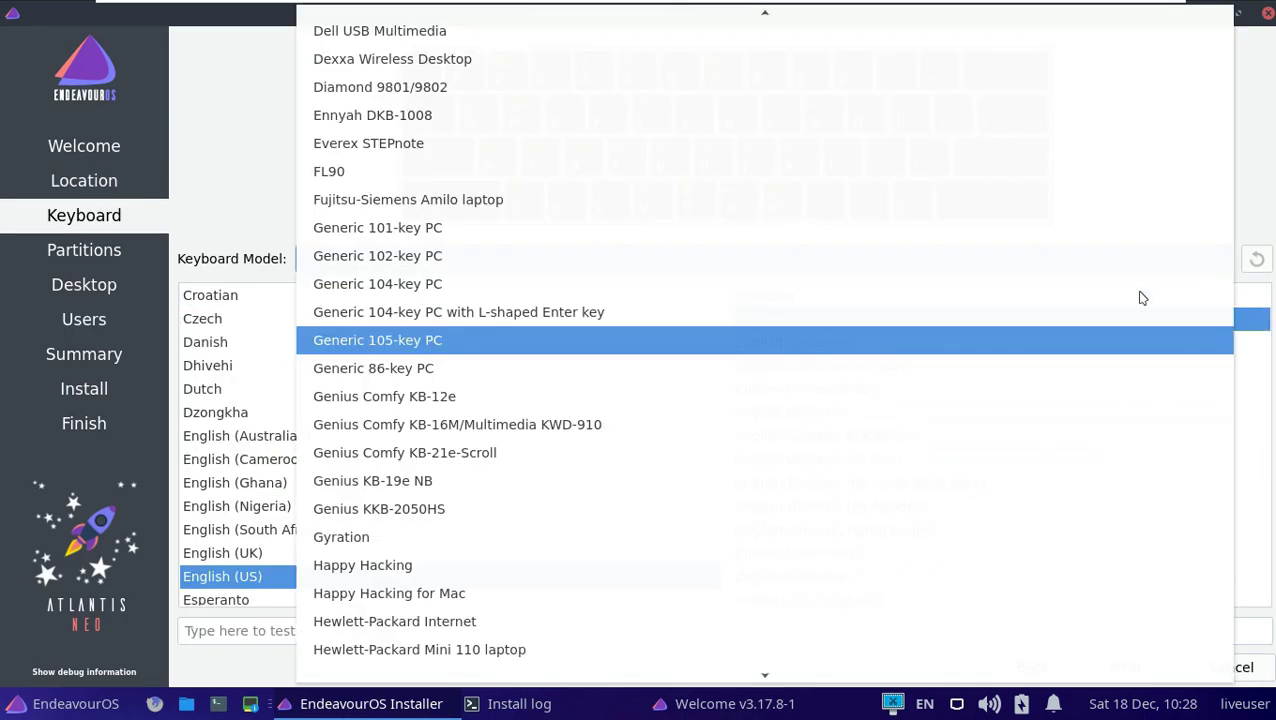
pyautogui.click(242, 141)
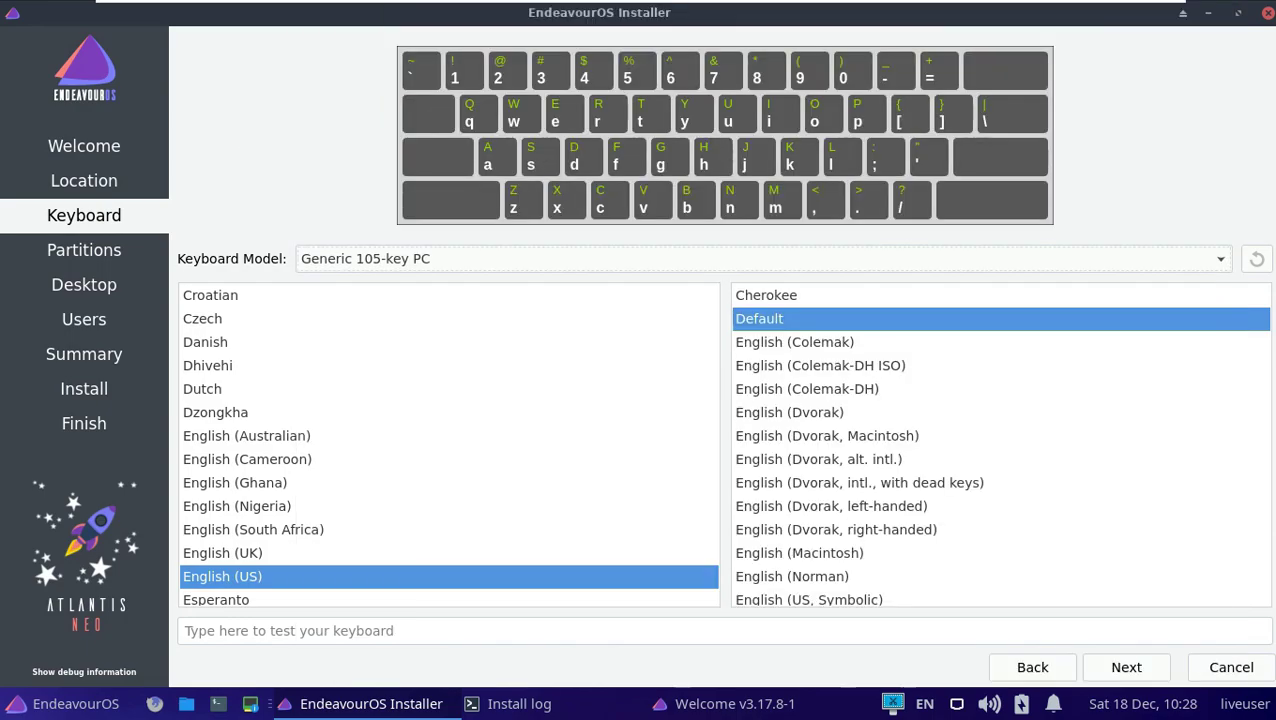
pyautogui.click(1126, 668)
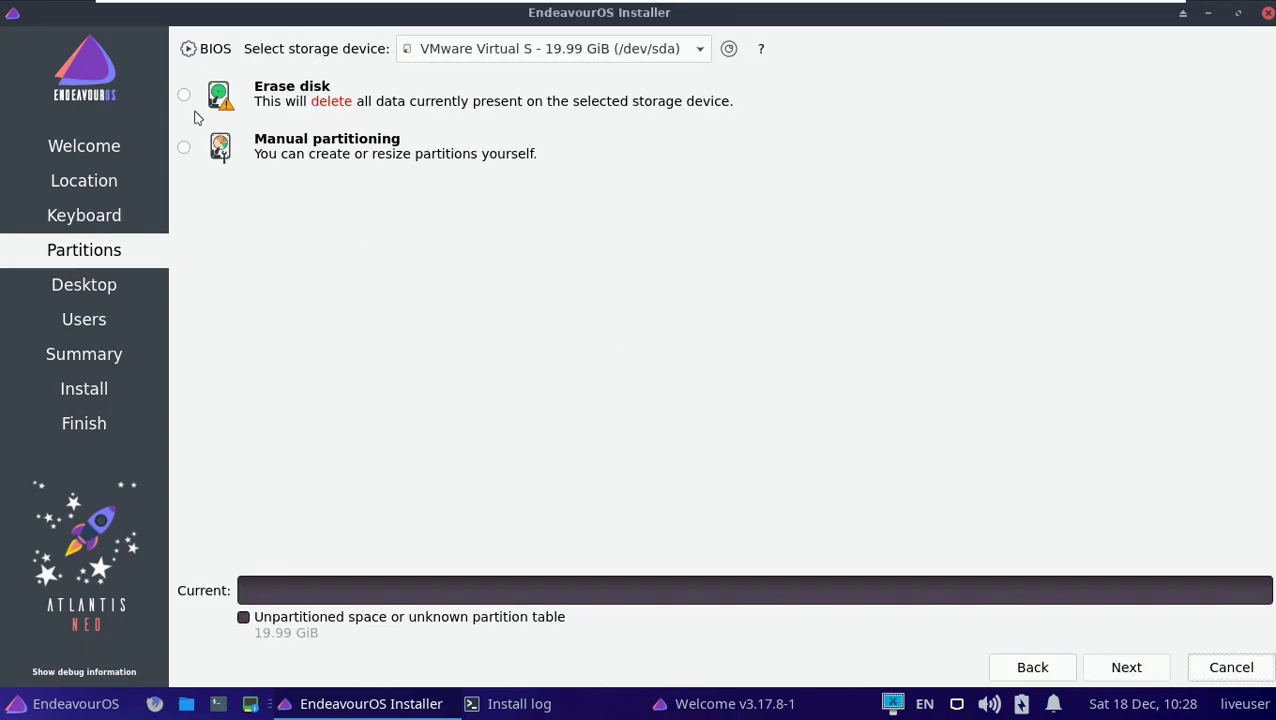
# Choose Erase disk with No Swap, ext4, no encryption and an MBR boot loader.
pyautogui.click(184, 95)
pyautogui.click(350, 149)
pyautogui.click(581, 174)
pyautogui.click(478, 149)
pyautogui.click(793, 181)
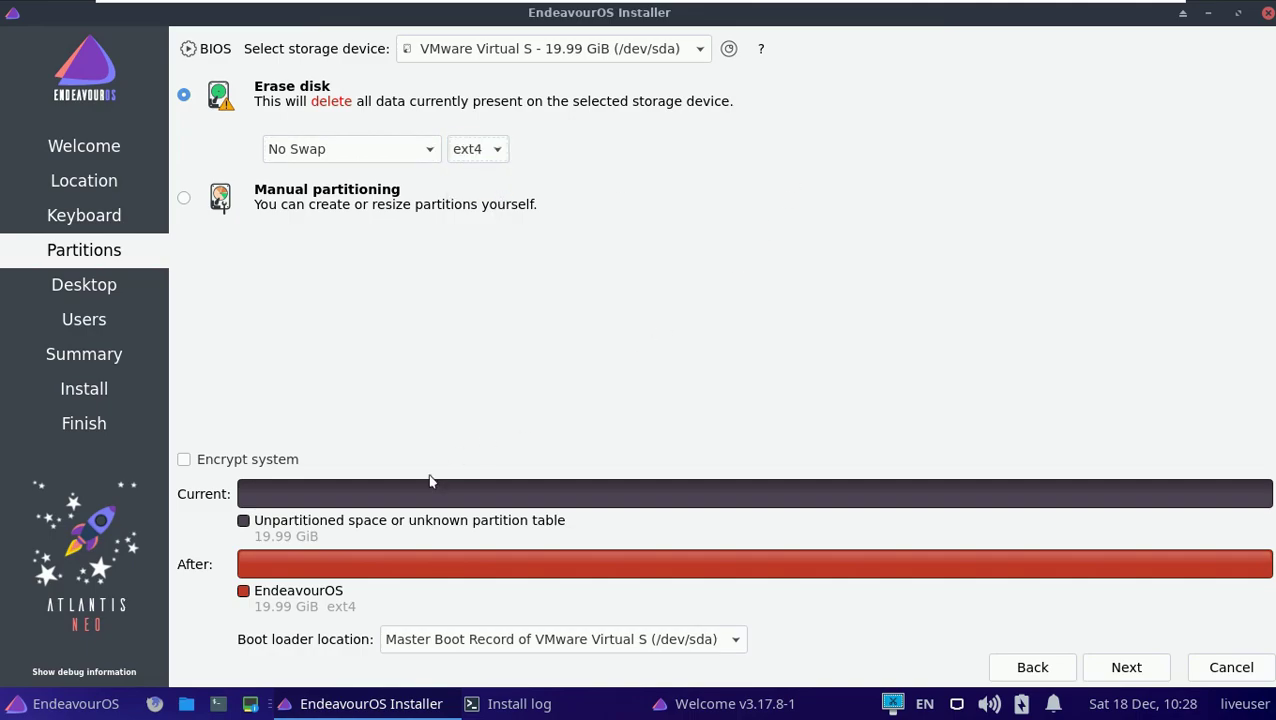
pyautogui.click(289, 459)
pyautogui.click(289, 459)
pyautogui.click(407, 638)
pyautogui.click(510, 605)
pyautogui.click(185, 200)
pyautogui.click(185, 97)
pyautogui.click(1126, 668)
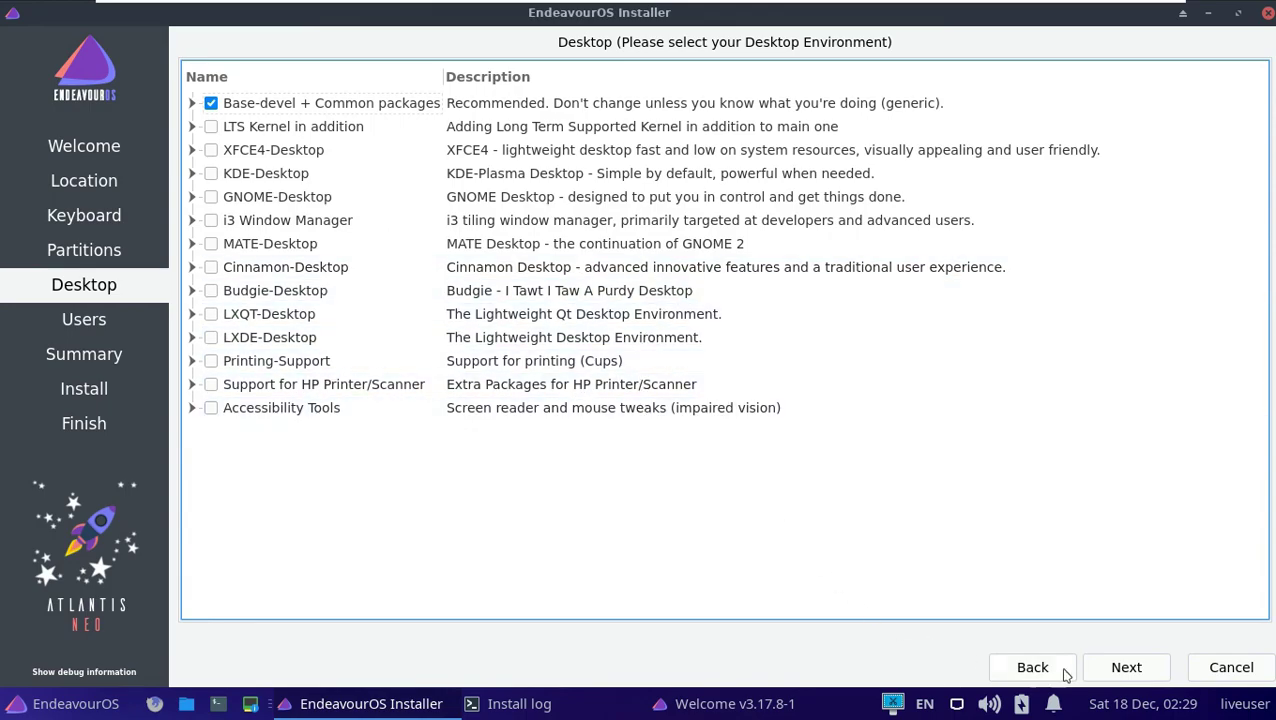
# Enter the user's full name and trim the hardware suffix from the computer name.
pyautogui.click(1095, 677)
pyautogui.click(295, 296)
pyautogui.click(299, 326)
pyautogui.click(238, 76)
pyautogui.write('runboxing')
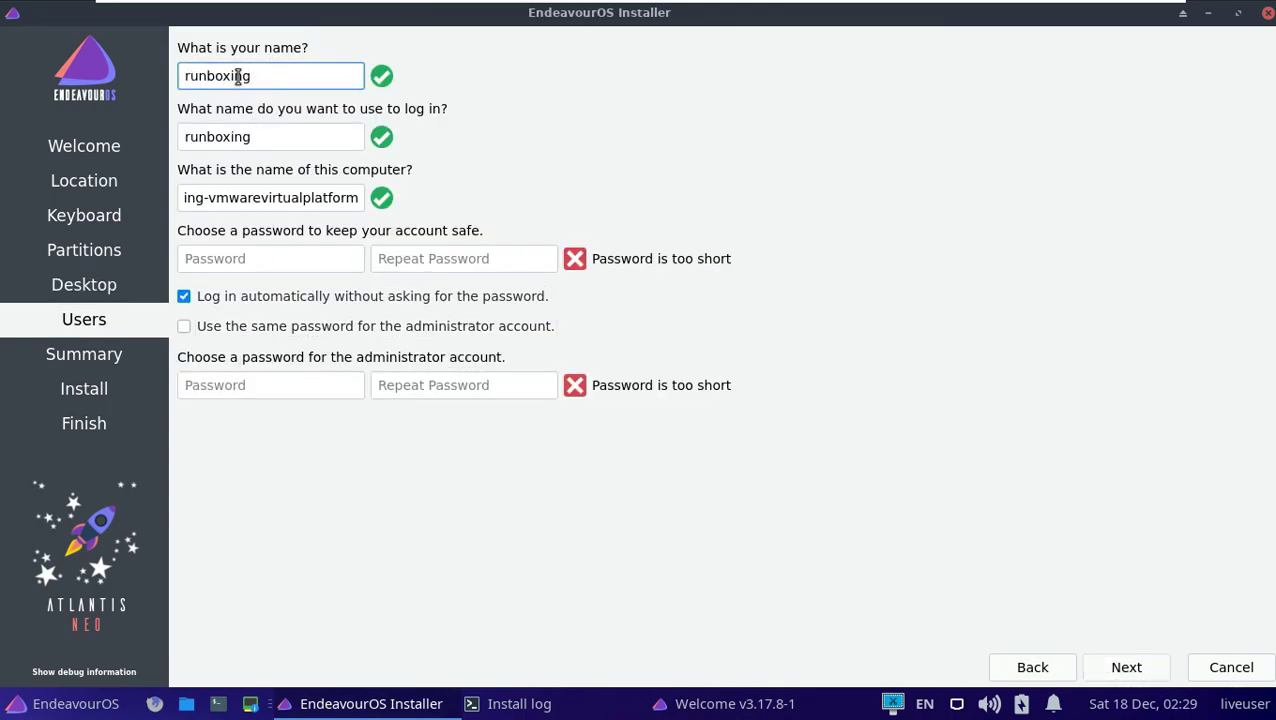
pyautogui.click(199, 197)
pyautogui.hotkey('shift', 'End')
pyautogui.press('Delete')
# Enter and confirm the account password, and reuse it for the administrator account.
pyautogui.click(251, 258)
pyautogui.write('12345')
pyautogui.click(385, 258)
pyautogui.write('1234')
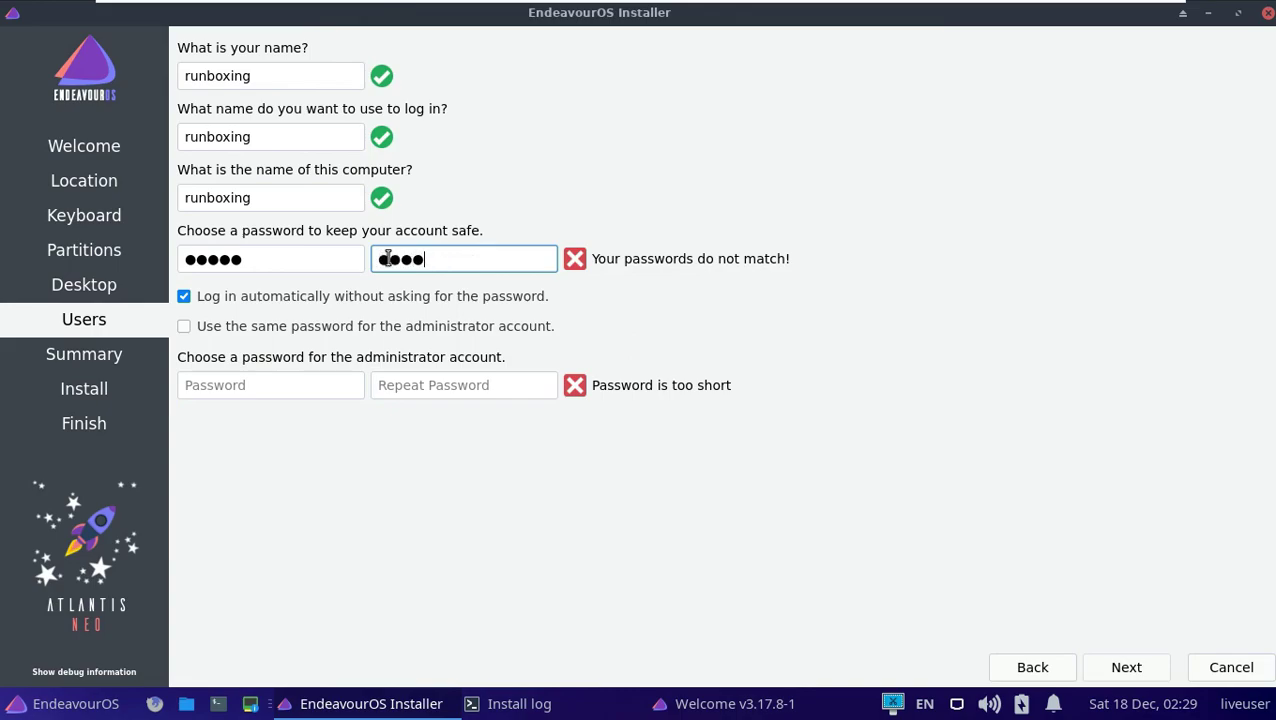
pyautogui.press('BackSpace')
pyautogui.press('BackSpace')
pyautogui.press('BackSpace')
pyautogui.press('BackSpace')
pyautogui.press('BackSpace')
pyautogui.write('12345')
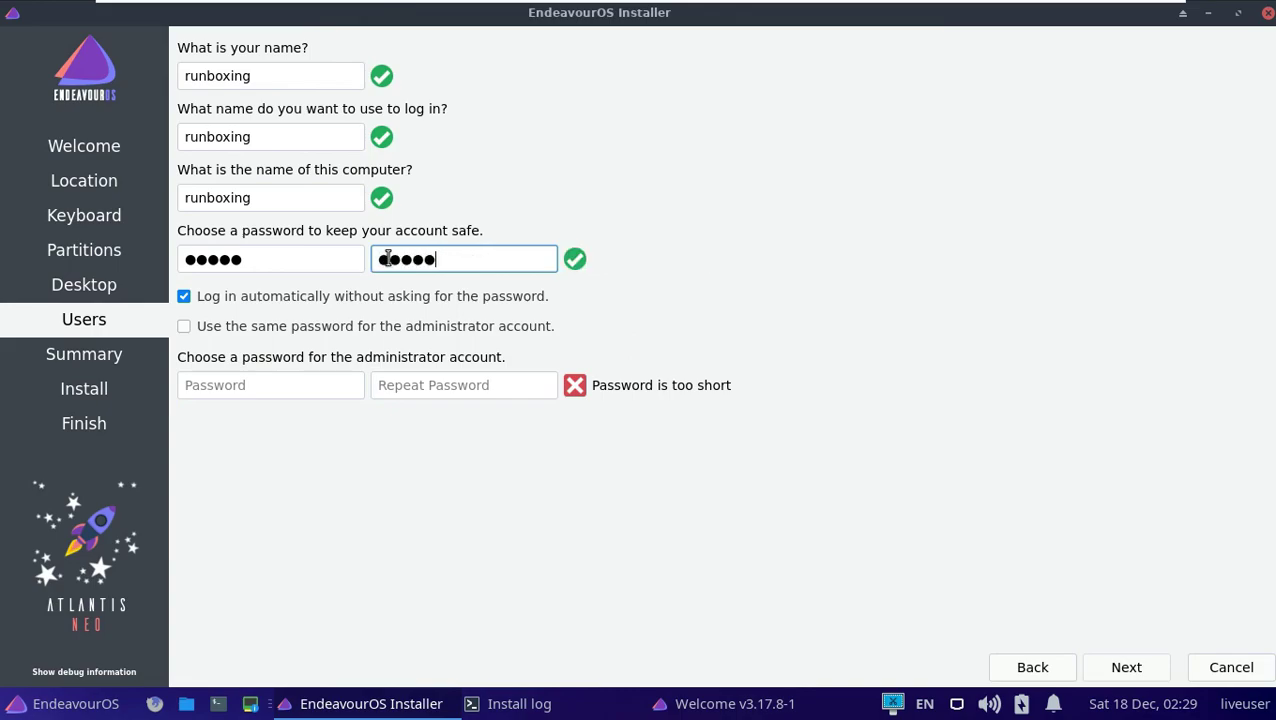
pyautogui.click(388, 328)
pyautogui.click(388, 328)
pyautogui.click(388, 328)
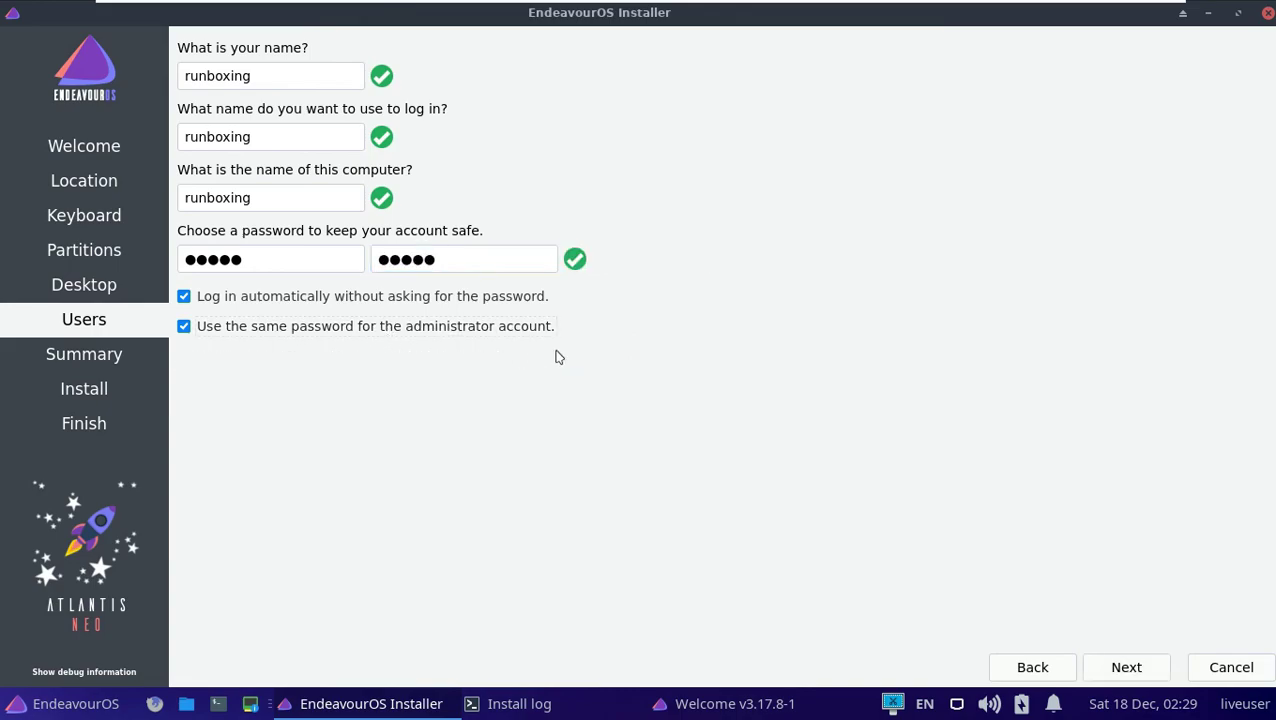
pyautogui.click(1122, 666)
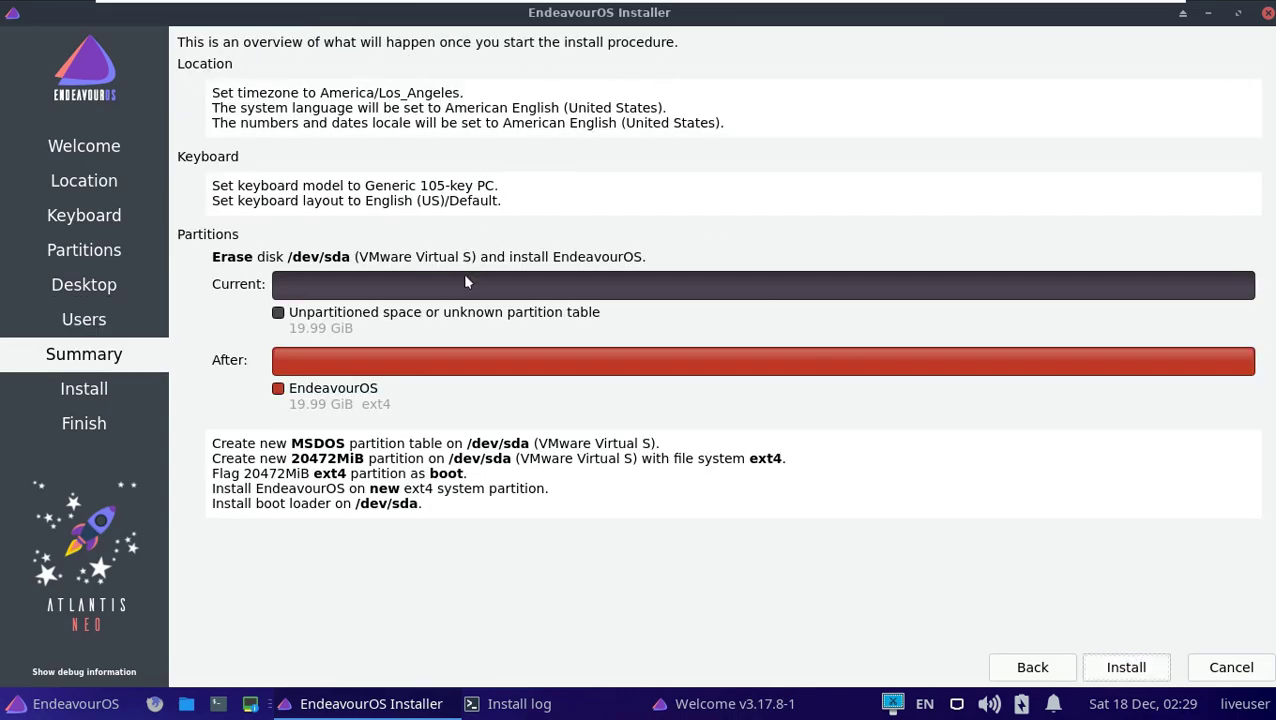
# Start the EndeavourOS installation from the Summary page and confirm erasing the disk.
pyautogui.click(1128, 667)
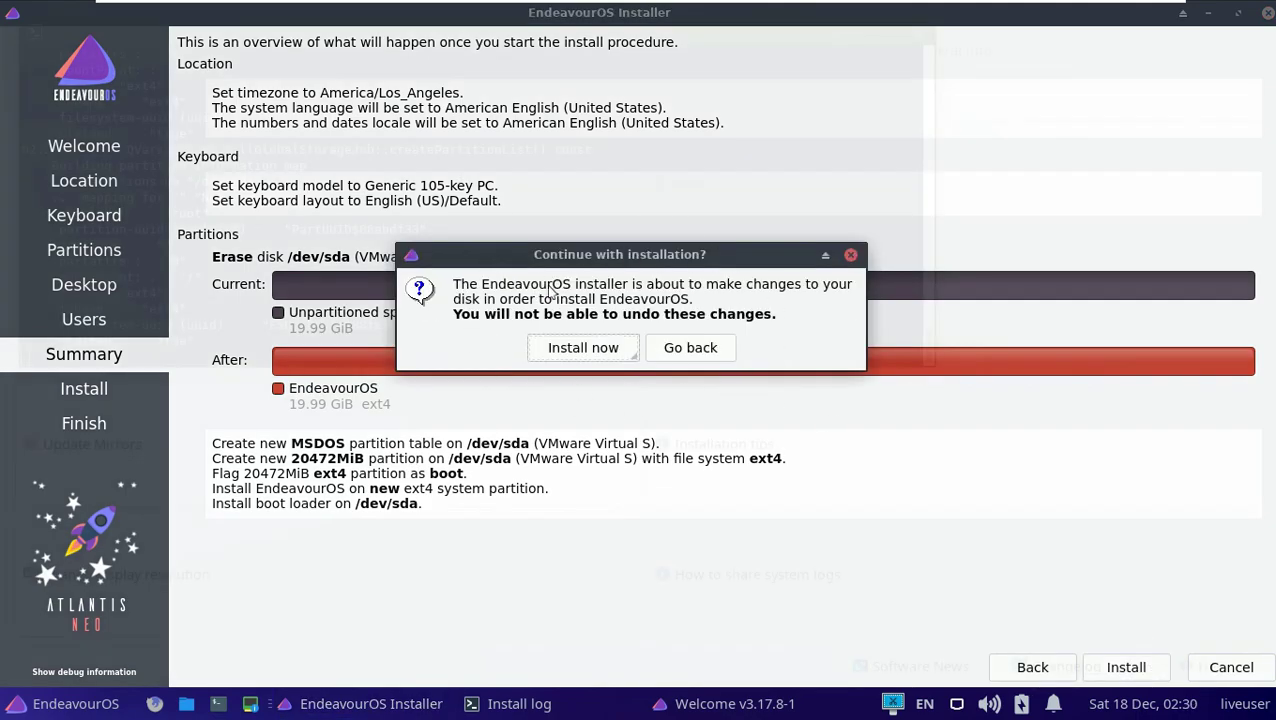
pyautogui.click(581, 350)
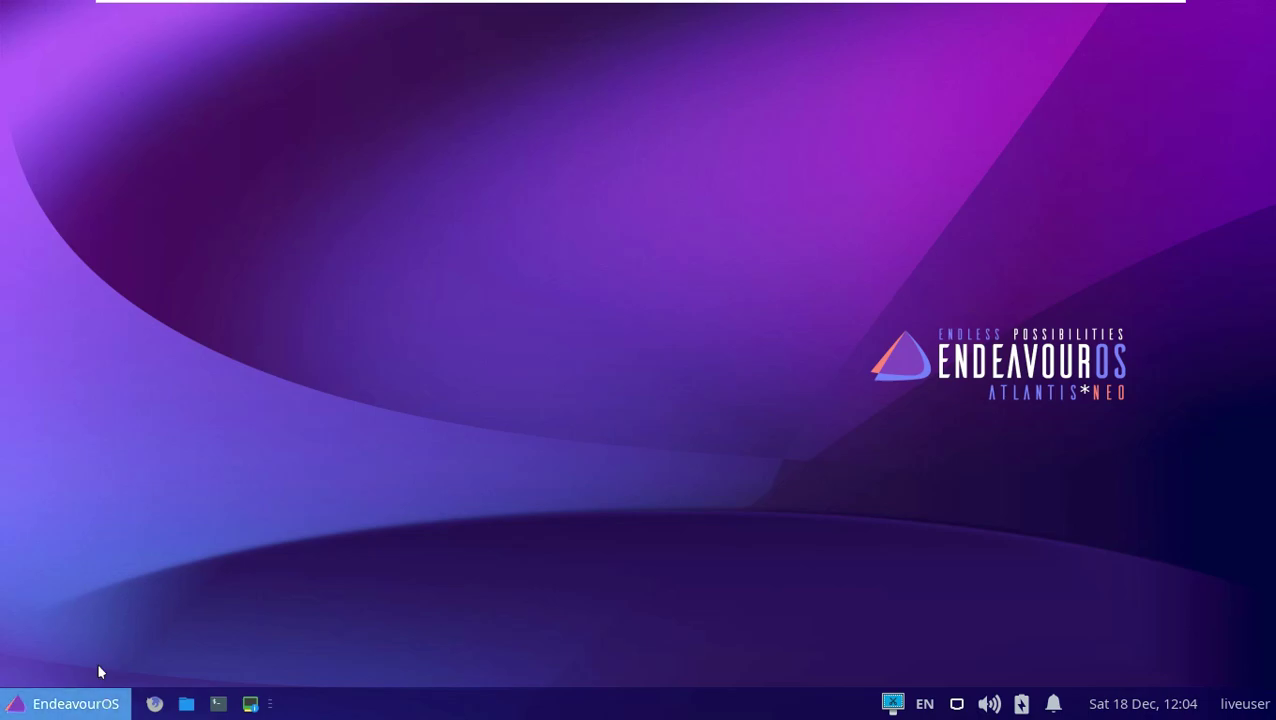
# Show all applications in Whisker Menu and enlarge the menu up and to the right.
pyautogui.click(98, 702)
pyautogui.click(116, 358)
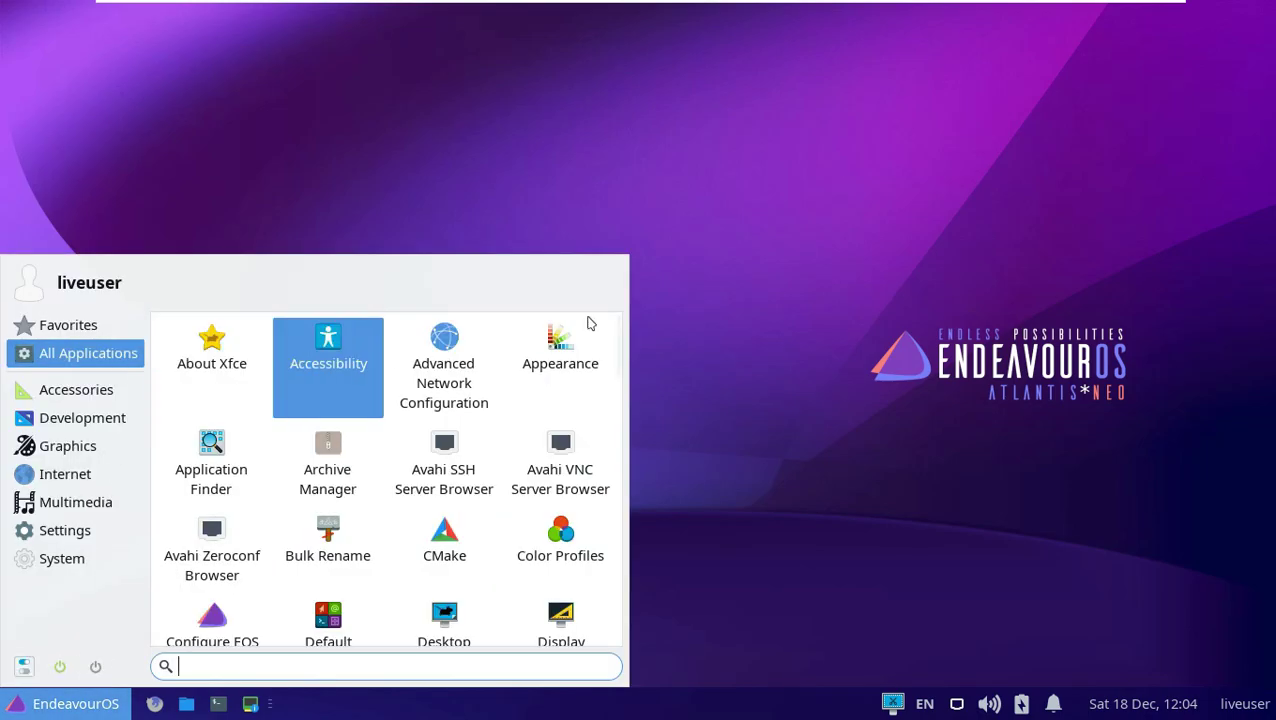
pyautogui.moveTo(626, 258); pyautogui.dragTo(880, 18)
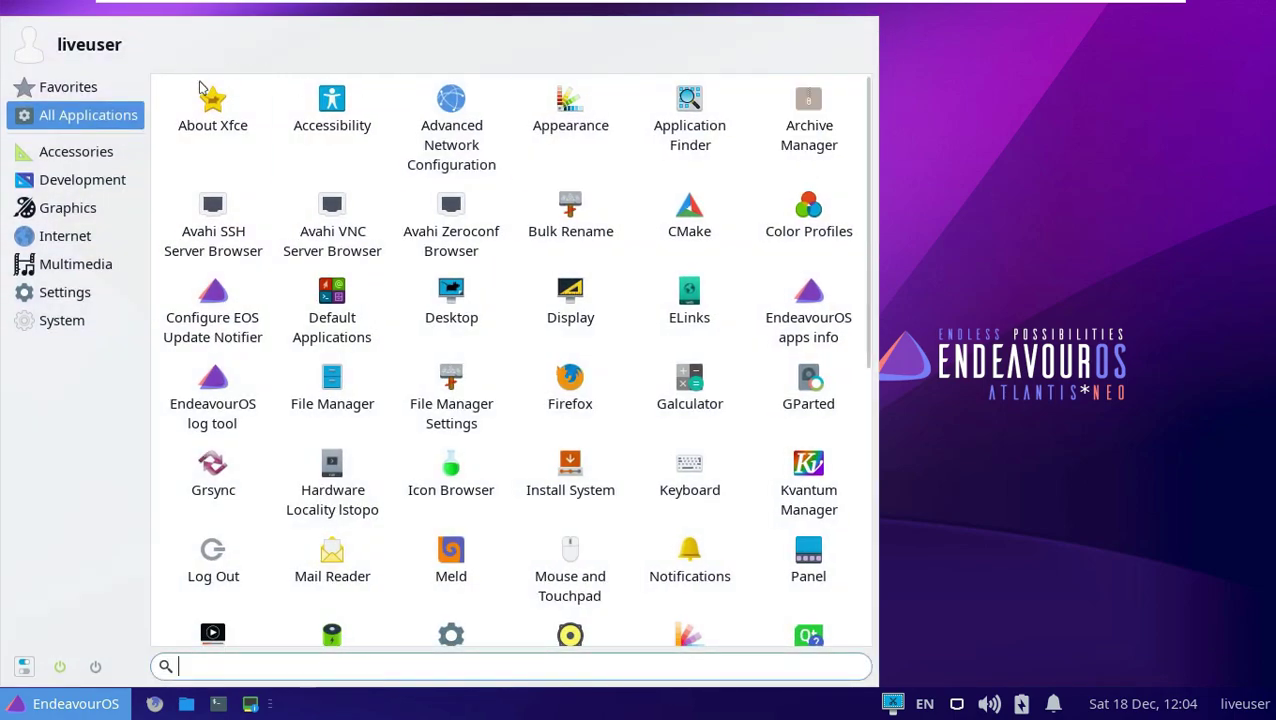
# Open About Xfce, move it right, view its About, Credits and System tabs, then close it.
pyautogui.click(207, 106)
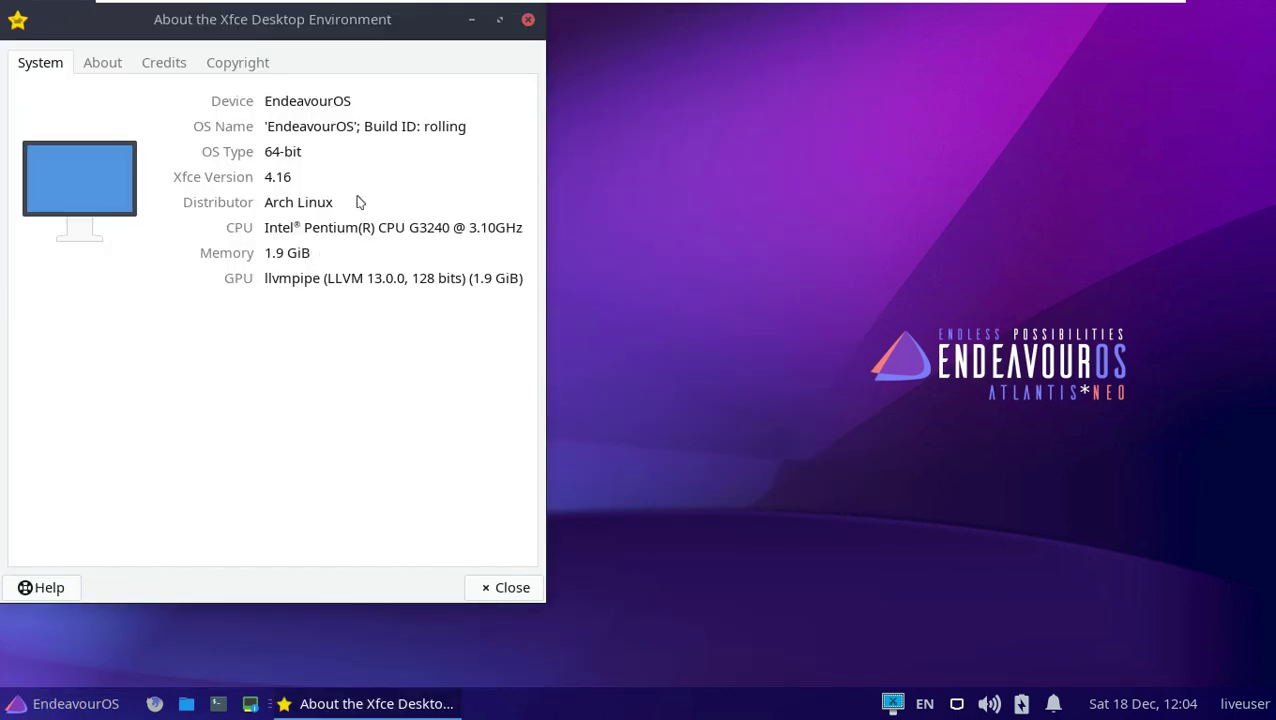
pyautogui.moveTo(342, 55); pyautogui.dragTo(583, 72)
pyautogui.click(342, 86)
pyautogui.click(405, 82)
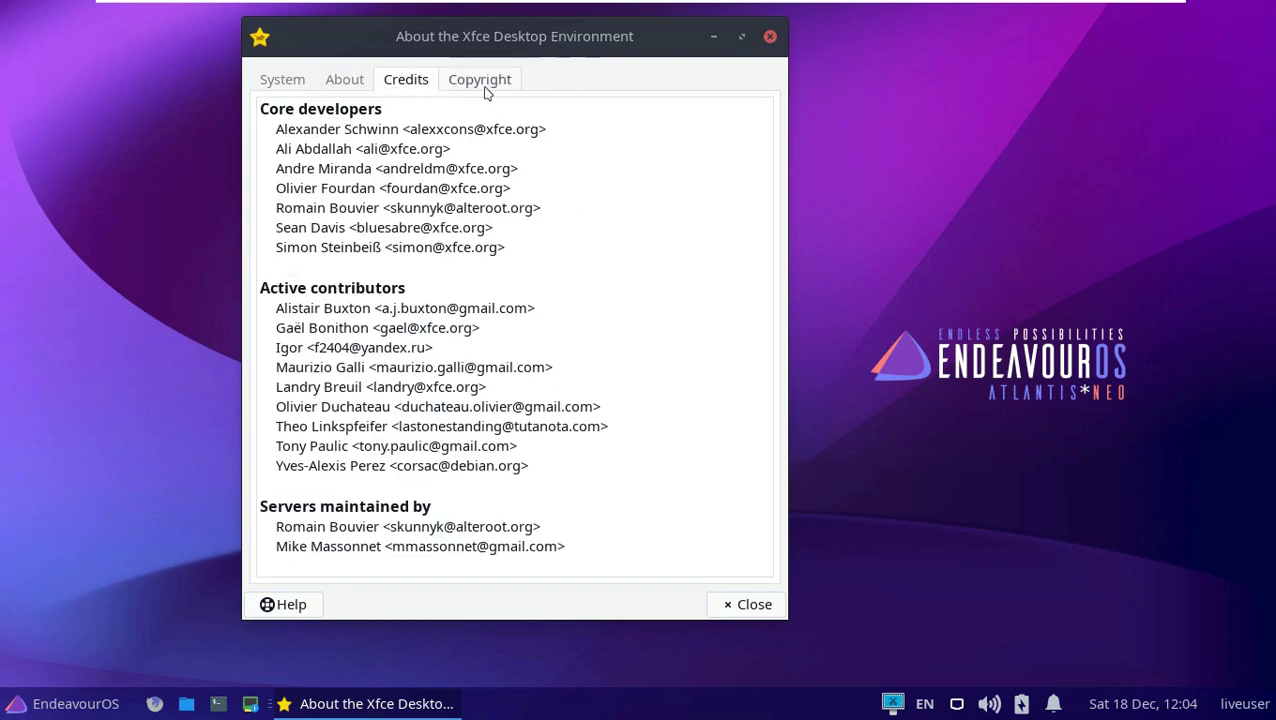
pyautogui.click(282, 79)
pyautogui.click(770, 36)
# Check the calendar, session and power manager popups, then launch a maximized Terminal.
pyautogui.click(1153, 705)
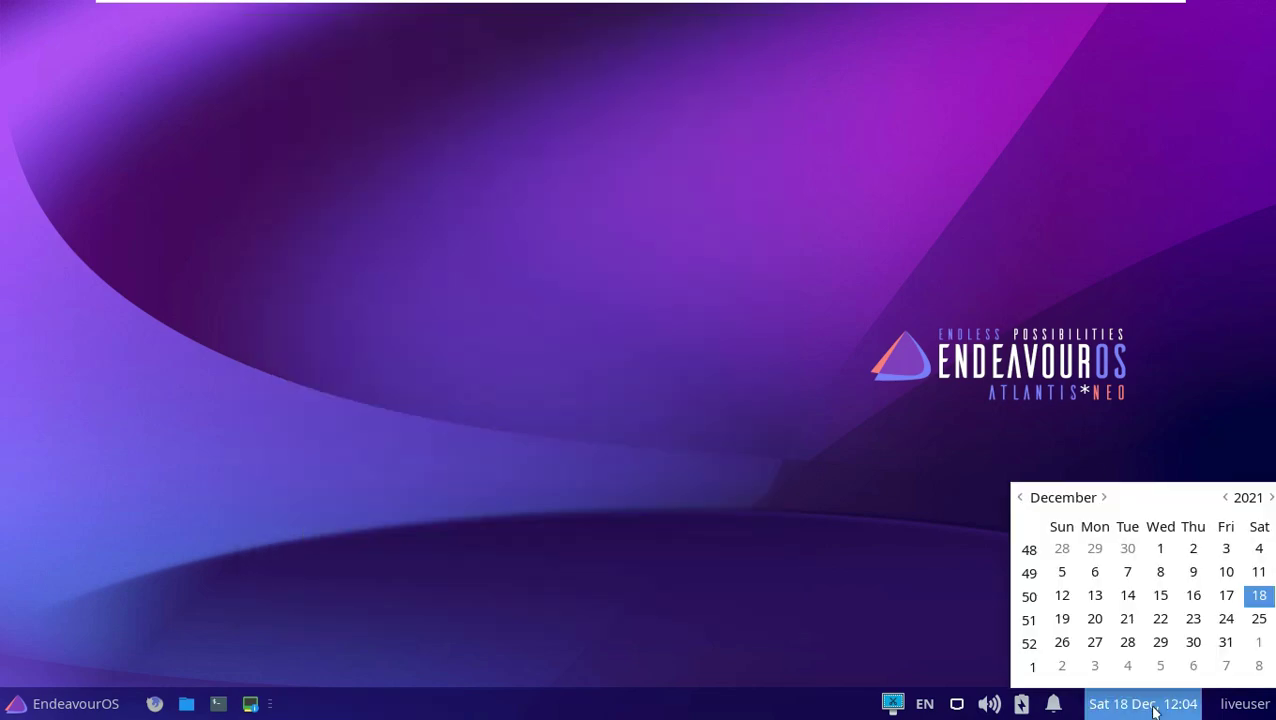
pyautogui.click(1117, 484)
pyautogui.click(1244, 704)
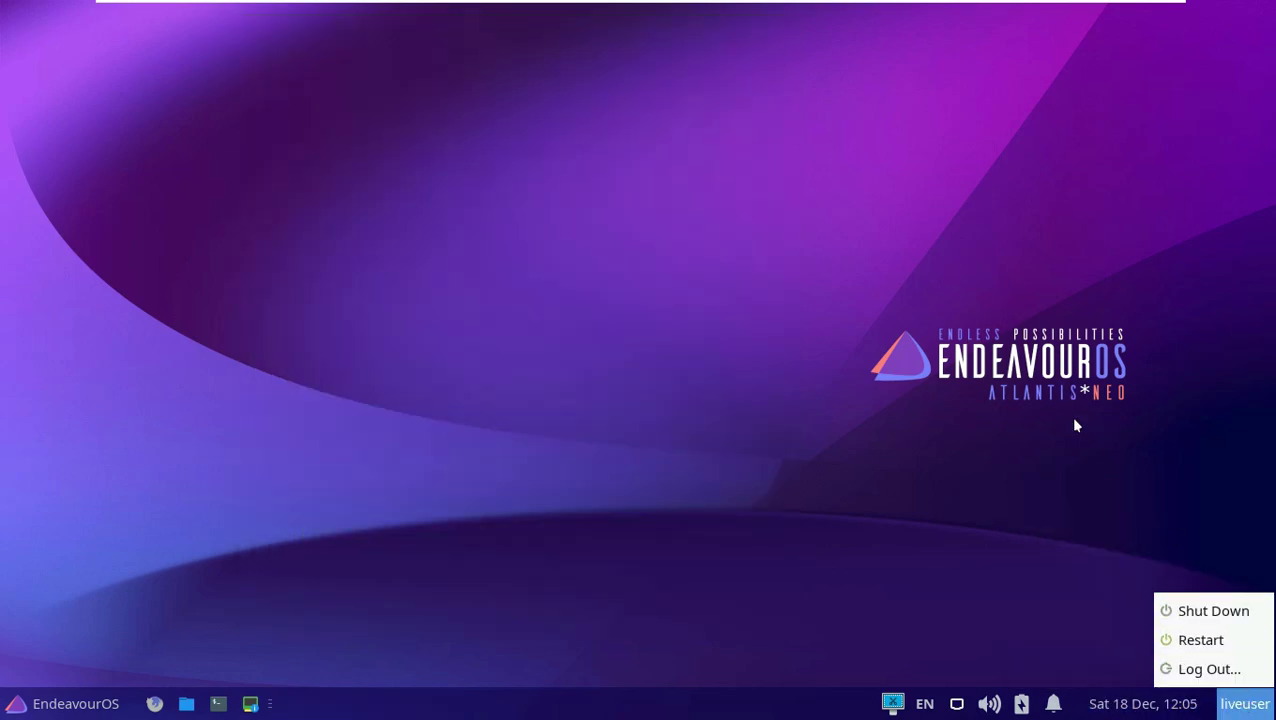
pyautogui.click(1039, 626)
pyautogui.click(1024, 703)
pyautogui.click(997, 521)
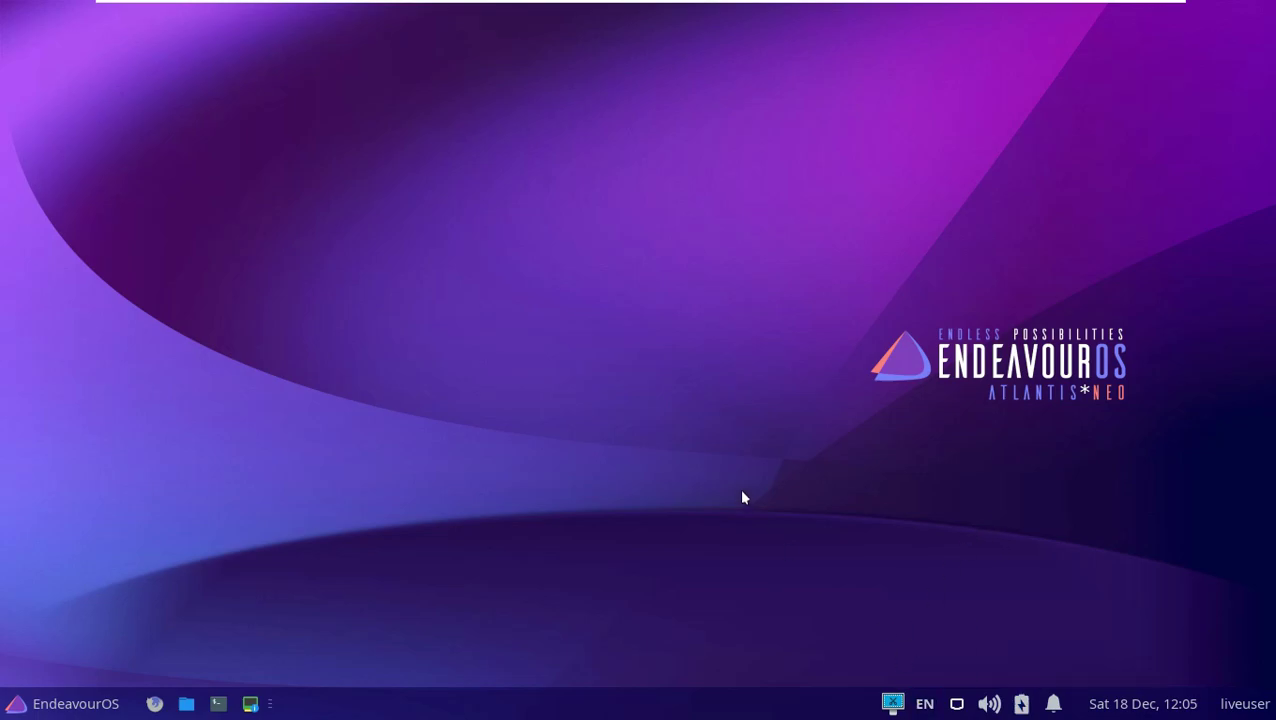
pyautogui.click(222, 708)
pyautogui.click(720, 14)
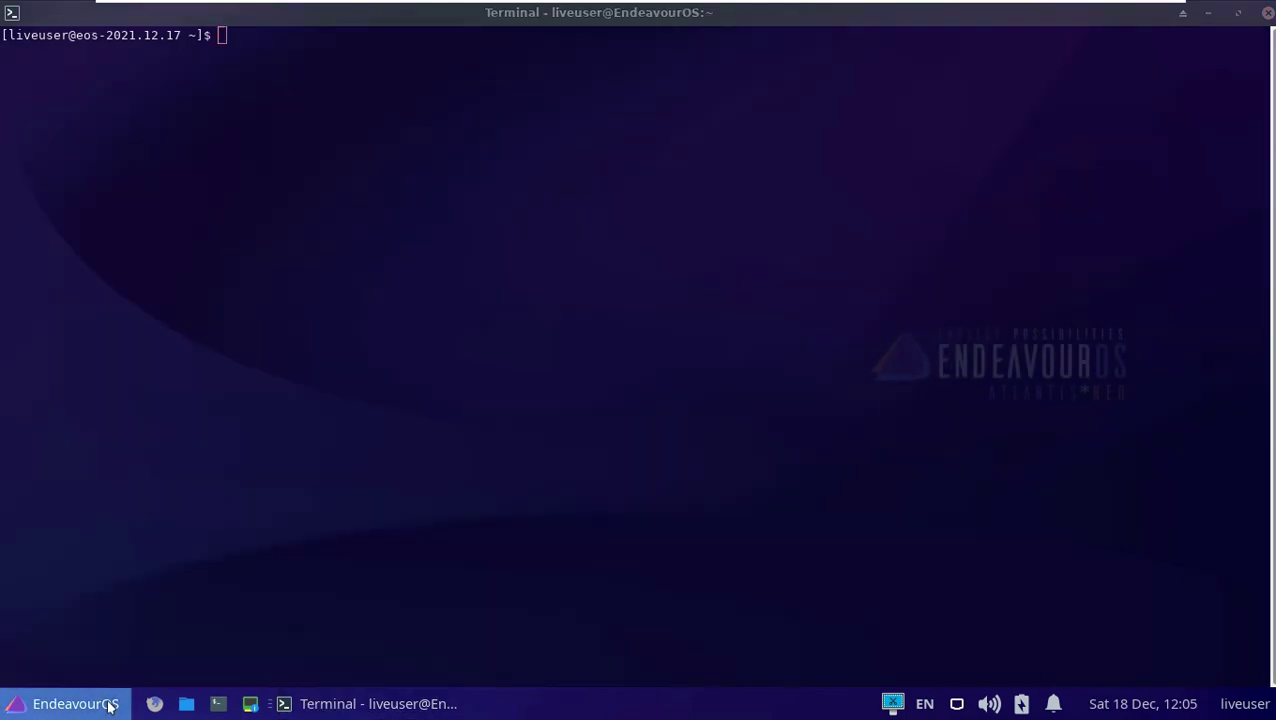
# Browse the Settings and System categories in Whisker Menu, try a 'use' search, then close the menu.
pyautogui.click(105, 703)
pyautogui.click(105, 292)
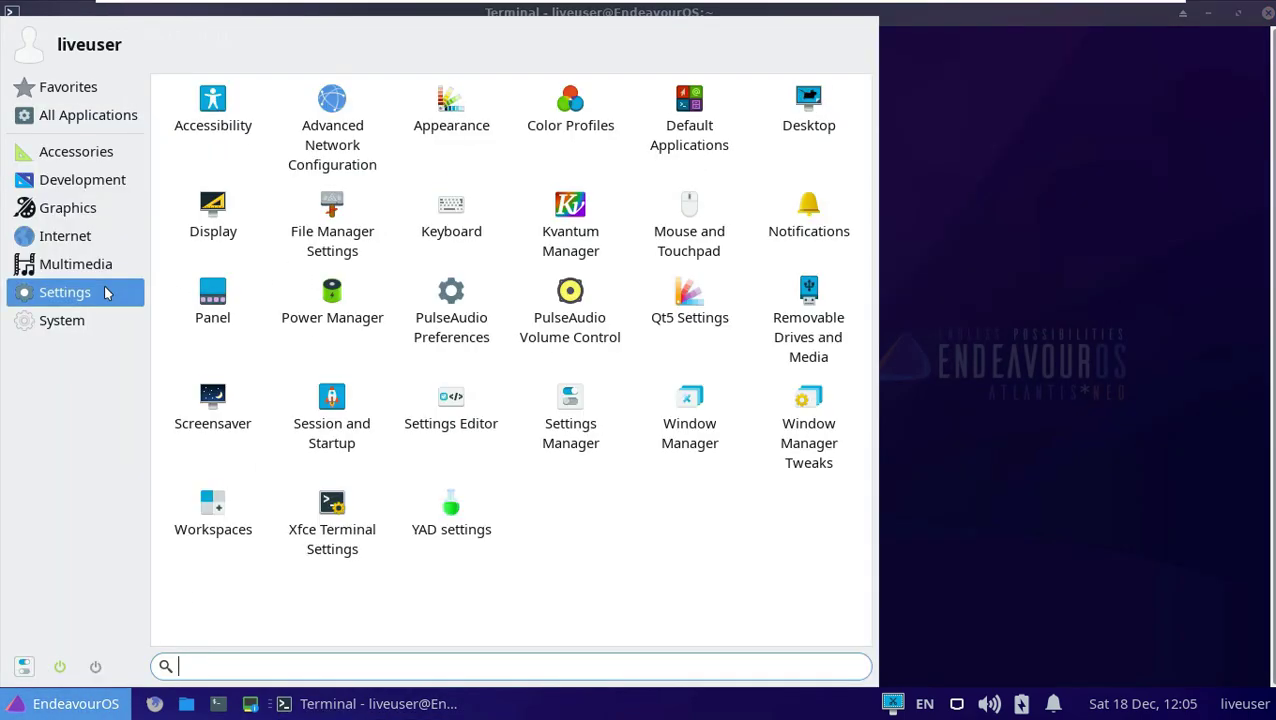
pyautogui.click(103, 320)
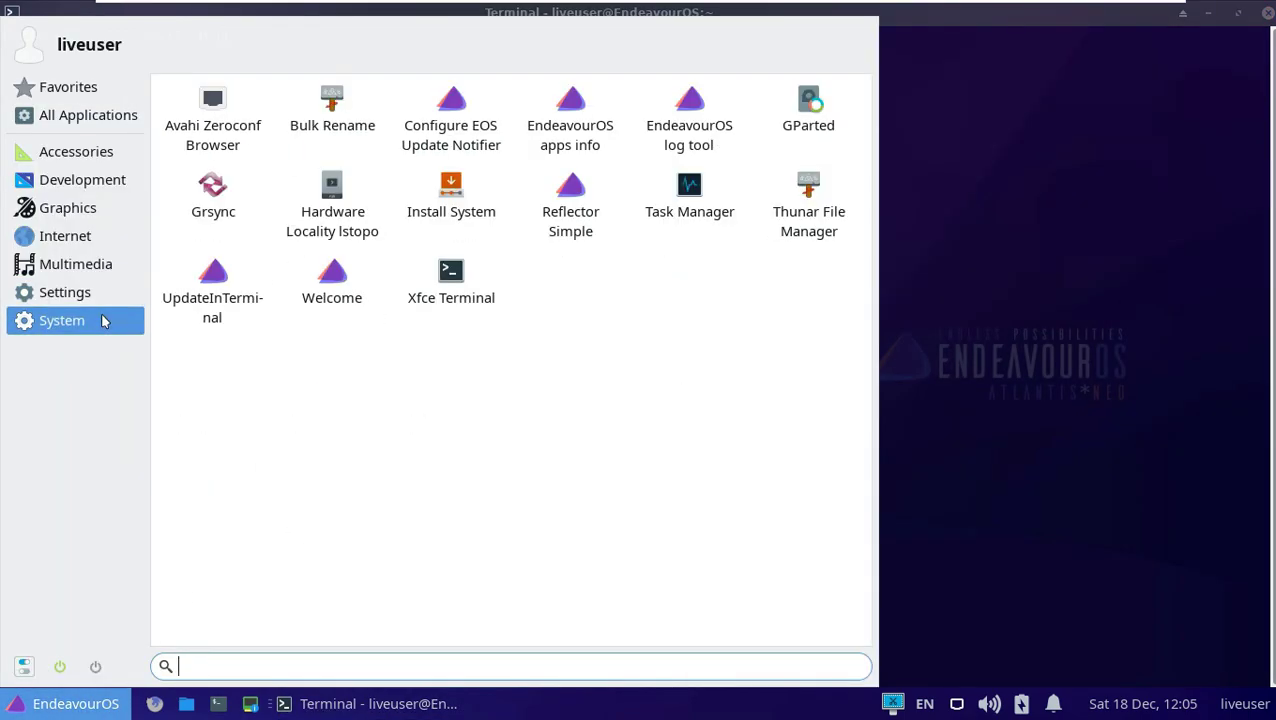
pyautogui.write('use')
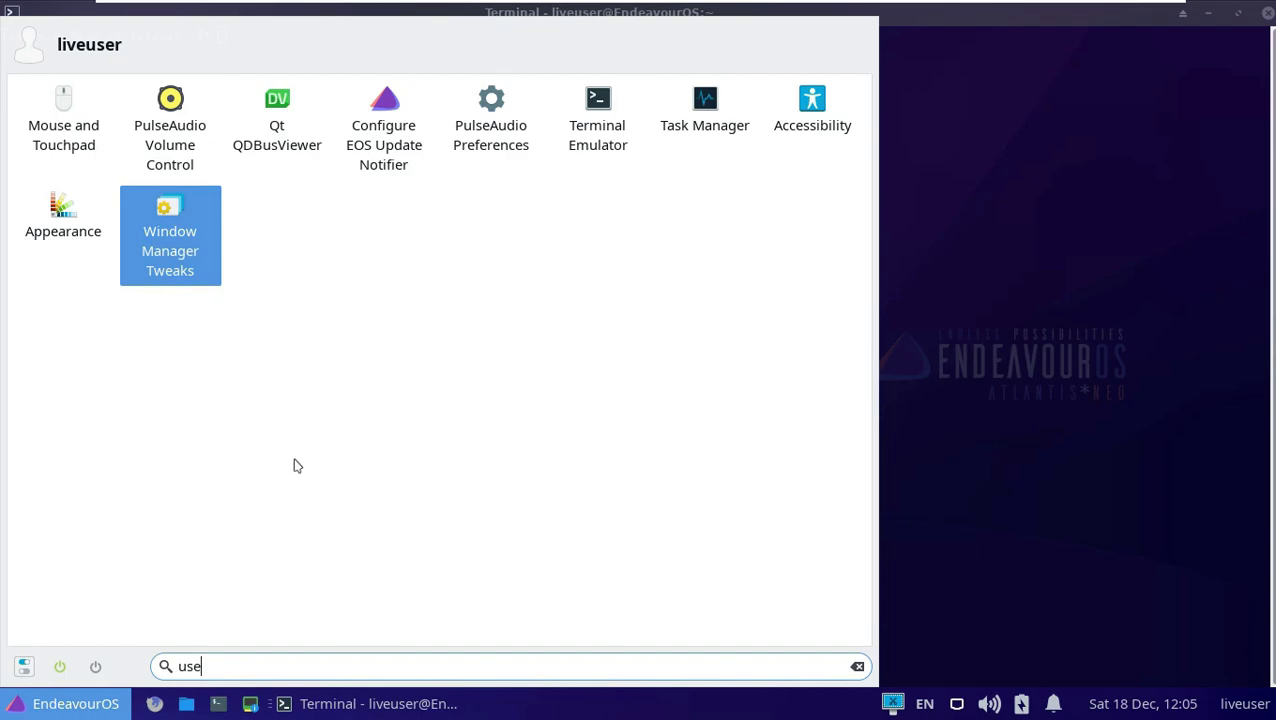
pyautogui.press('BackSpace')
pyautogui.press('BackSpace')
pyautogui.press('BackSpace')
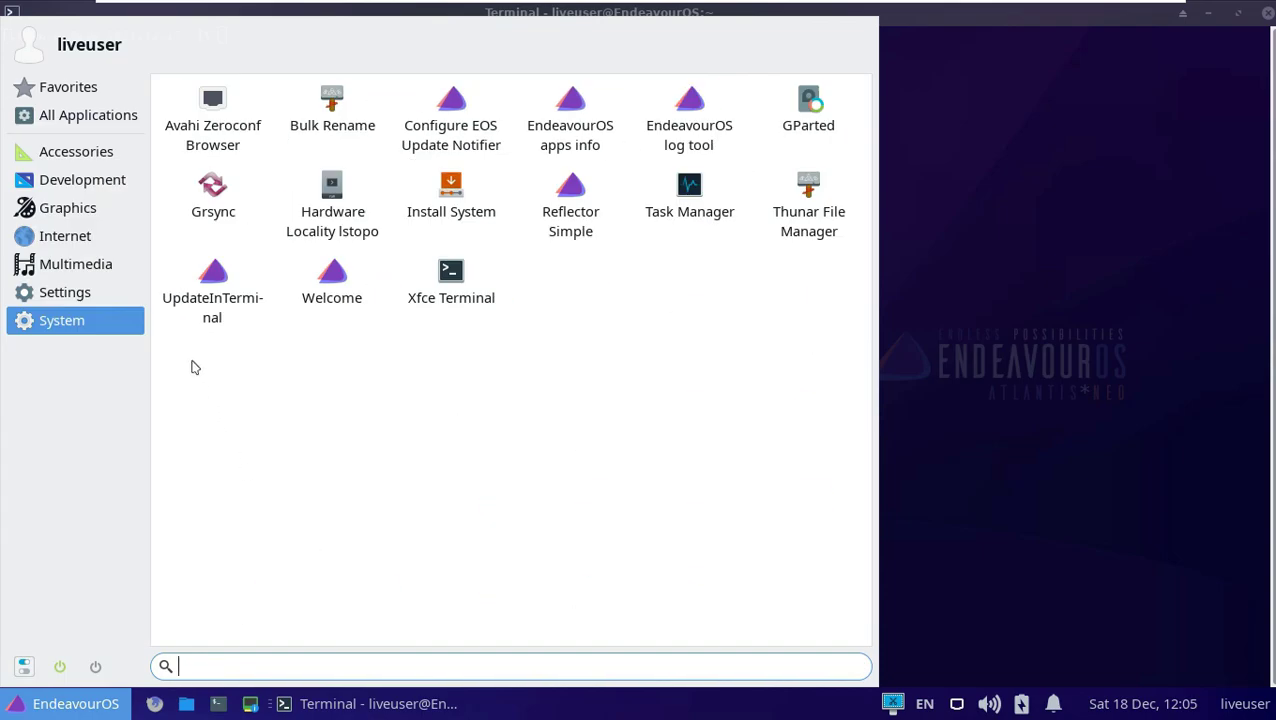
pyautogui.click(107, 311)
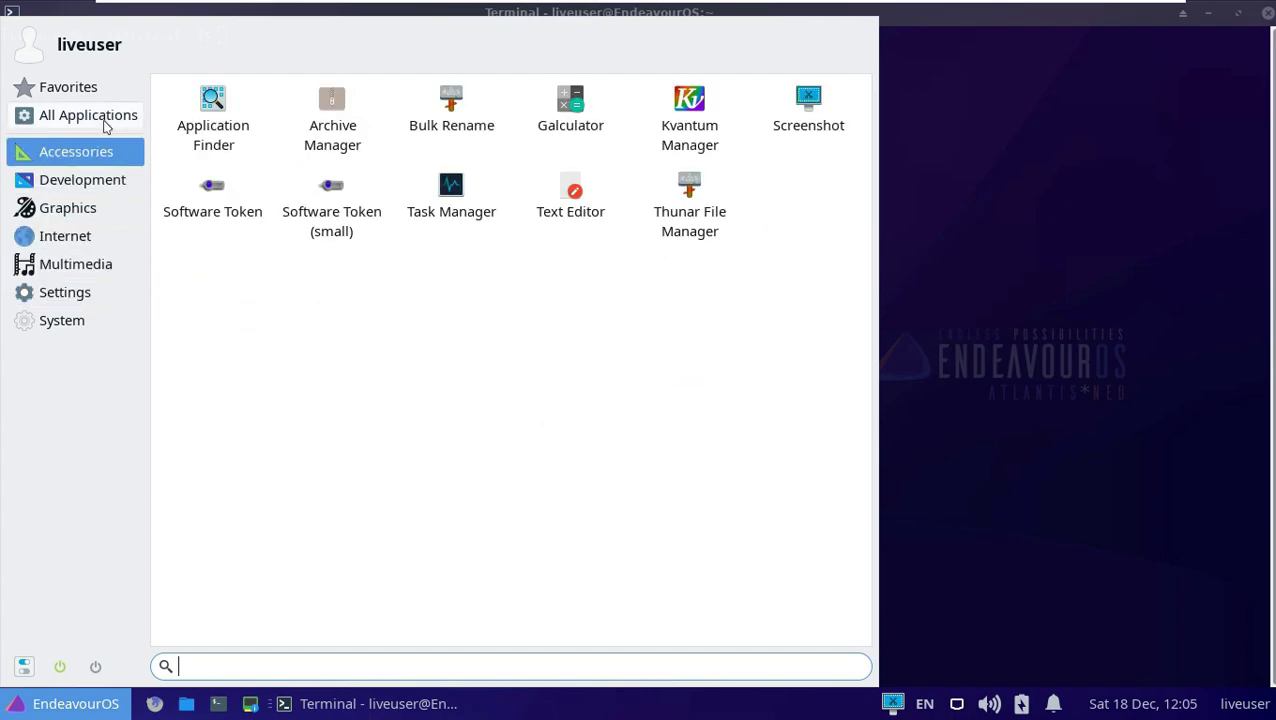
pyautogui.click(1070, 209)
# Run neofetch, select and deselect its output, then close the terminal.
pyautogui.write('neofetch')
pyautogui.press('Return')
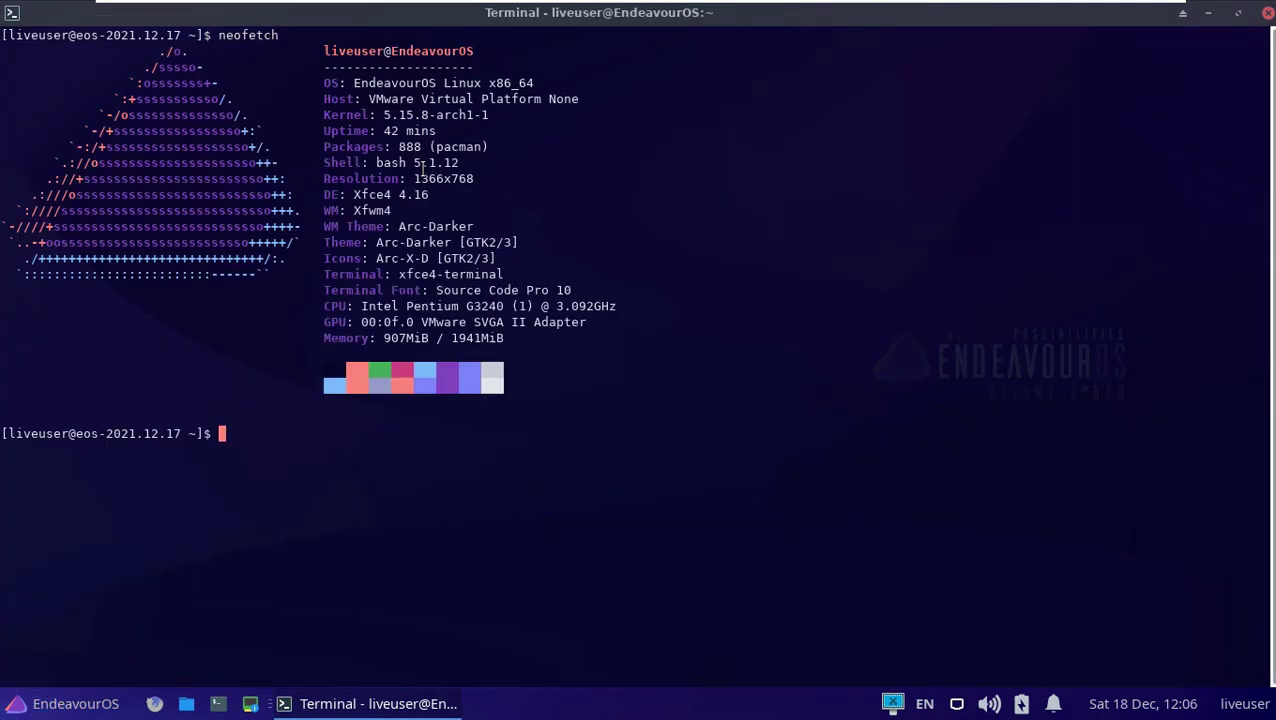
pyautogui.moveTo(532, 349); pyautogui.dragTo(309, 50)
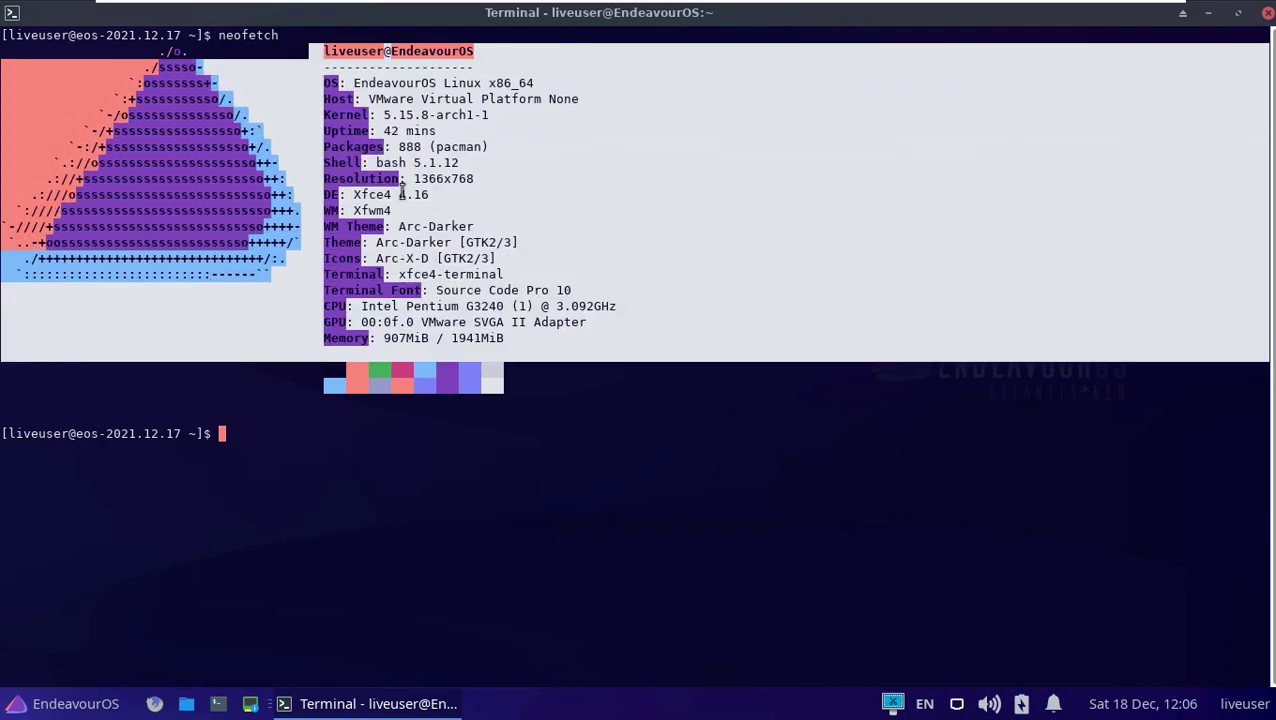
pyautogui.click(729, 555)
pyautogui.click(1268, 14)
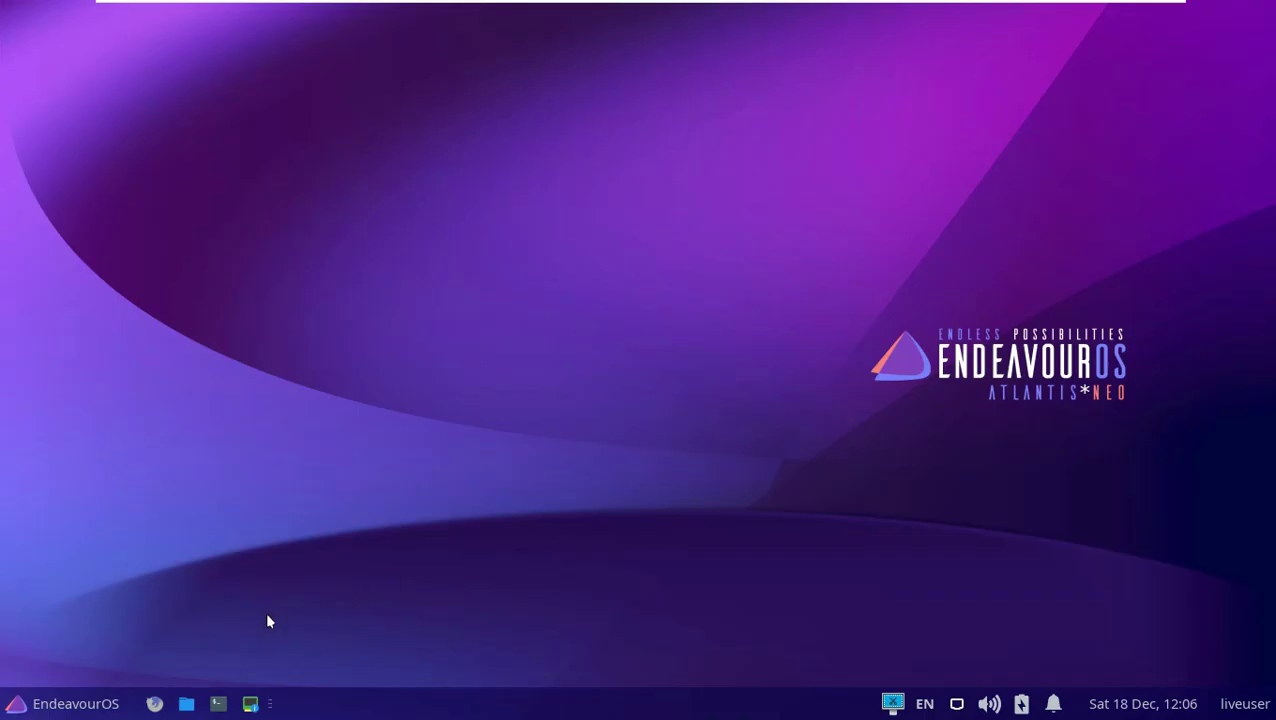
# Glance at the System category in the application menu, then open the home folder in Thunar.
pyautogui.click(78, 709)
pyautogui.click(80, 319)
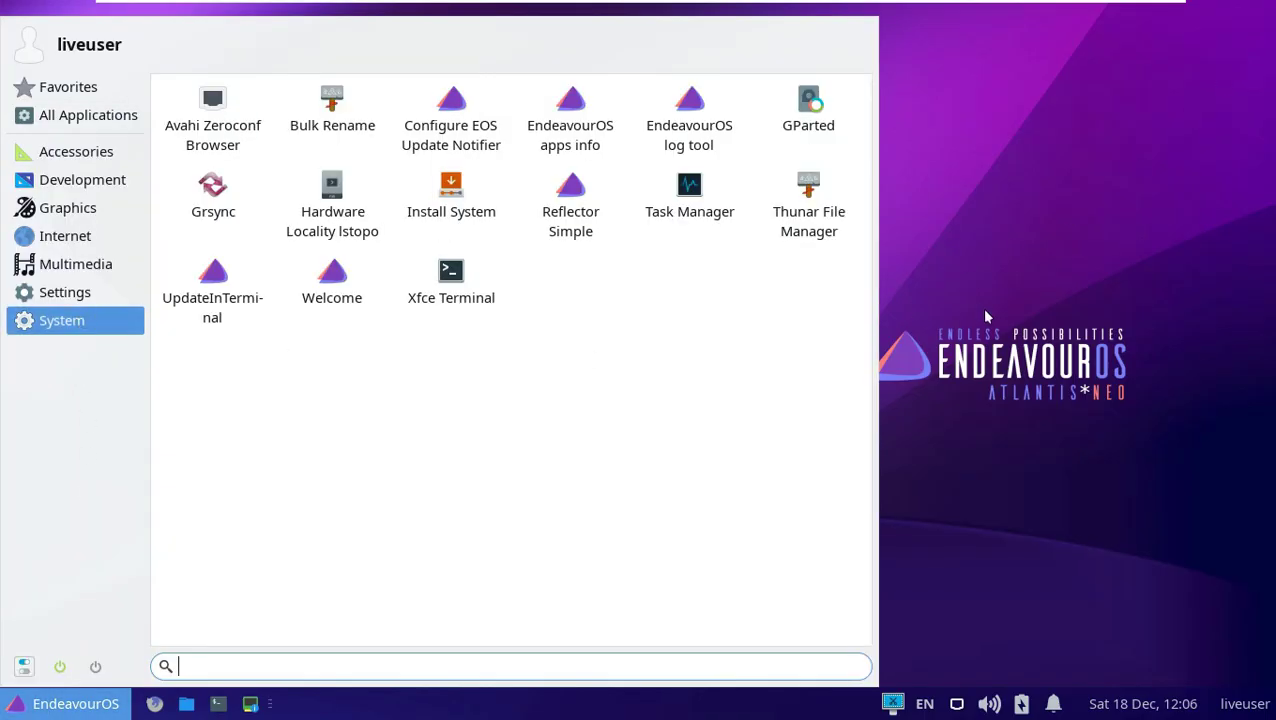
pyautogui.click(966, 316)
pyautogui.click(186, 704)
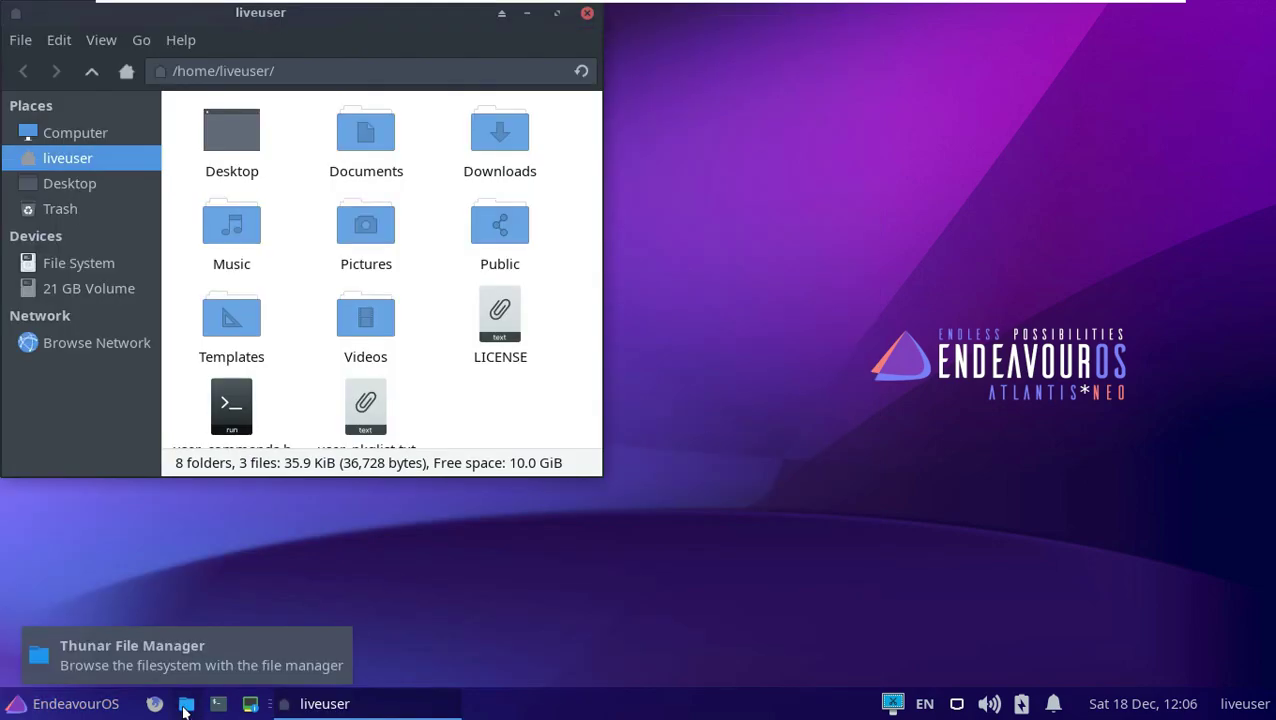
# Maximize Thunar, view its Help > About information, and open the empty Desktop folder.
pyautogui.click(557, 13)
pyautogui.click(178, 40)
pyautogui.click(172, 104)
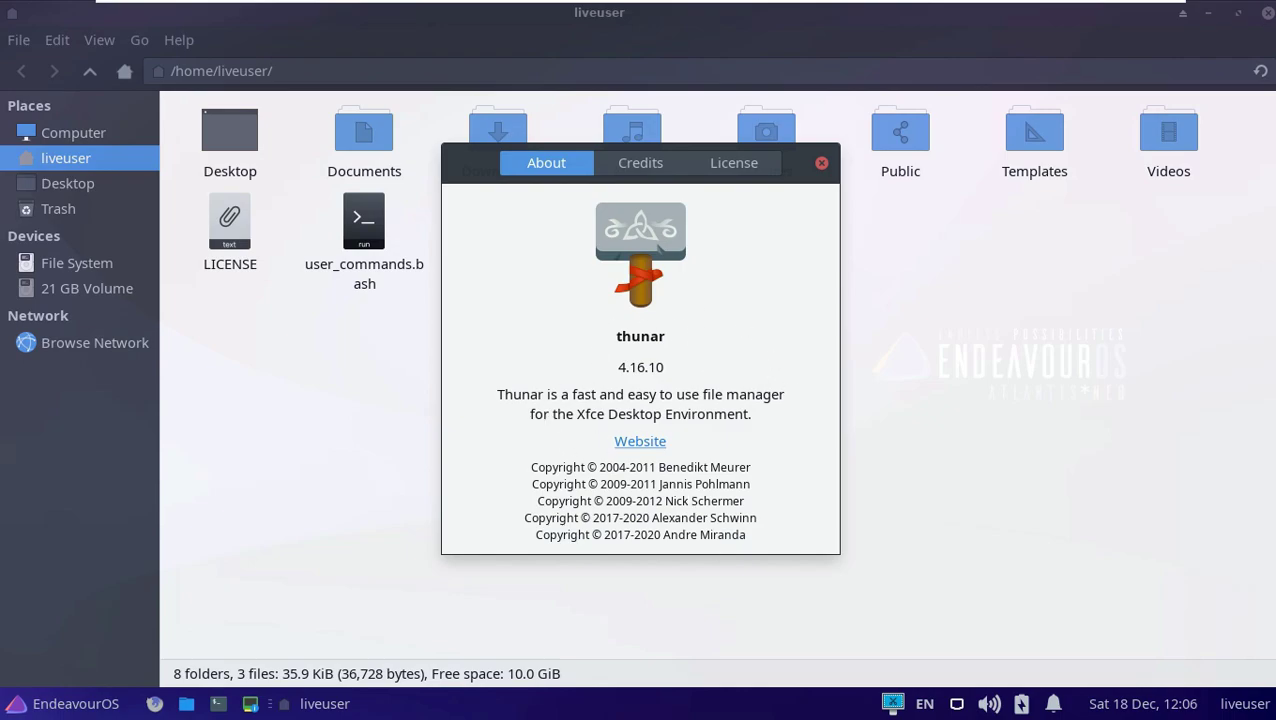
pyautogui.click(821, 163)
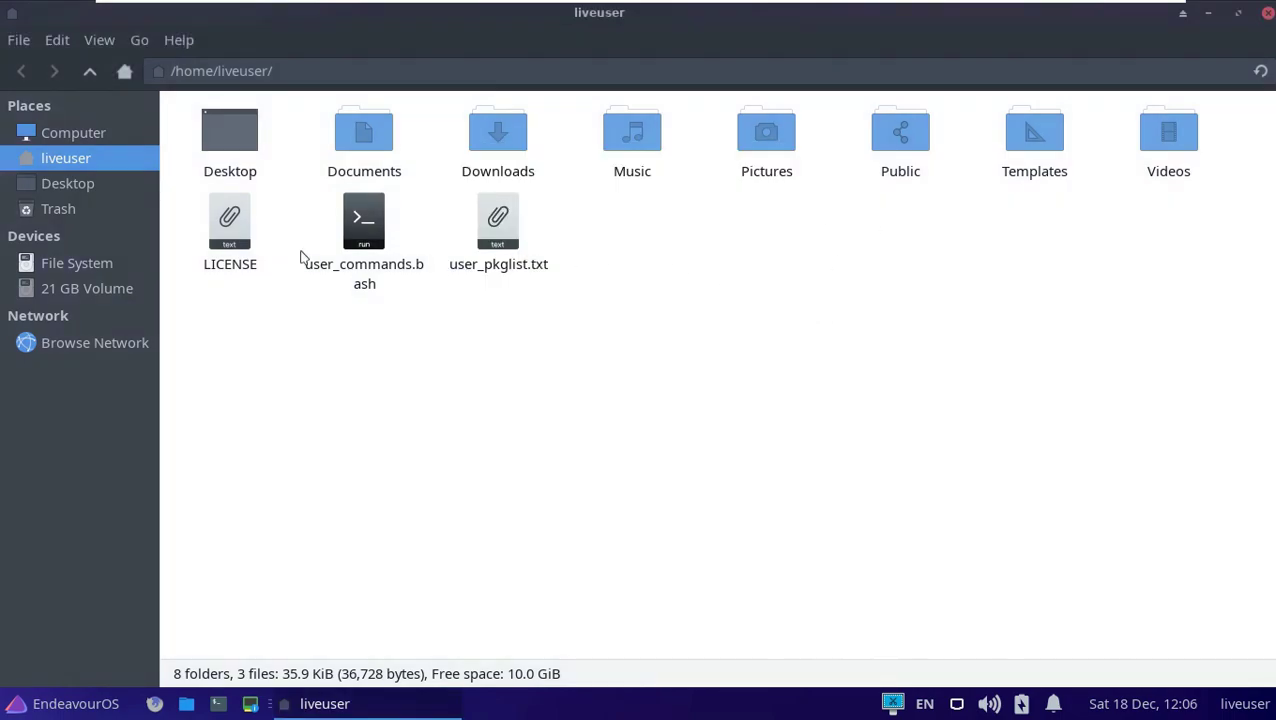
pyautogui.click(112, 190)
# Look through Thunar's Preferences tabs: Side Pane, Behavior and Advanced.
pyautogui.click(17, 40)
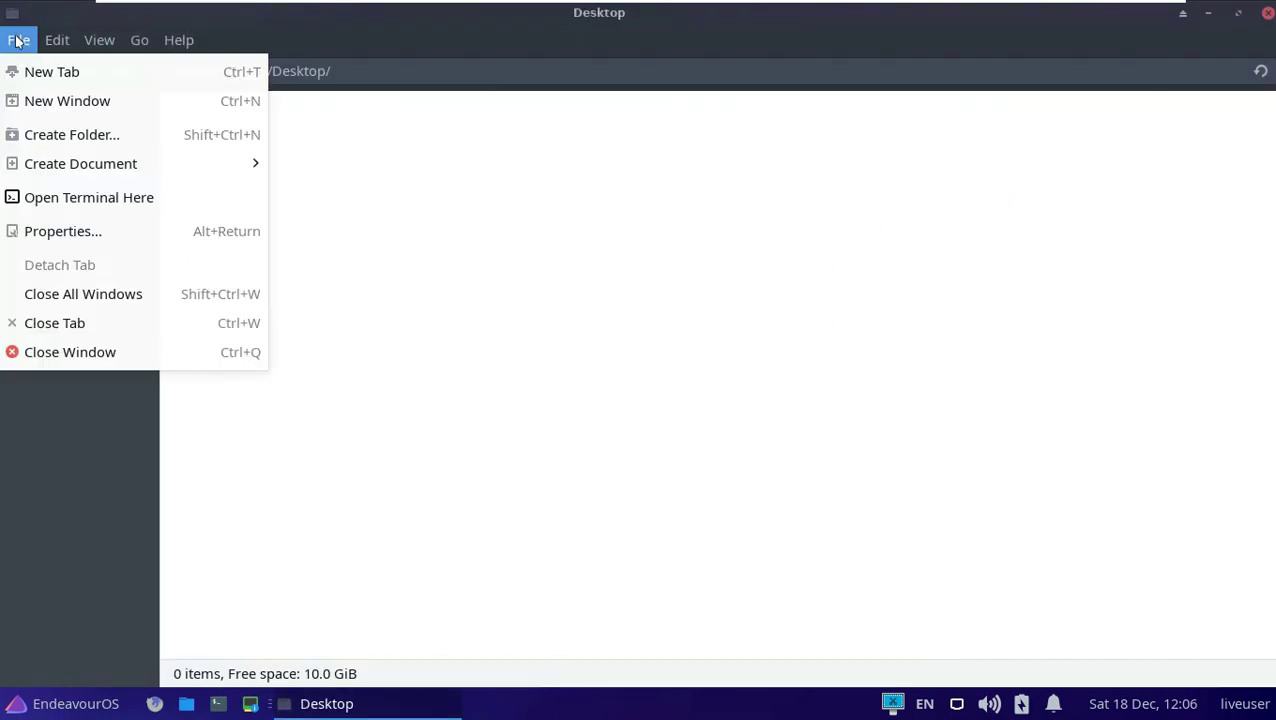
pyautogui.moveTo(47, 40)
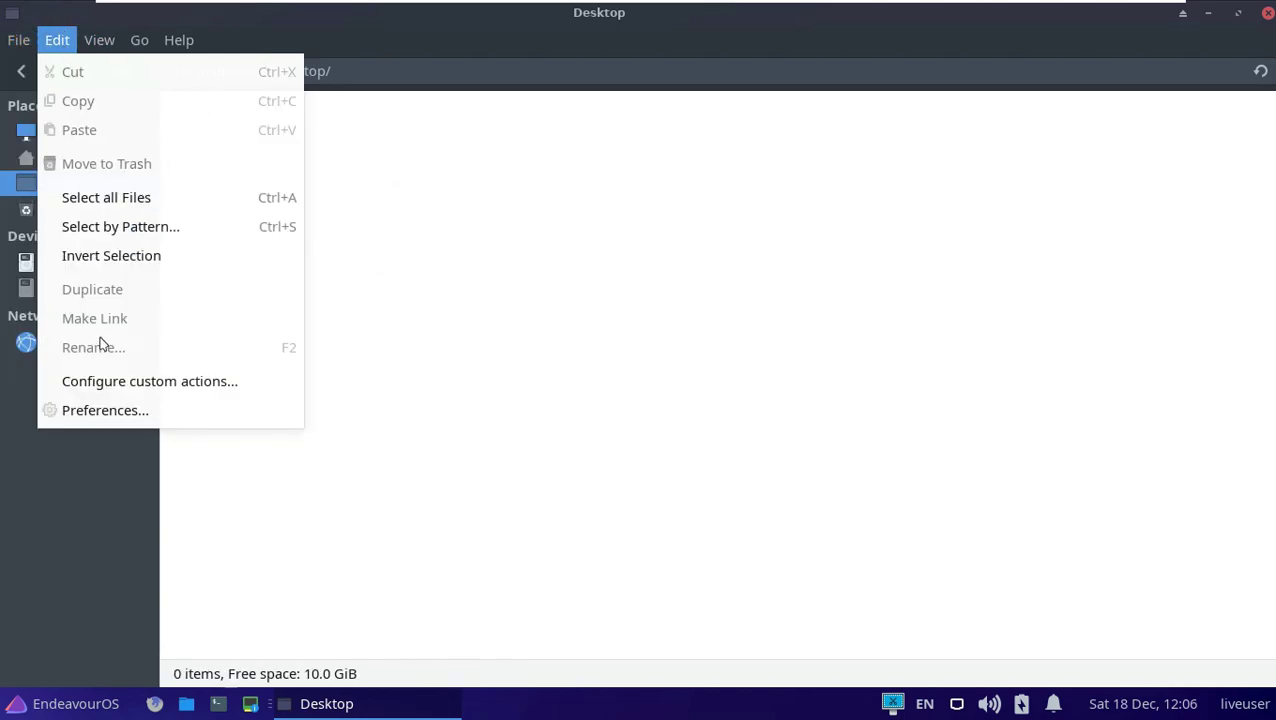
pyautogui.click(105, 410)
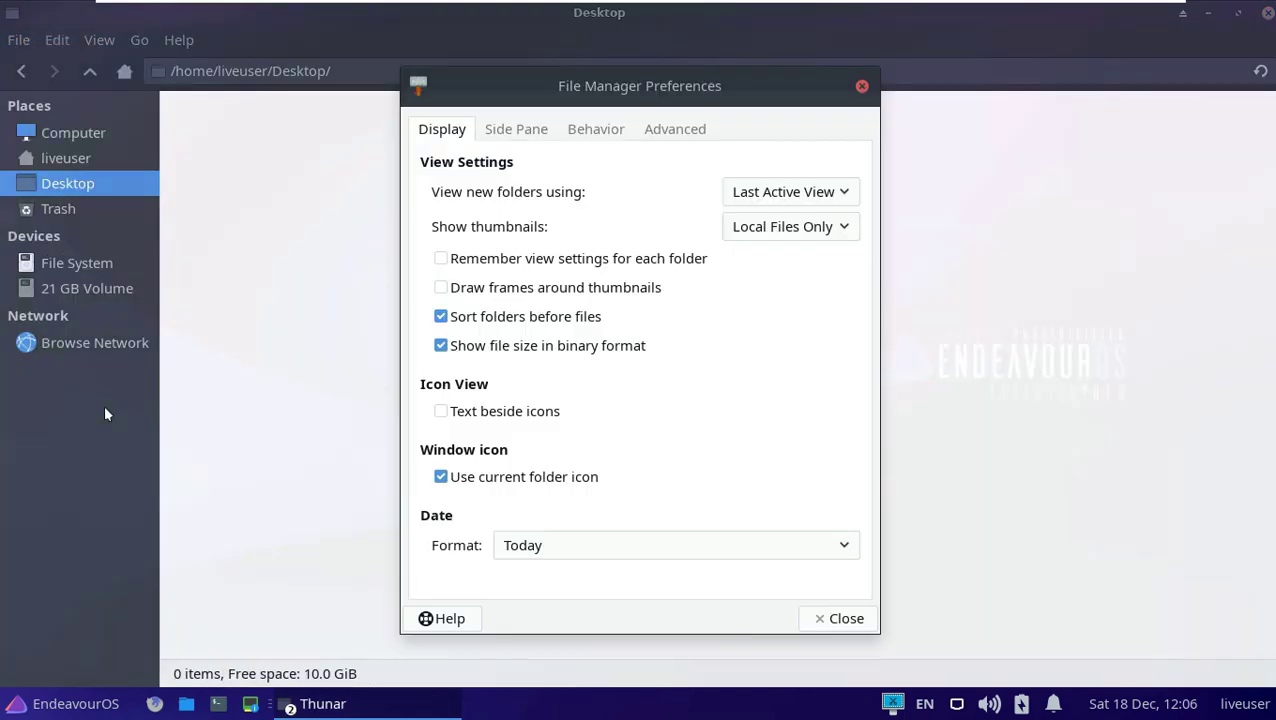
pyautogui.click(545, 132)
pyautogui.click(604, 132)
pyautogui.click(695, 130)
pyautogui.click(846, 618)
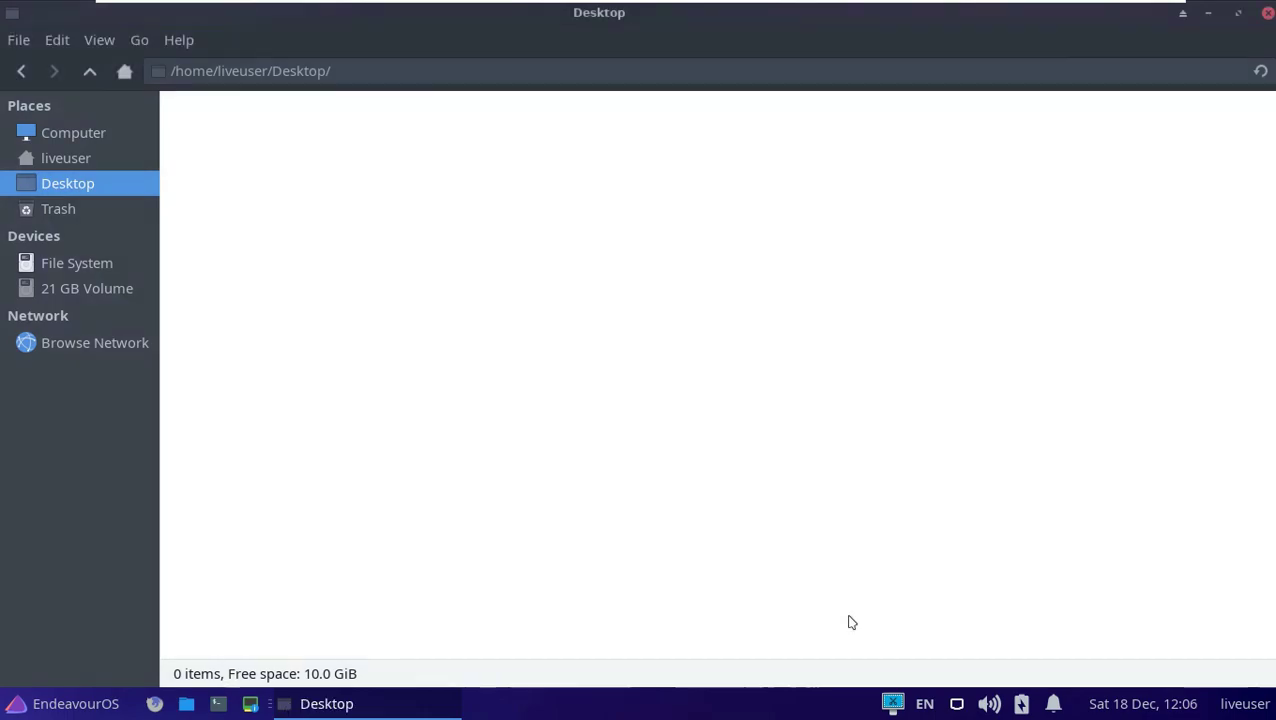
# Hide and then restore the Thunar status bar, then close the file manager.
pyautogui.click(140, 40)
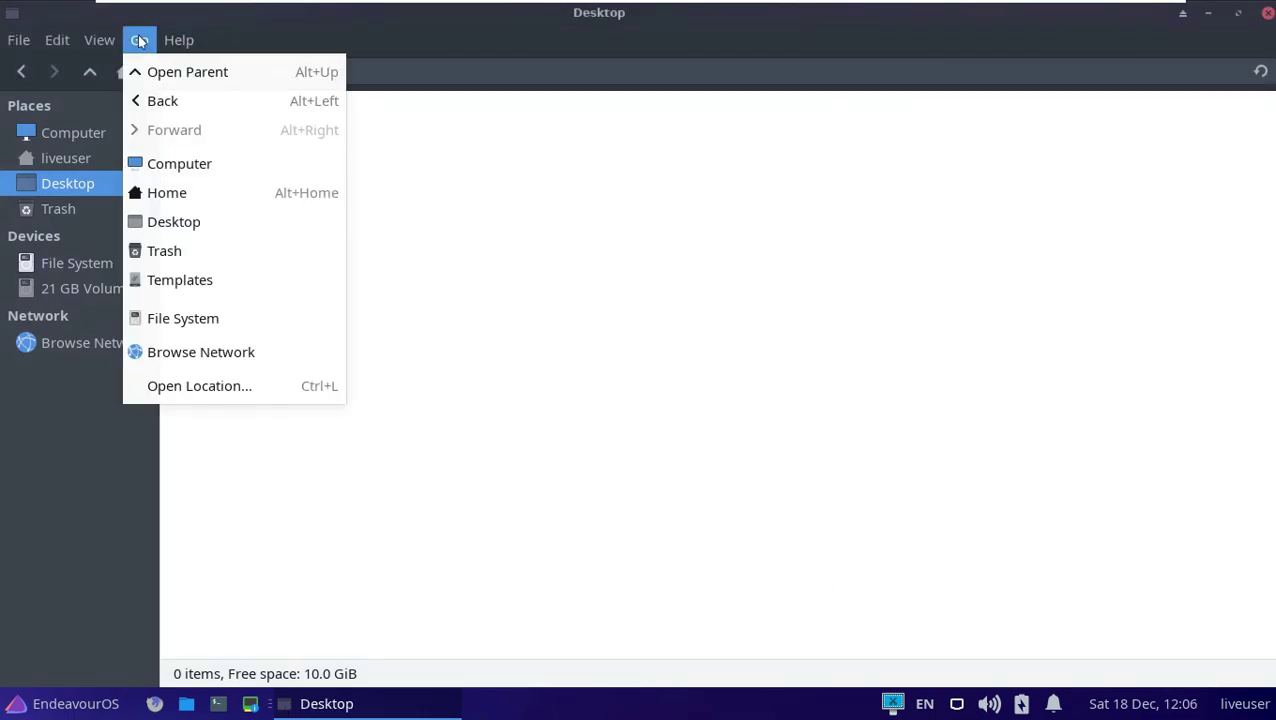
pyautogui.moveTo(99, 40)
pyautogui.click(117, 160)
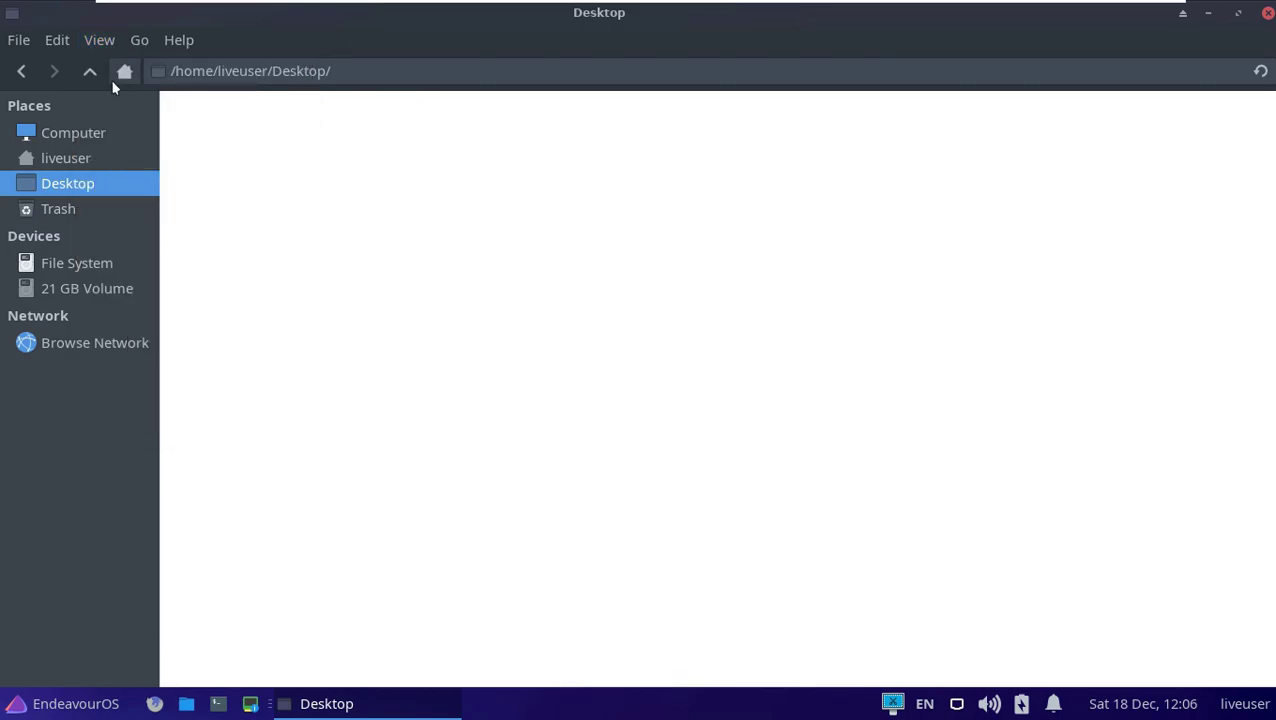
pyautogui.click(139, 40)
pyautogui.moveTo(99, 40)
pyautogui.click(125, 163)
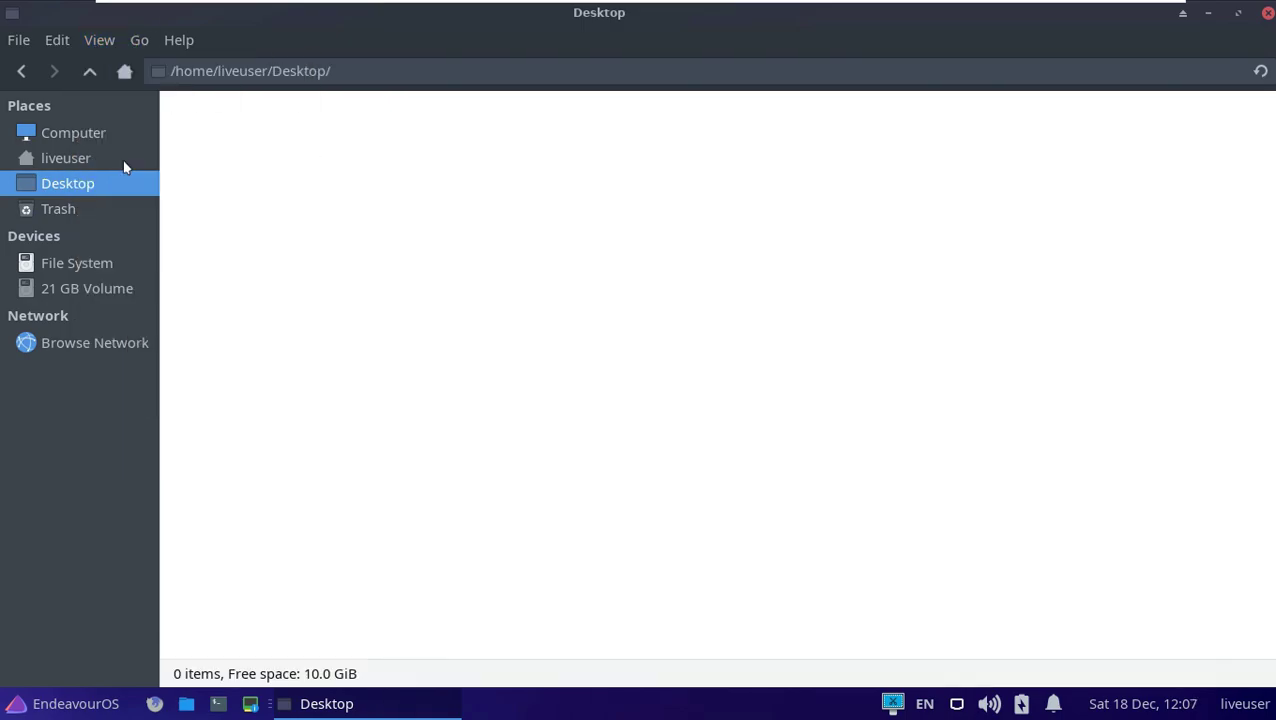
pyautogui.click(1267, 12)
# Set the Appearance style theme to Arc-Lighter after glancing at the Icons, Fonts and Settings tabs.
pyautogui.rightClick(468, 243)
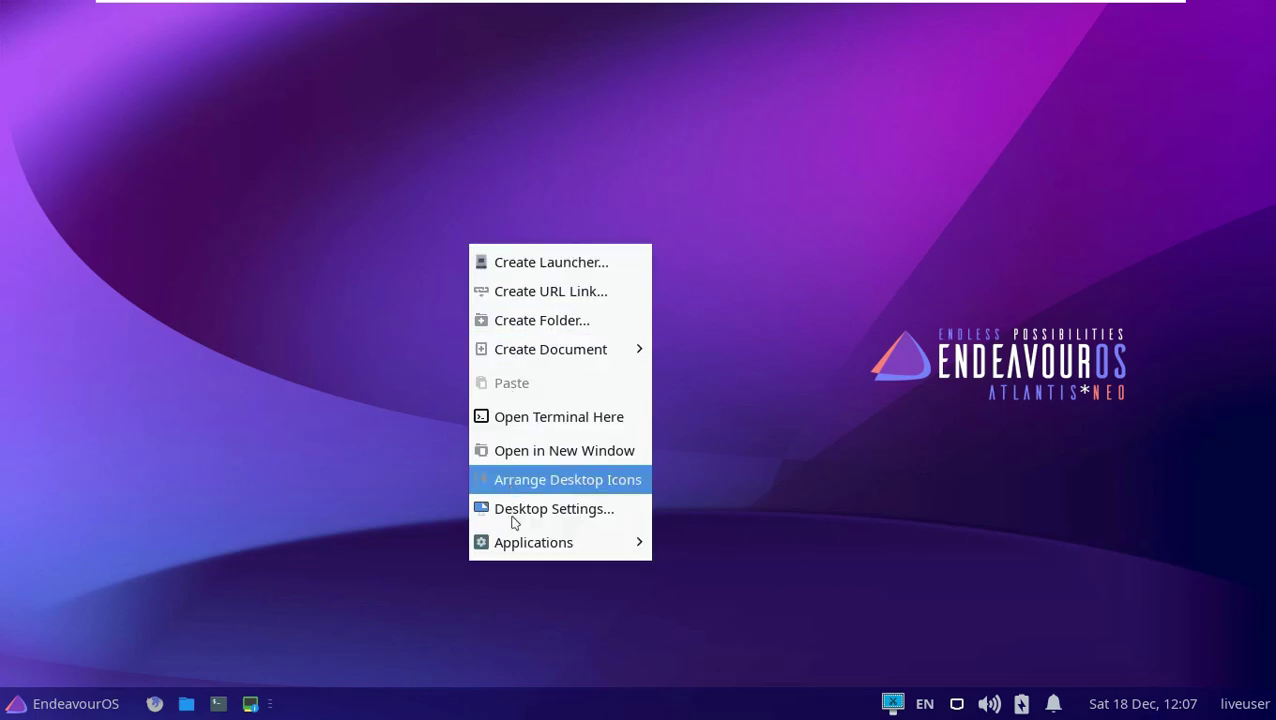
pyautogui.moveTo(522, 557)
pyautogui.moveTo(760, 427)
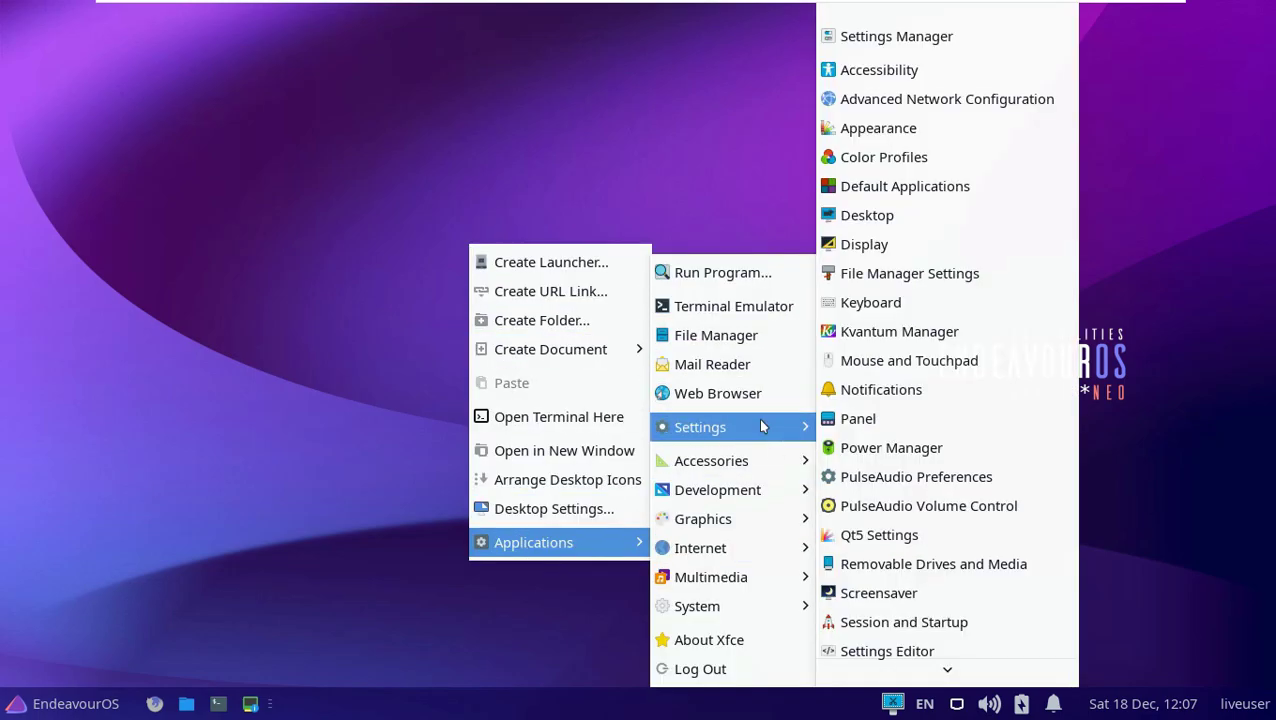
pyautogui.click(912, 131)
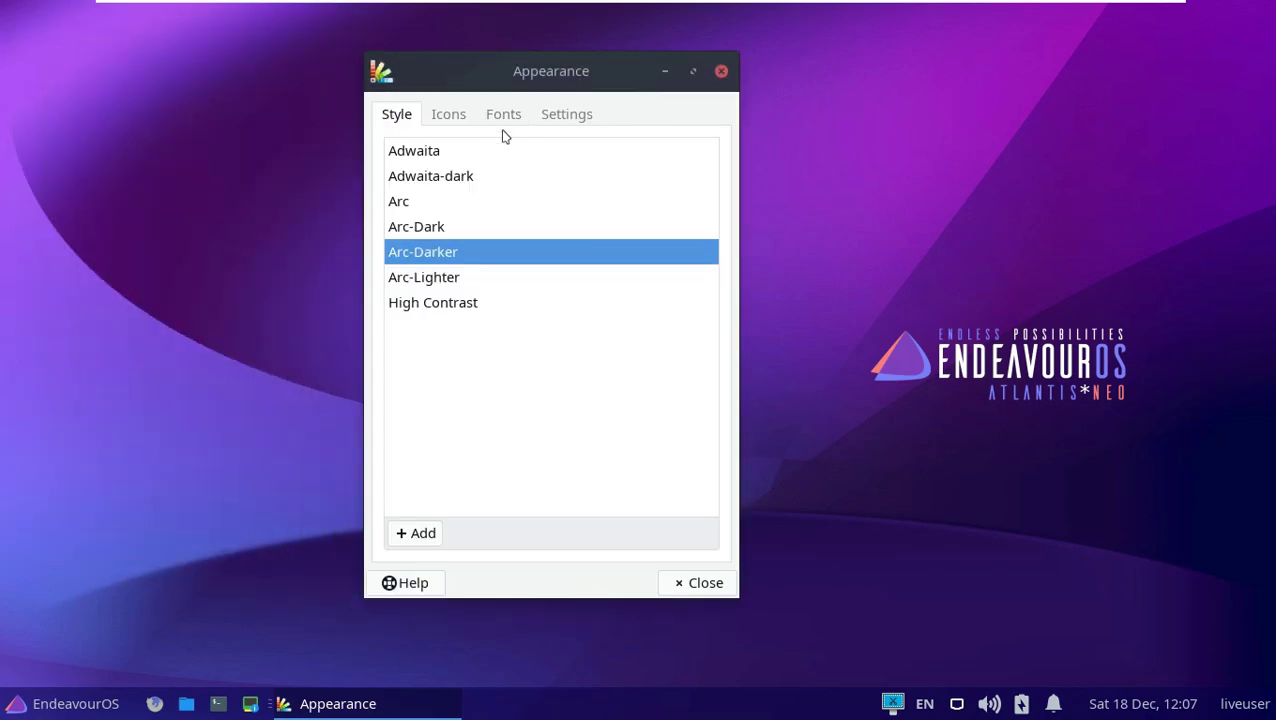
pyautogui.click(450, 115)
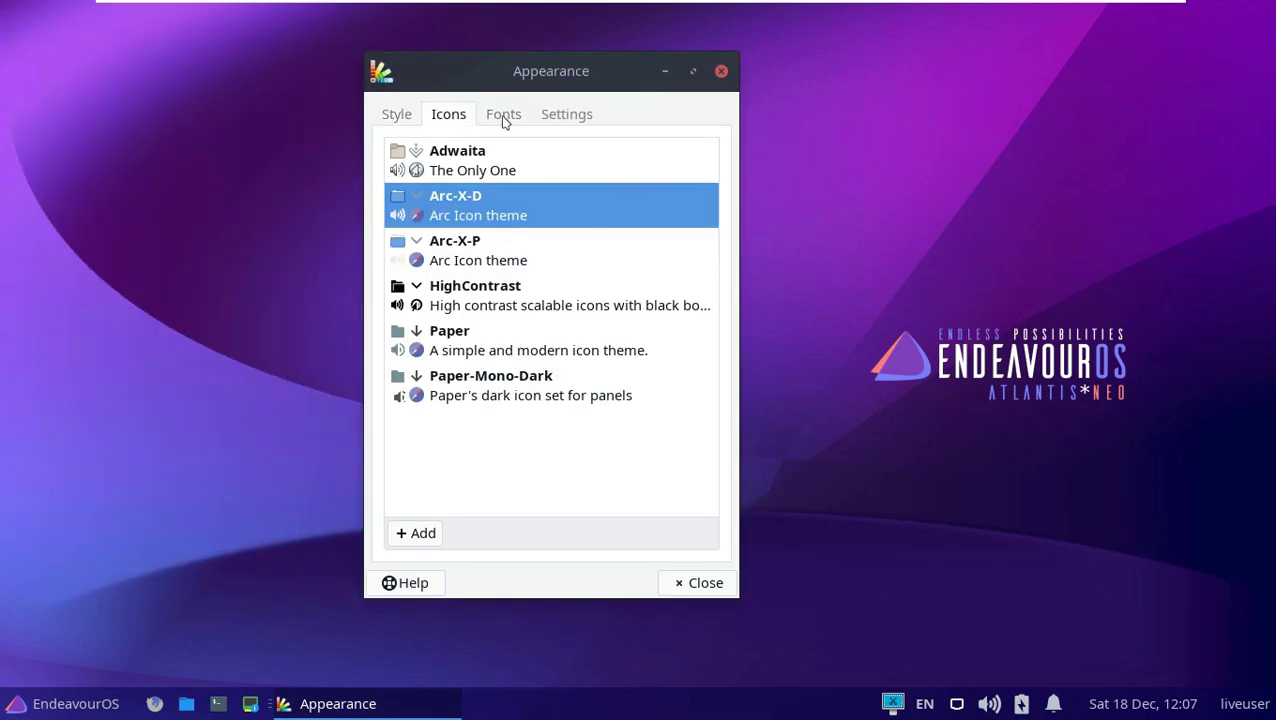
pyautogui.click(495, 118)
pyautogui.click(566, 115)
pyautogui.click(408, 118)
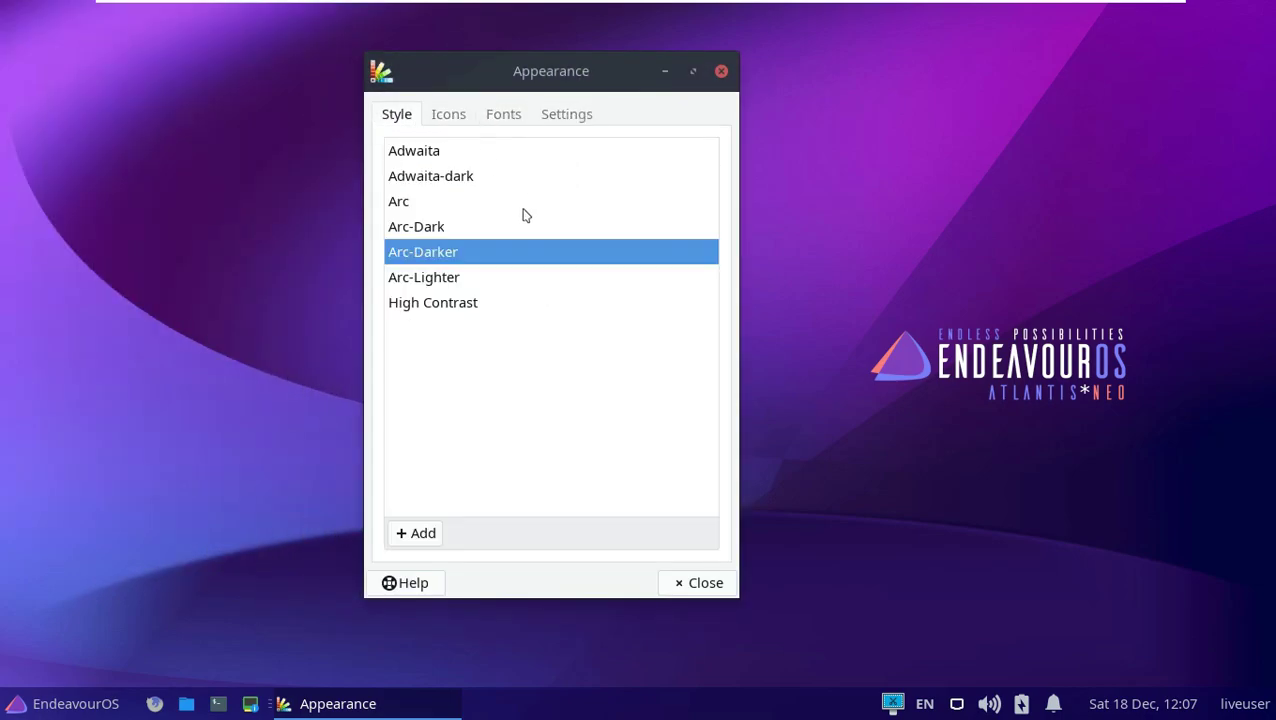
pyautogui.click(503, 279)
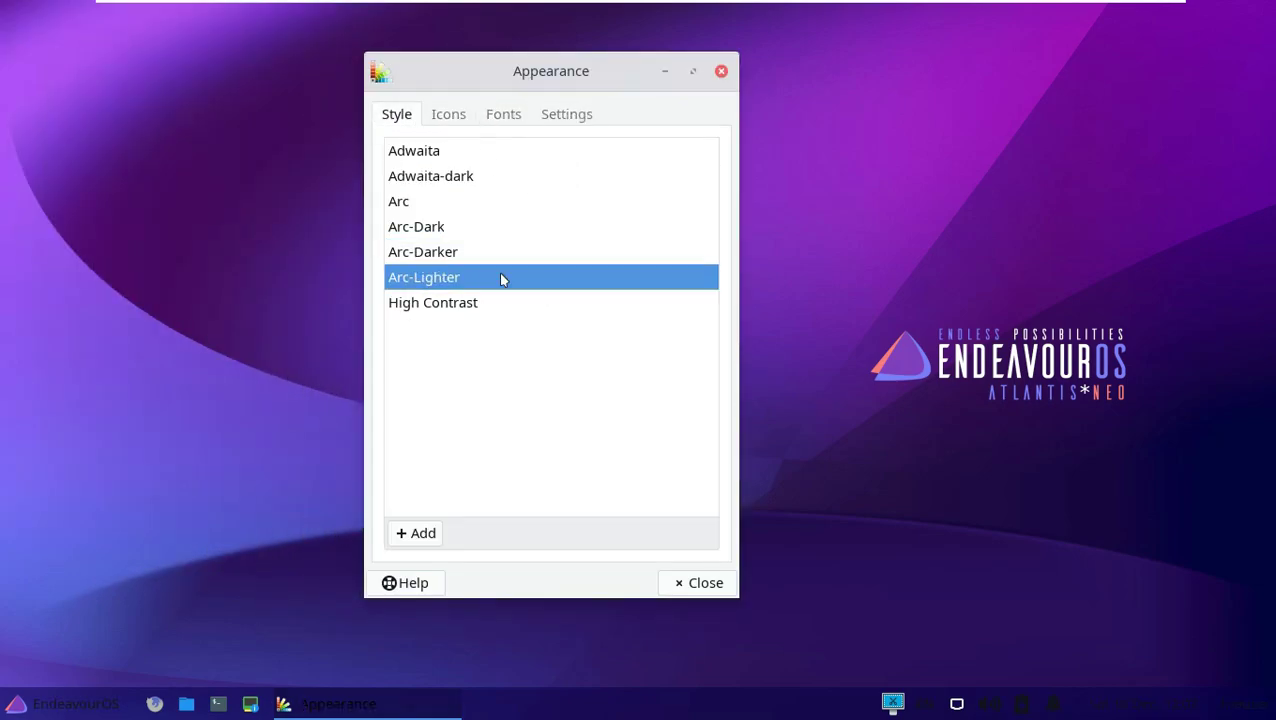
pyautogui.click(723, 76)
# Open Desktop settings and browse wallpaper folders, keeping the Desktop folder and solid color background.
pyautogui.rightClick(492, 148)
pyautogui.moveTo(576, 450)
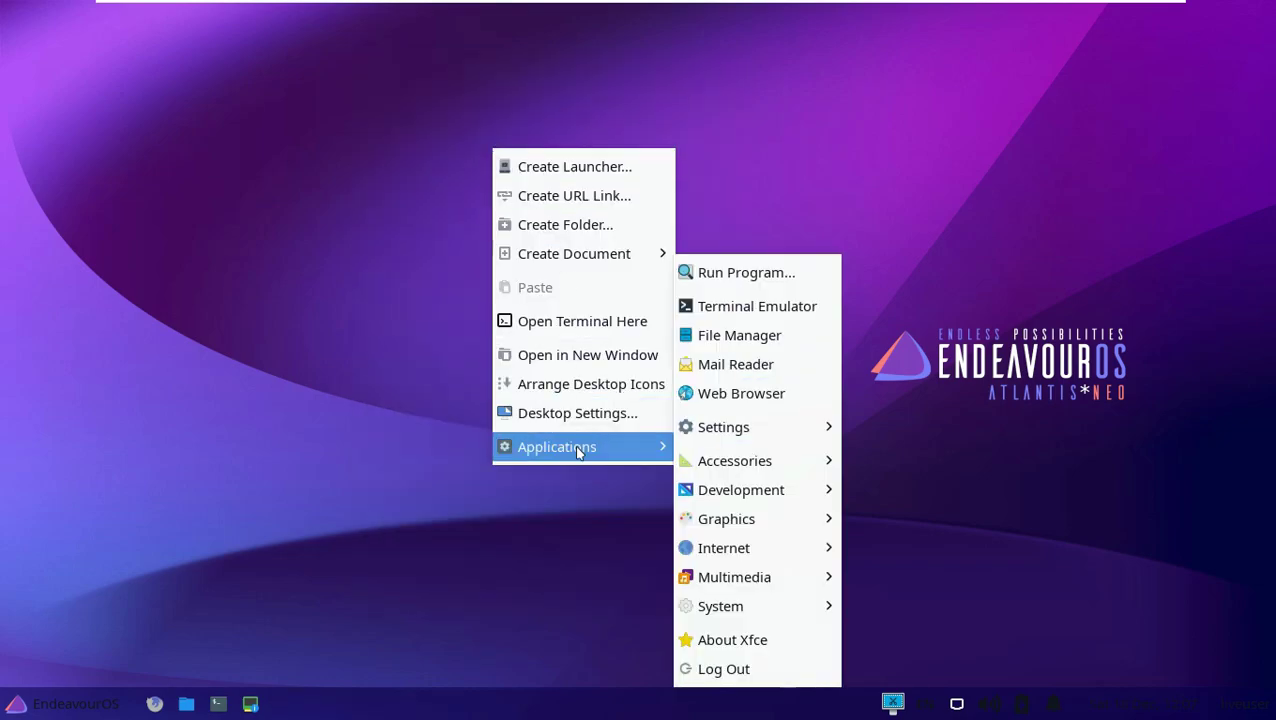
pyautogui.click(581, 419)
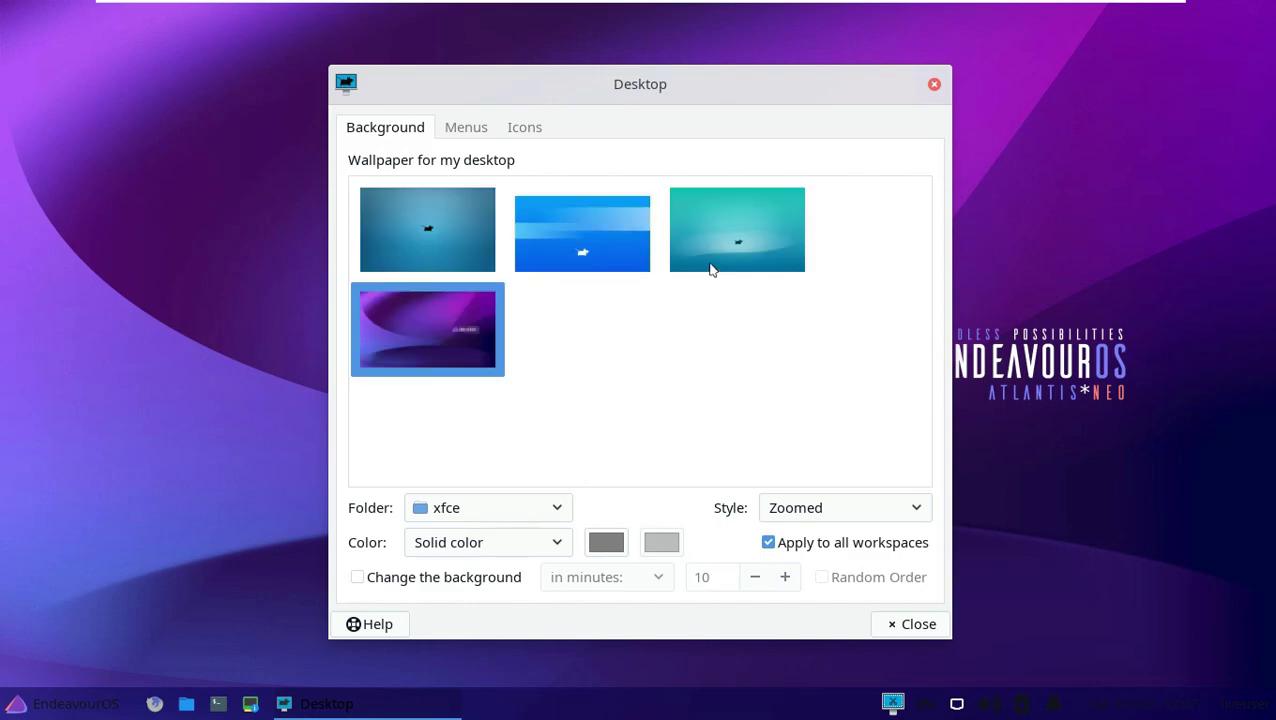
pyautogui.click(544, 507)
pyautogui.click(516, 373)
pyautogui.click(529, 509)
pyautogui.click(519, 488)
pyautogui.click(537, 552)
pyautogui.click(538, 553)
# Preview wallpapers from the 21 GB Volume, backgrounds and xfce folders, keeping the purple EndeavourOS one.
pyautogui.click(541, 512)
pyautogui.click(503, 577)
pyautogui.click(520, 511)
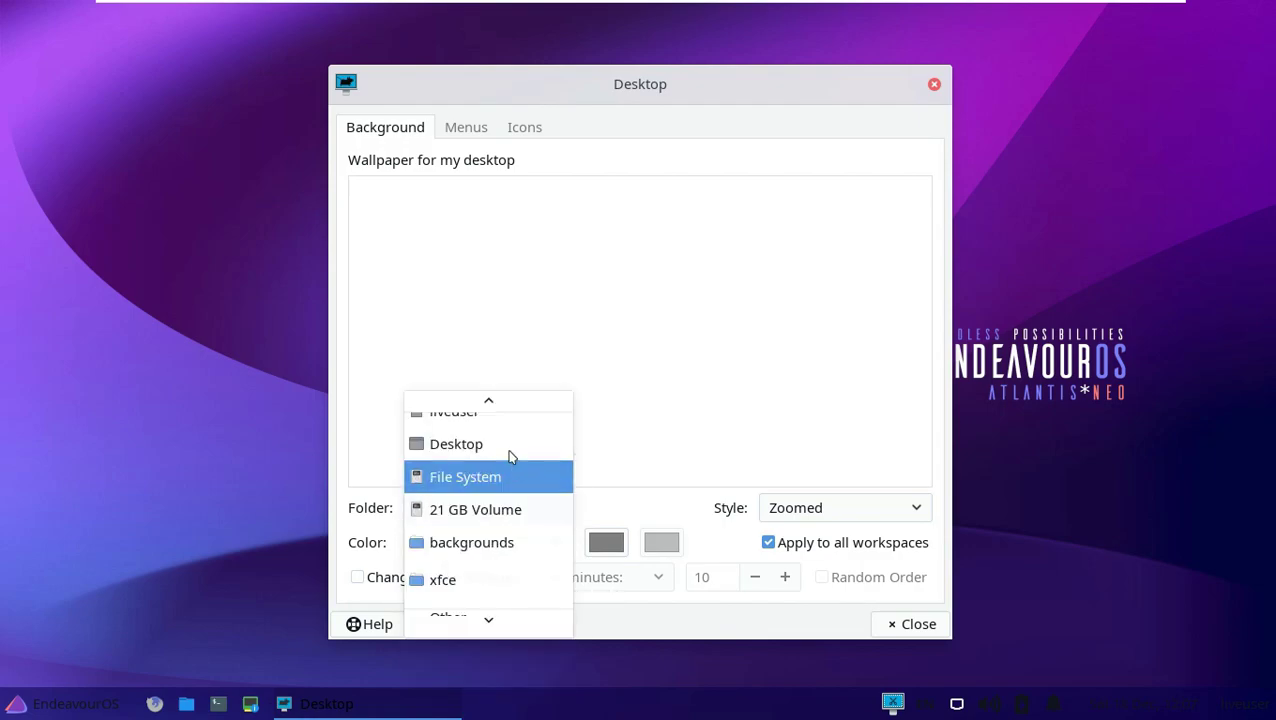
pyautogui.click(505, 539)
pyautogui.click(517, 517)
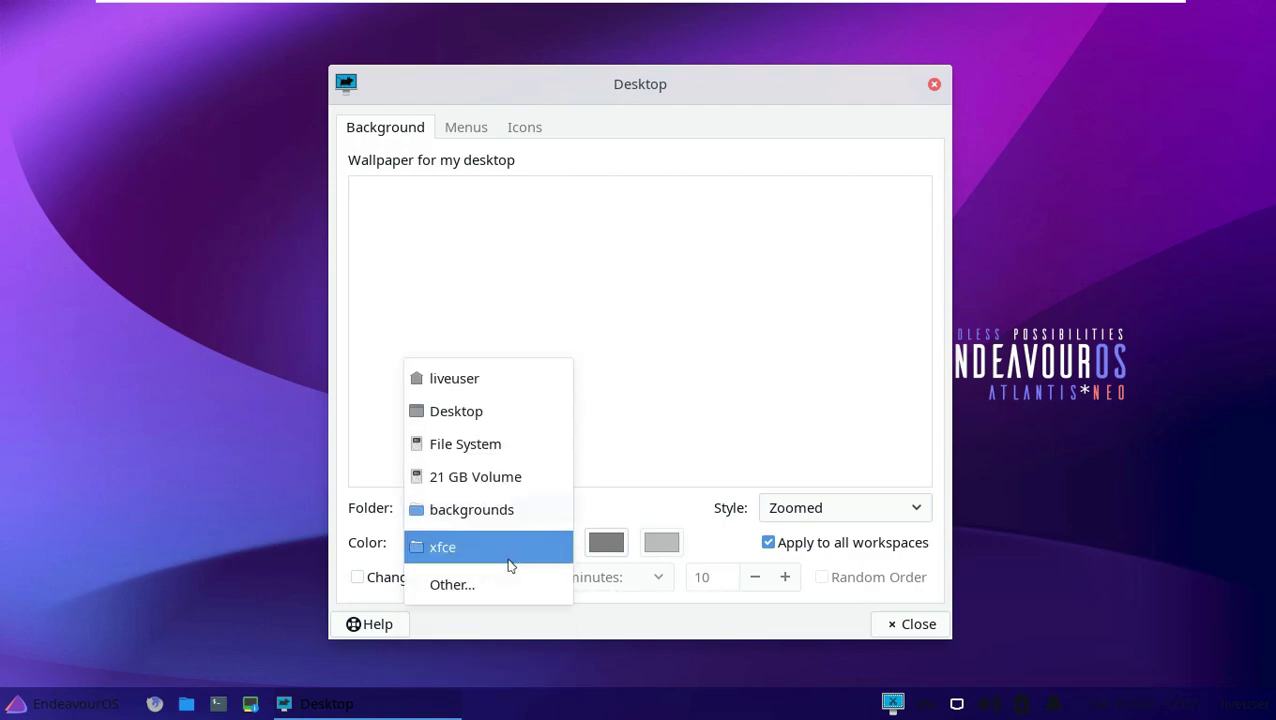
pyautogui.click(526, 540)
pyautogui.click(619, 258)
pyautogui.click(485, 320)
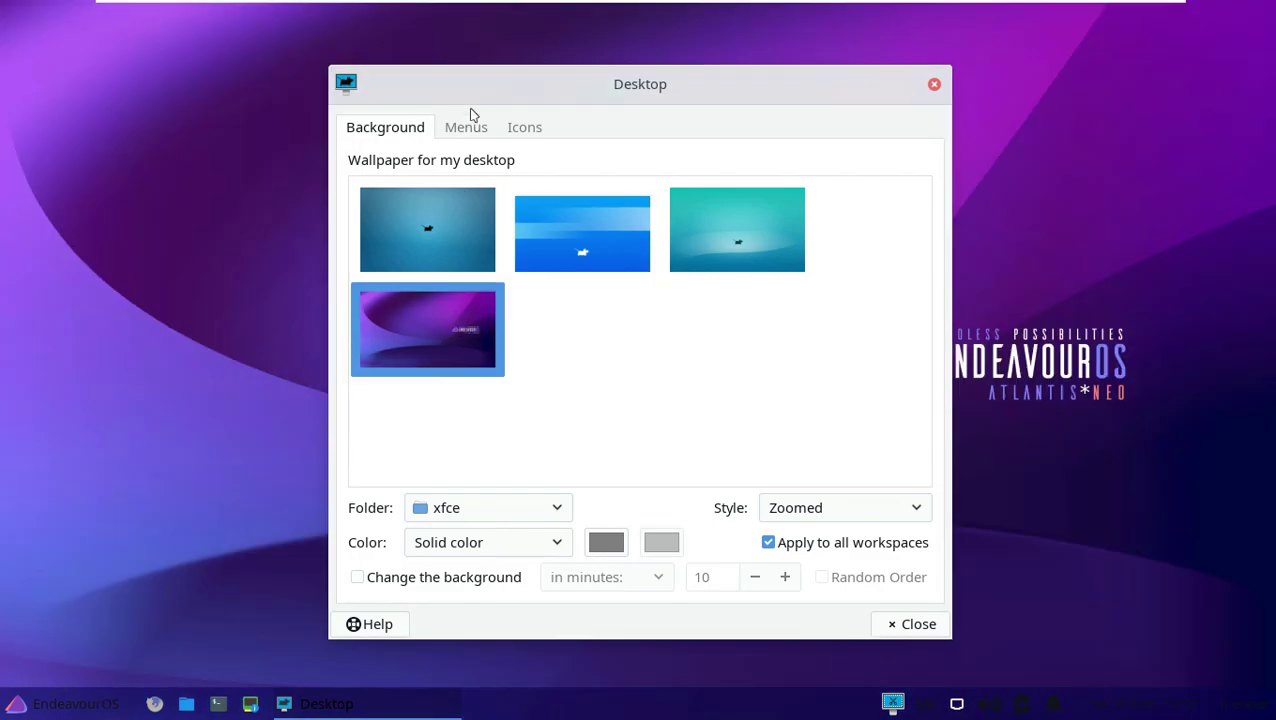
# Show Home, File System, Removable Devices and Trash icons on the desktop.
pyautogui.click(468, 127)
pyautogui.click(524, 130)
pyautogui.click(388, 506)
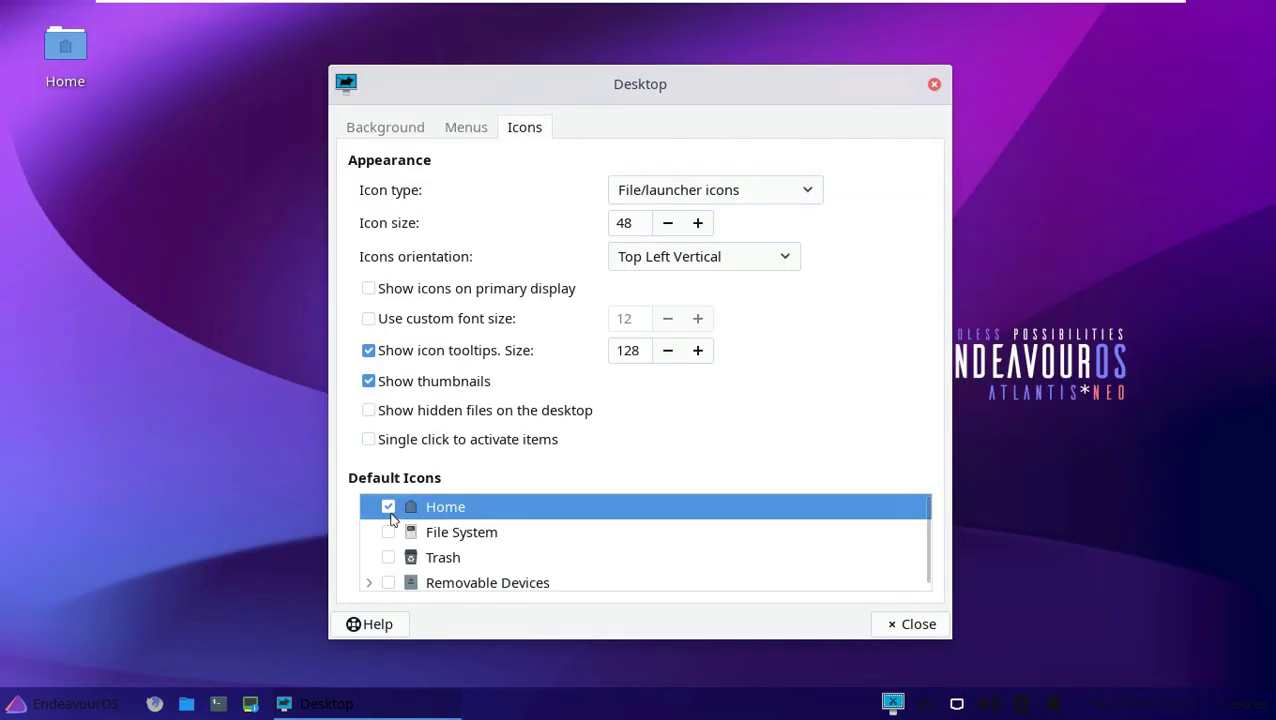
pyautogui.click(388, 532)
pyautogui.click(388, 580)
pyautogui.click(388, 555)
pyautogui.click(913, 624)
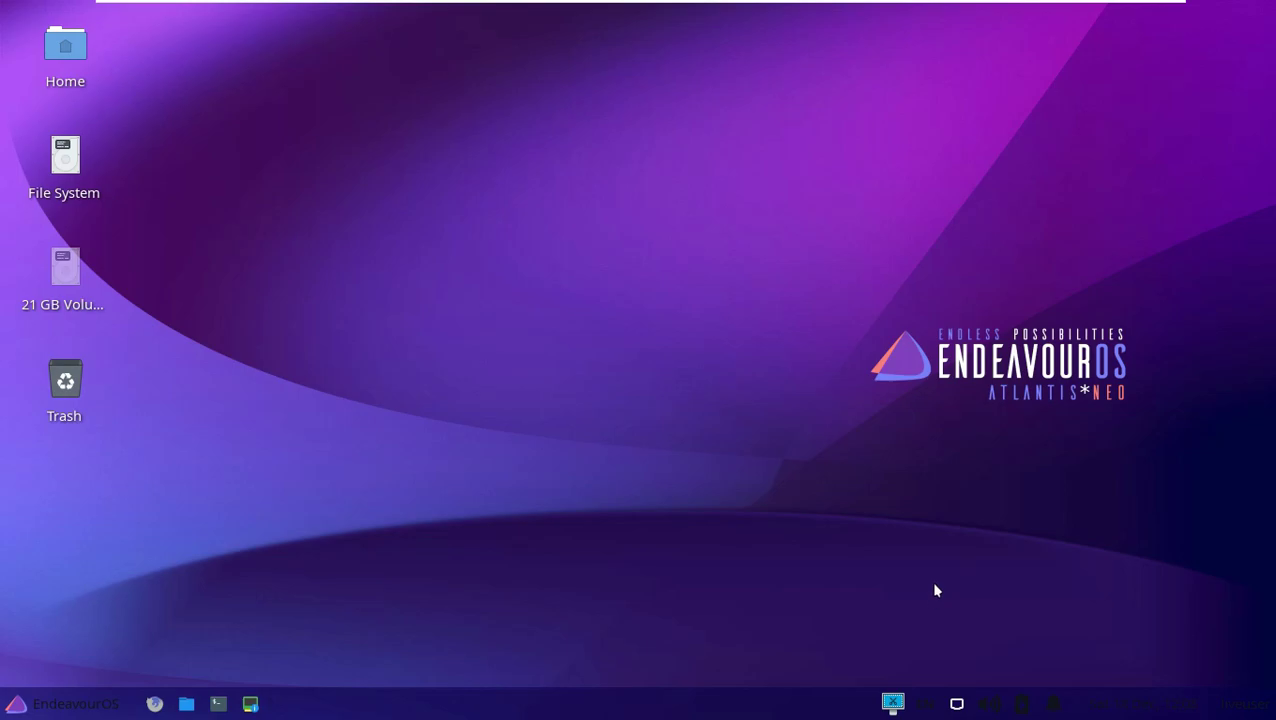
# Launch Task Manager from the System category and maximize it.
pyautogui.click(55, 697)
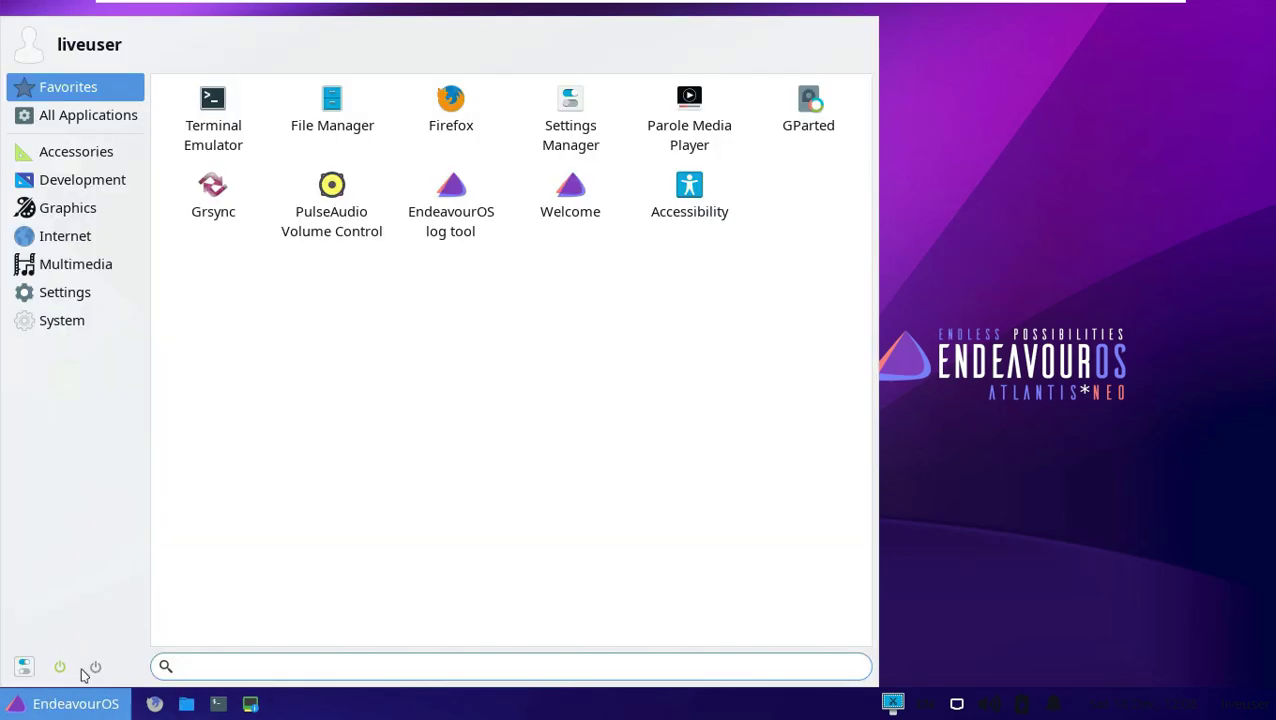
pyautogui.click(76, 328)
pyautogui.click(686, 188)
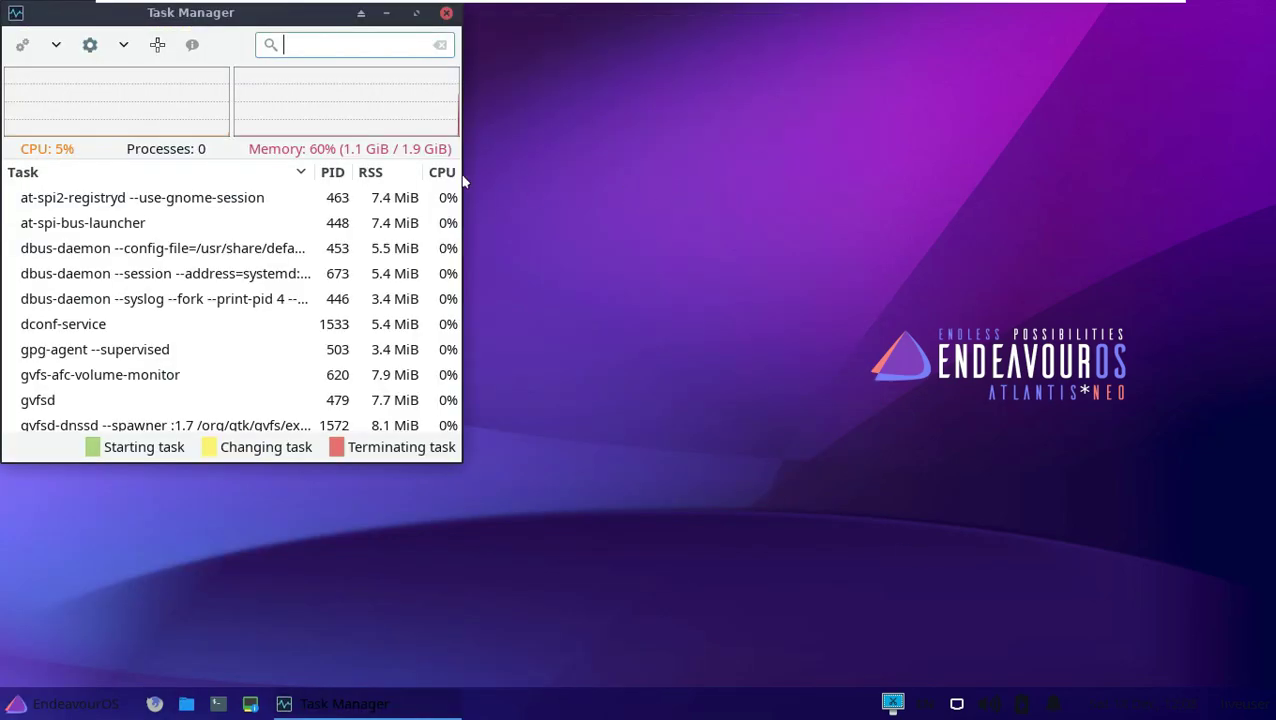
pyautogui.moveTo(246, 30); pyautogui.dragTo(636, 56)
pyautogui.click(783, 63)
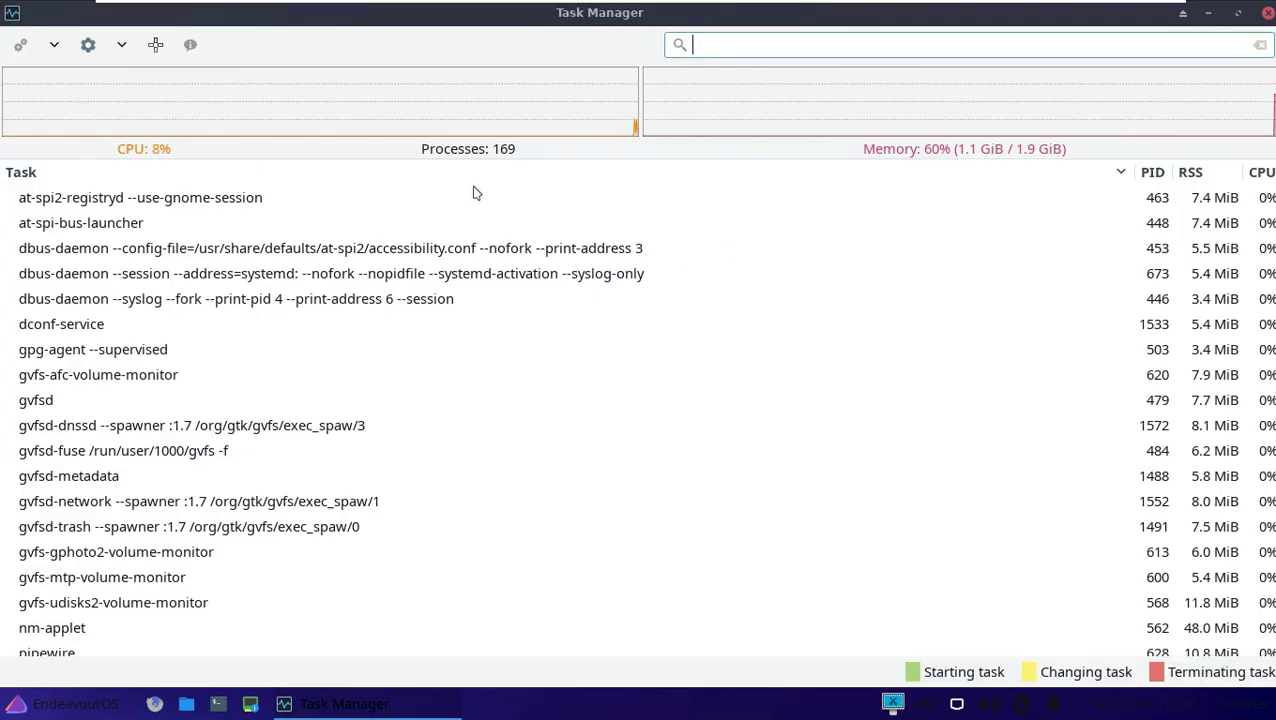
# Check Task Manager's toolbar dropdowns and About dialog, close it, and open the application menu.
pyautogui.click(121, 45)
pyautogui.click(54, 45)
pyautogui.click(54, 45)
pyautogui.click(193, 48)
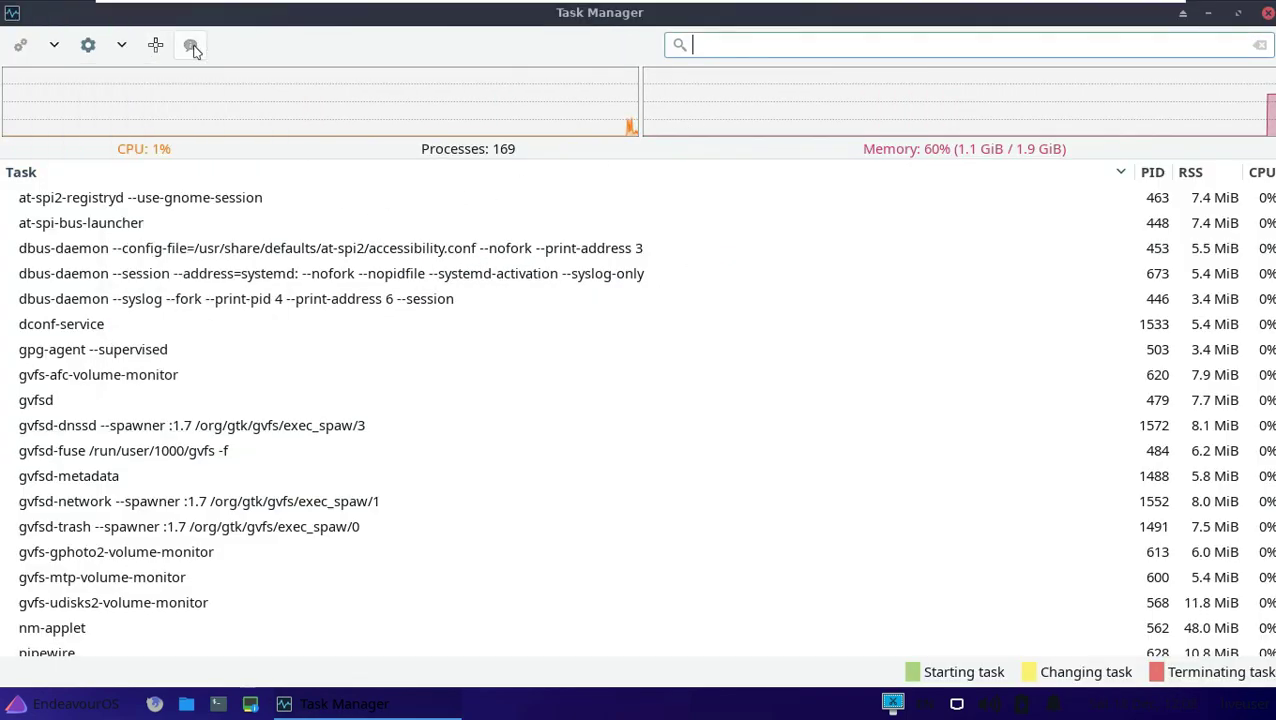
pyautogui.click(820, 205)
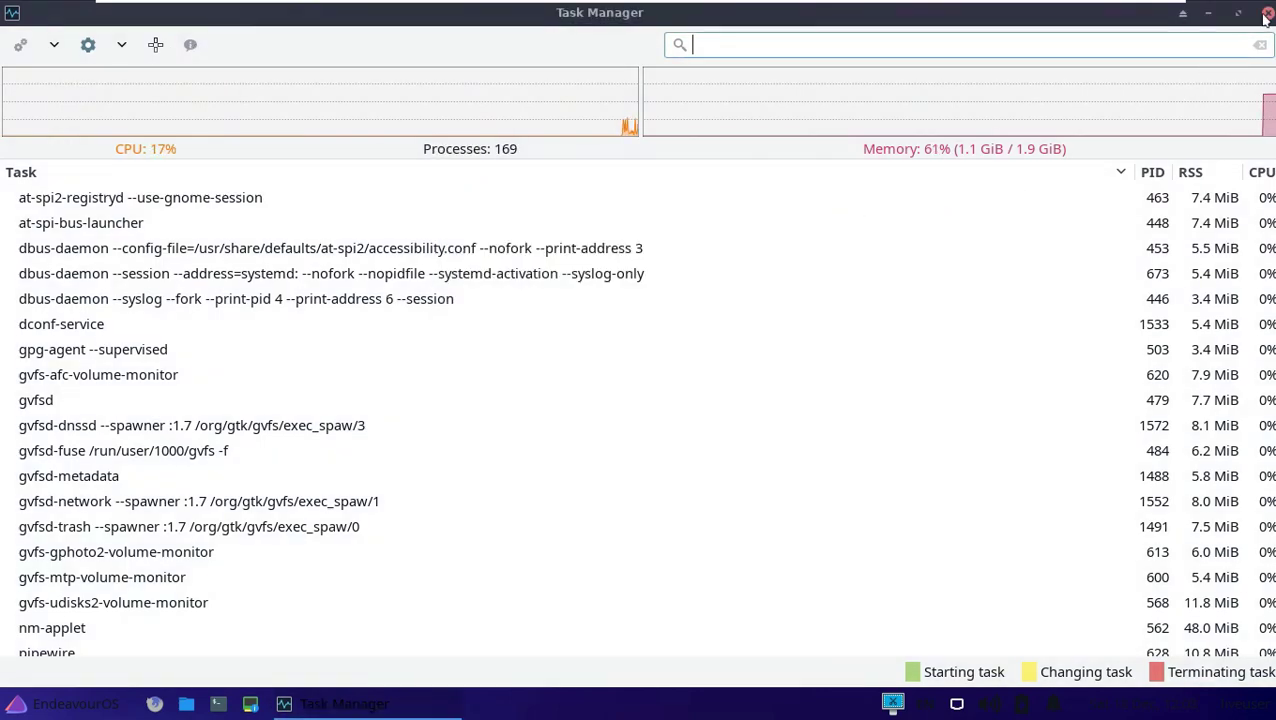
pyautogui.click(1266, 14)
pyautogui.click(22, 694)
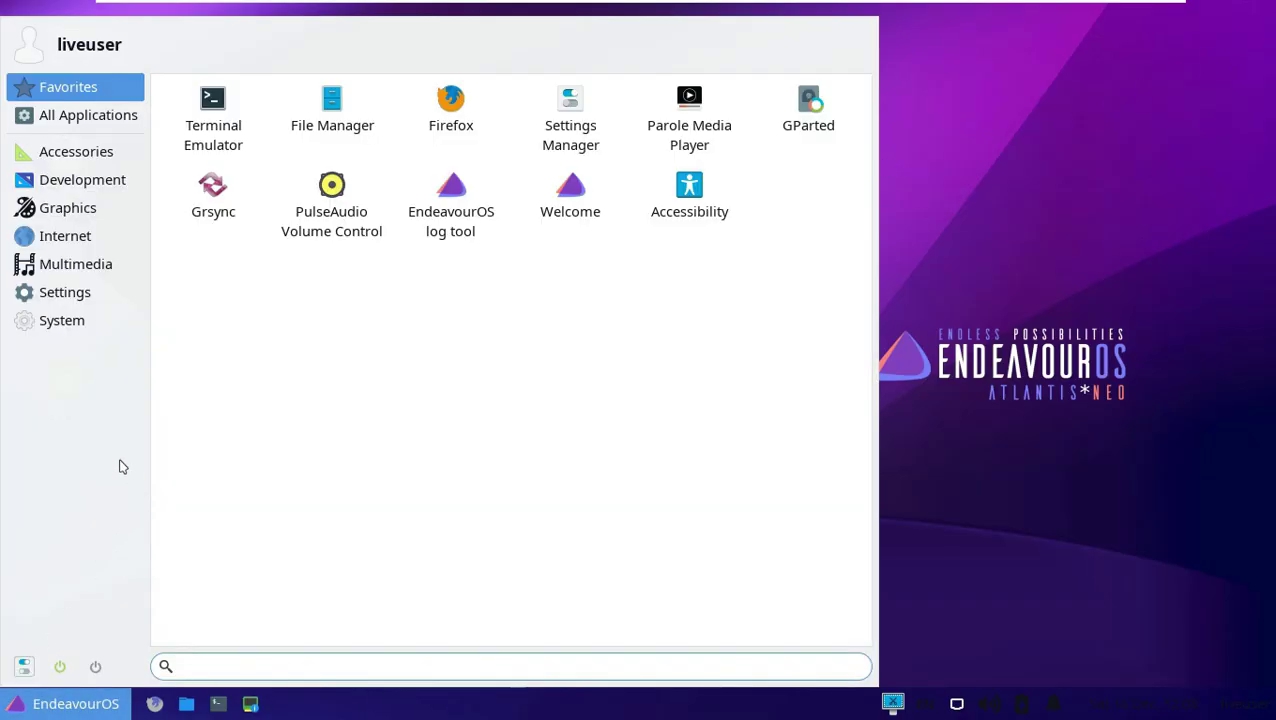
# Open the maximized Settings Manager's Panel settings, keeping a Solid color background style.
pyautogui.click(566, 124)
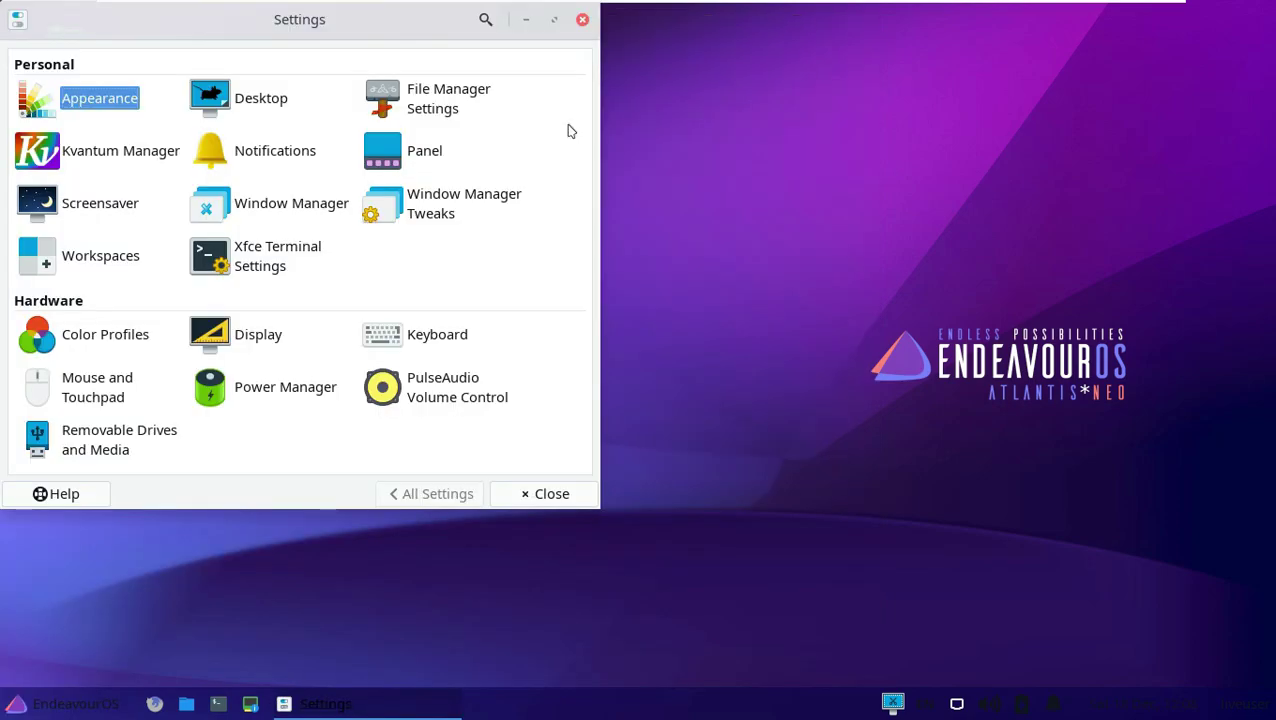
pyautogui.click(554, 19)
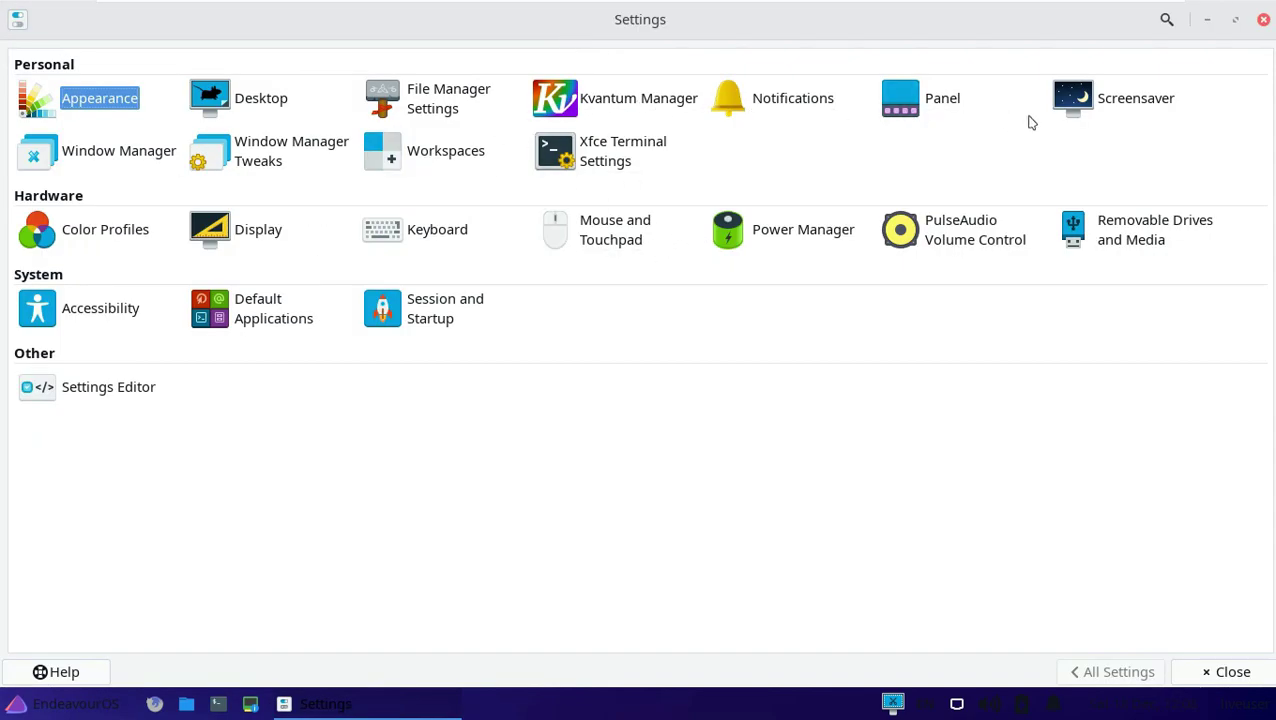
pyautogui.click(901, 107)
pyautogui.click(165, 108)
pyautogui.click(198, 106)
pyautogui.click(155, 106)
pyautogui.click(267, 236)
pyautogui.click(267, 238)
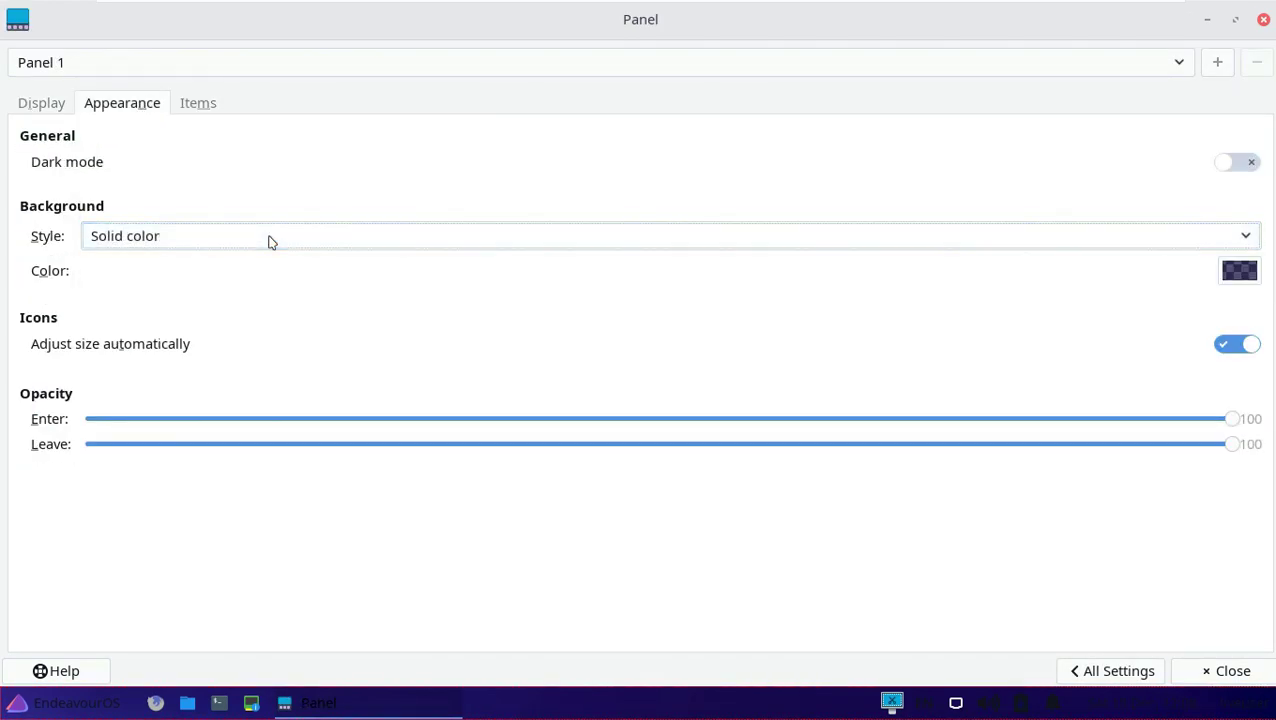
# Set the panel background color to yellow, after briefly trying green.
pyautogui.click(1239, 278)
pyautogui.click(494, 324)
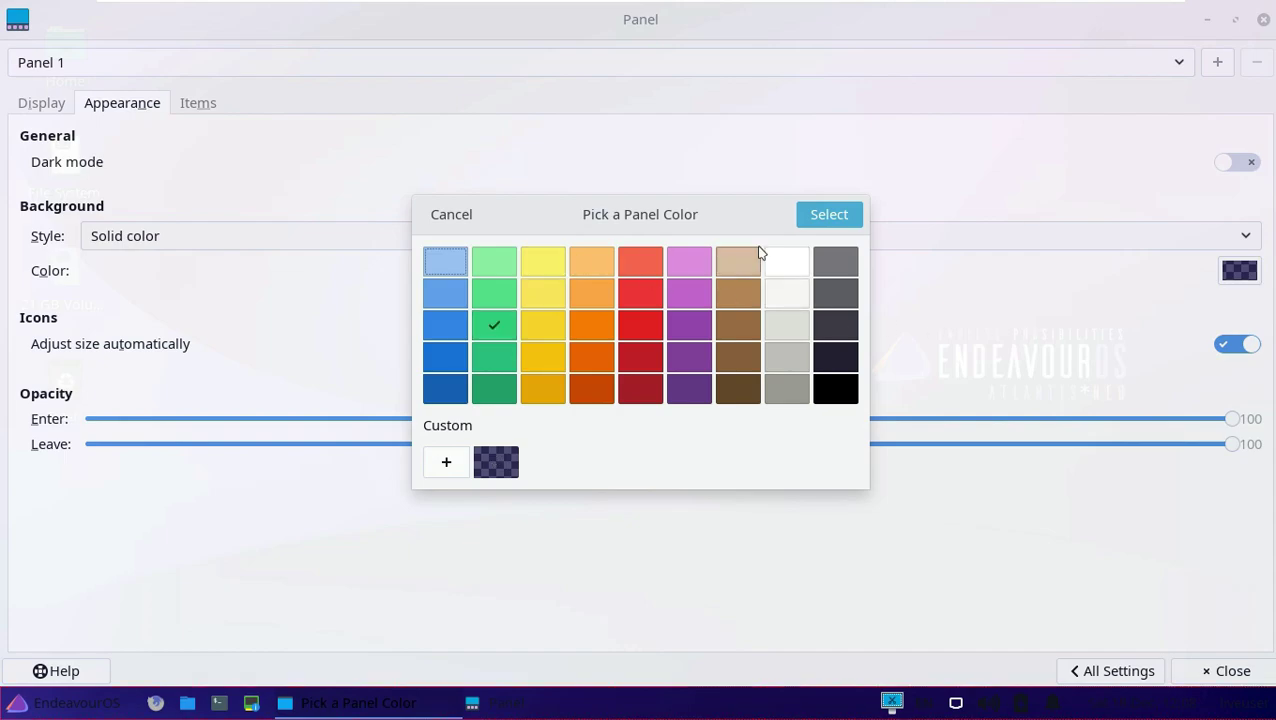
pyautogui.click(829, 214)
pyautogui.click(1239, 272)
pyautogui.click(543, 292)
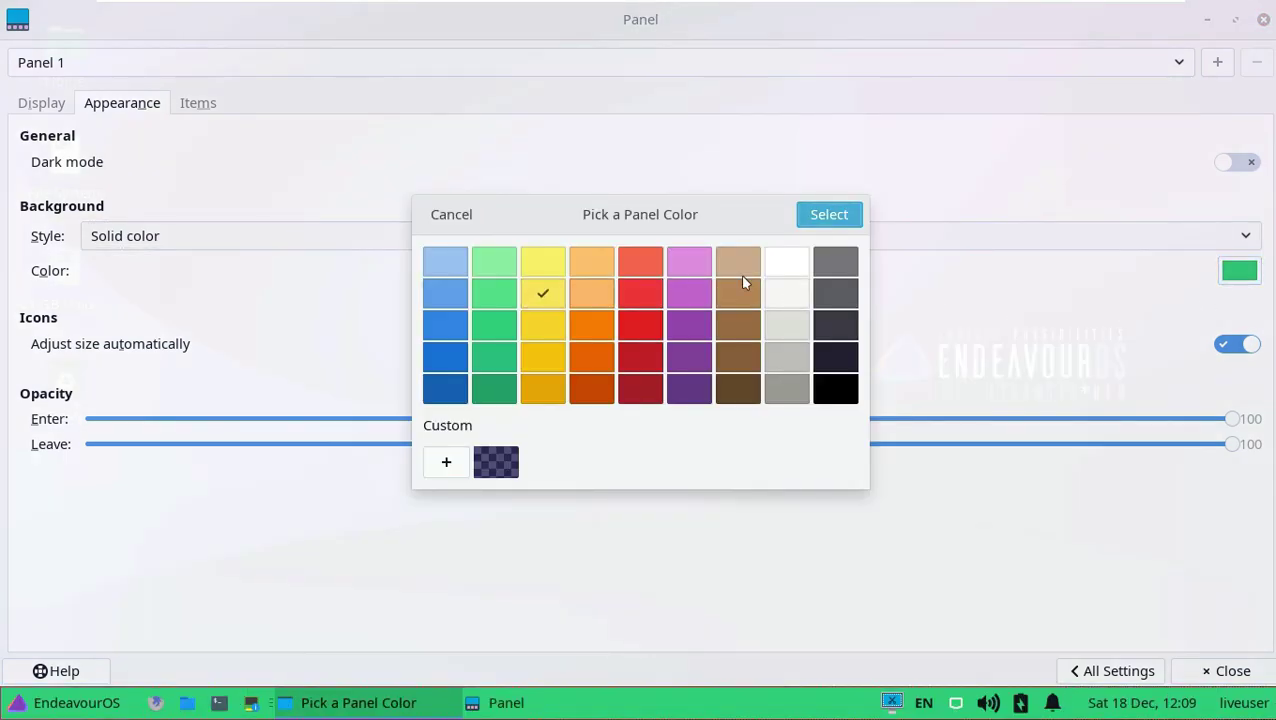
pyautogui.click(829, 214)
# Toggle dark mode on and off, view the panel Items list, then close Panel settings.
pyautogui.click(1238, 164)
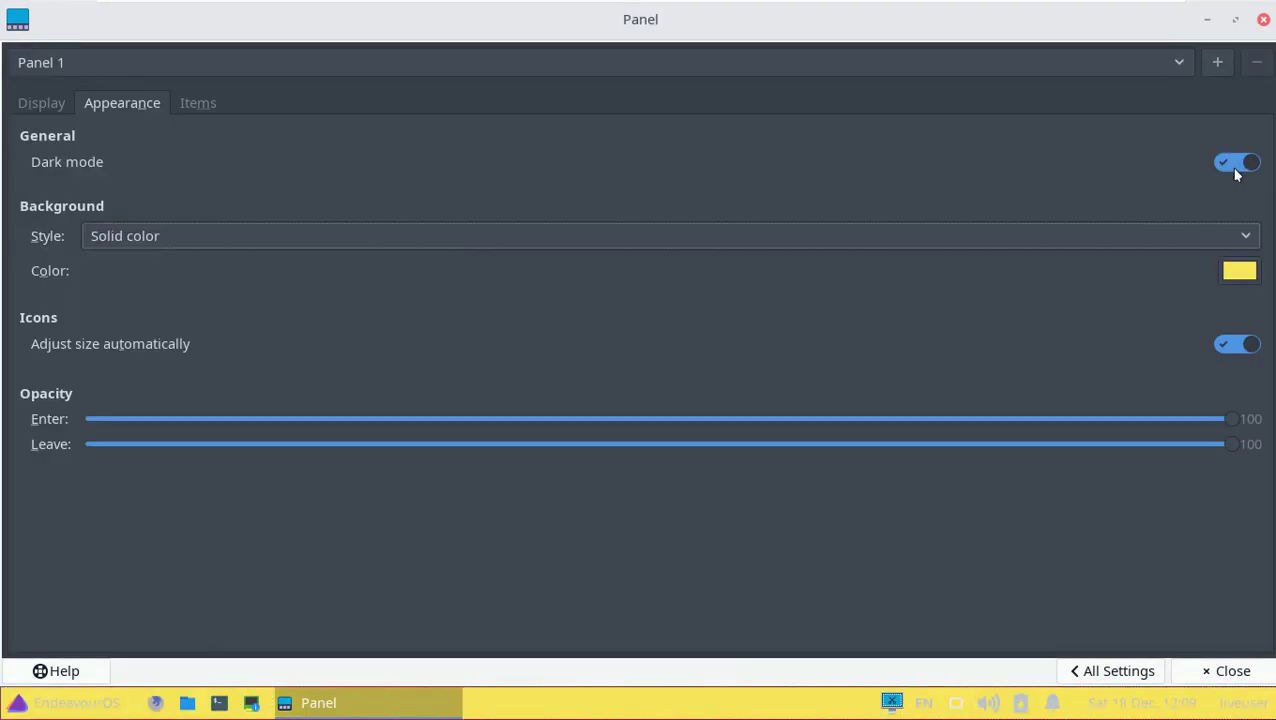
pyautogui.click(1238, 164)
pyautogui.click(800, 64)
pyautogui.click(197, 108)
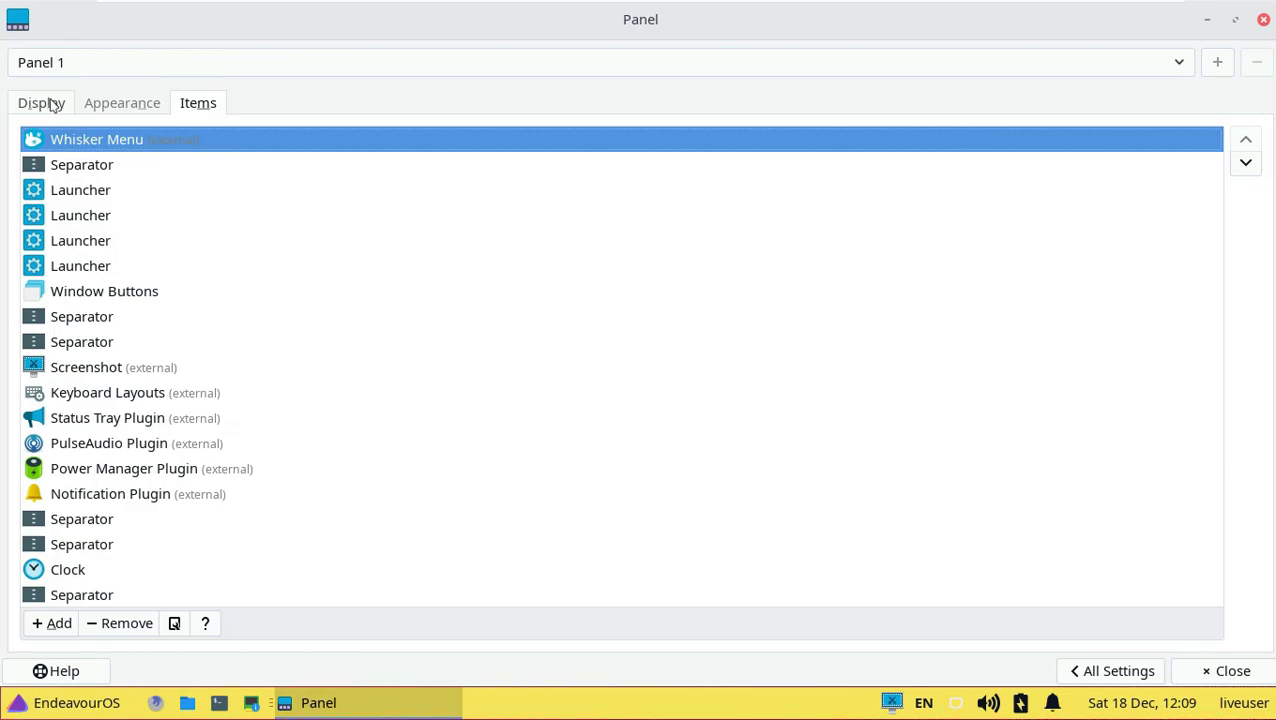
pyautogui.click(1263, 21)
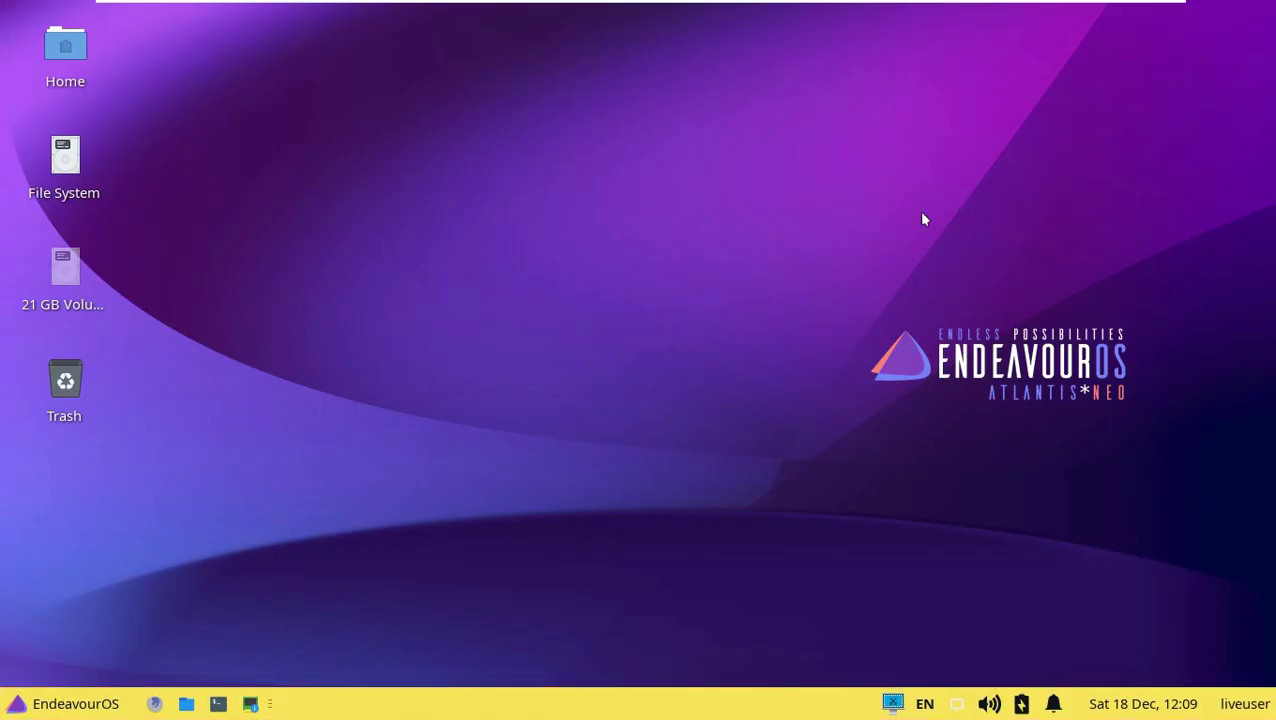
# Scroll through All Applications in Whisker Menu, then view the System and Settings categories.
pyautogui.press('super')
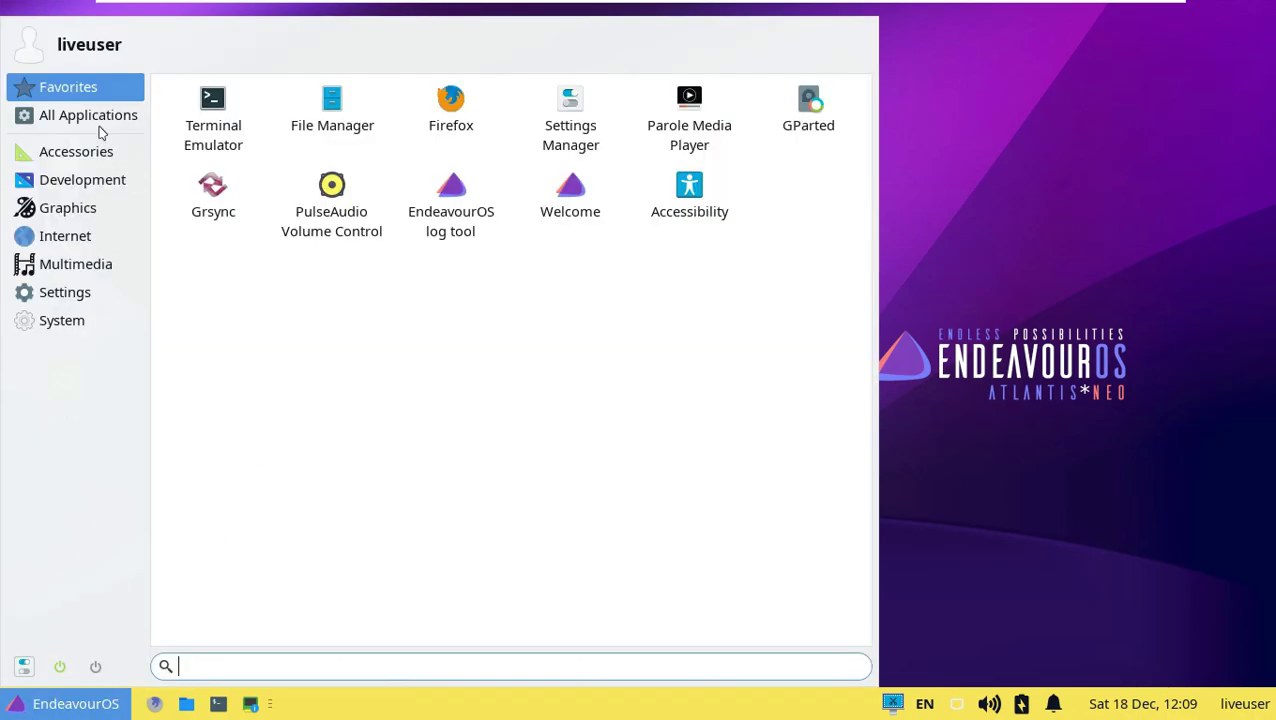
pyautogui.click(101, 124)
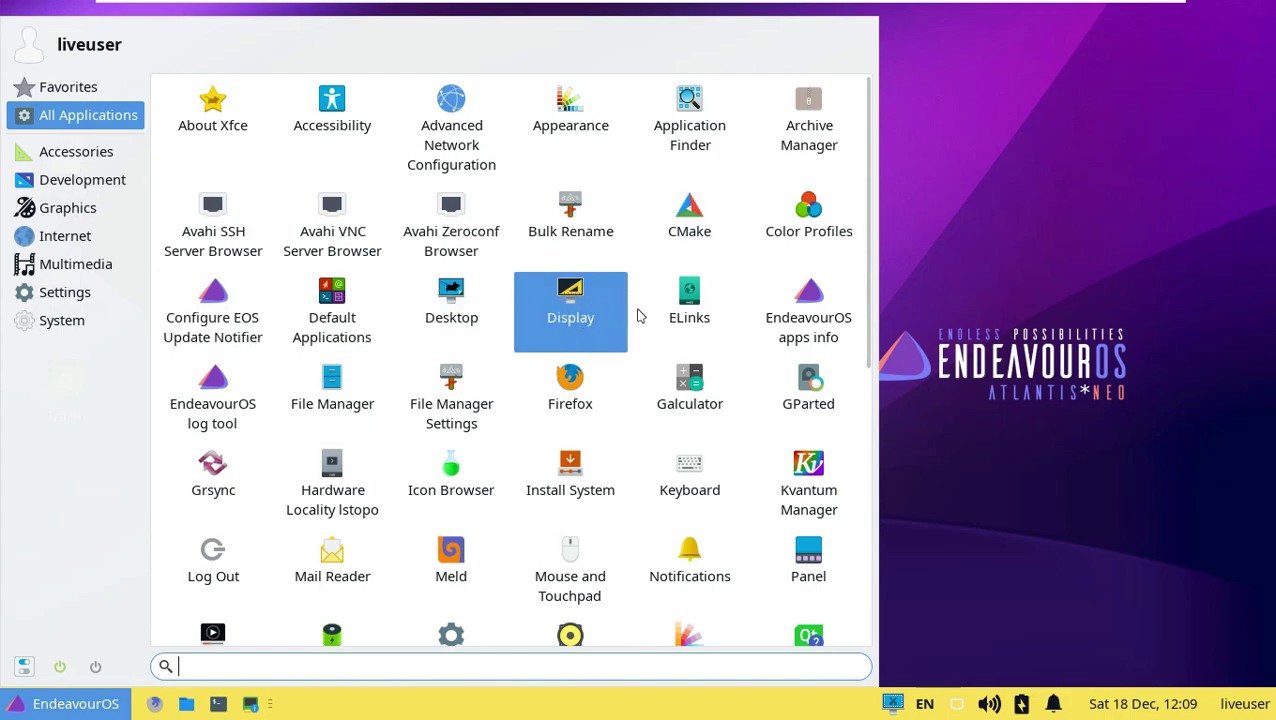
pyautogui.scroll(-1, 735, 440)
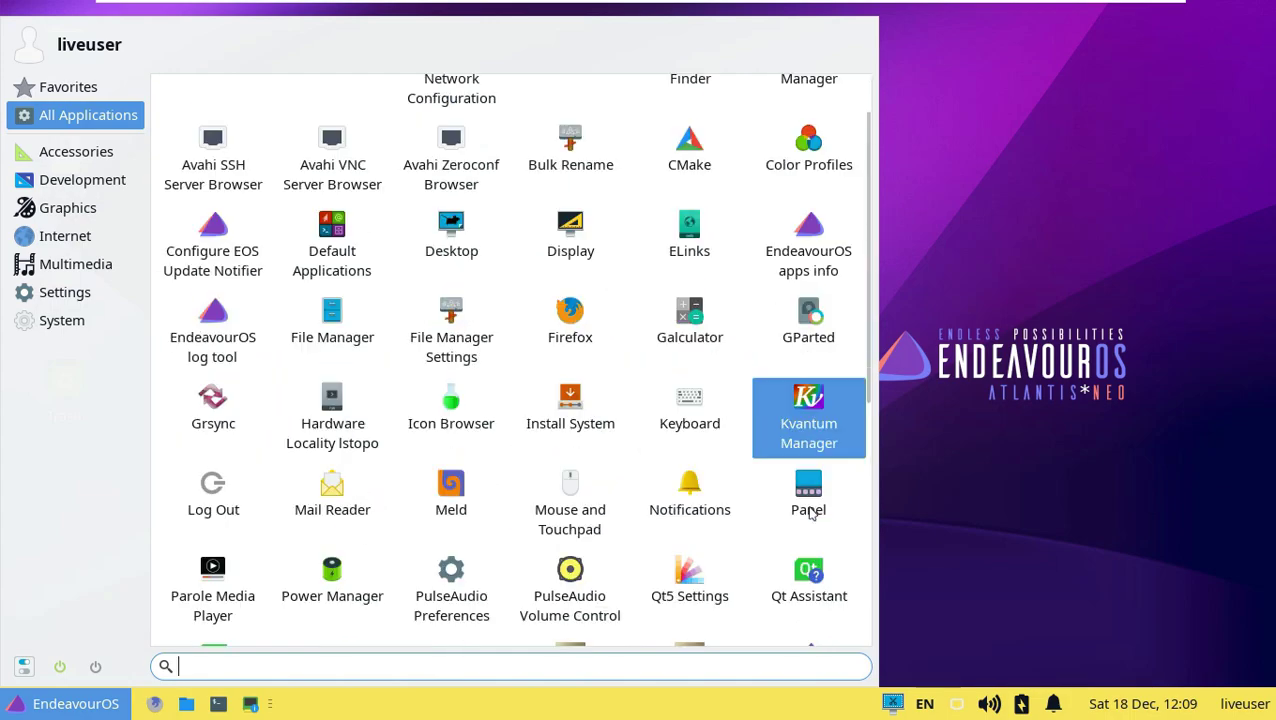
pyautogui.scroll(-3, 792, 544)
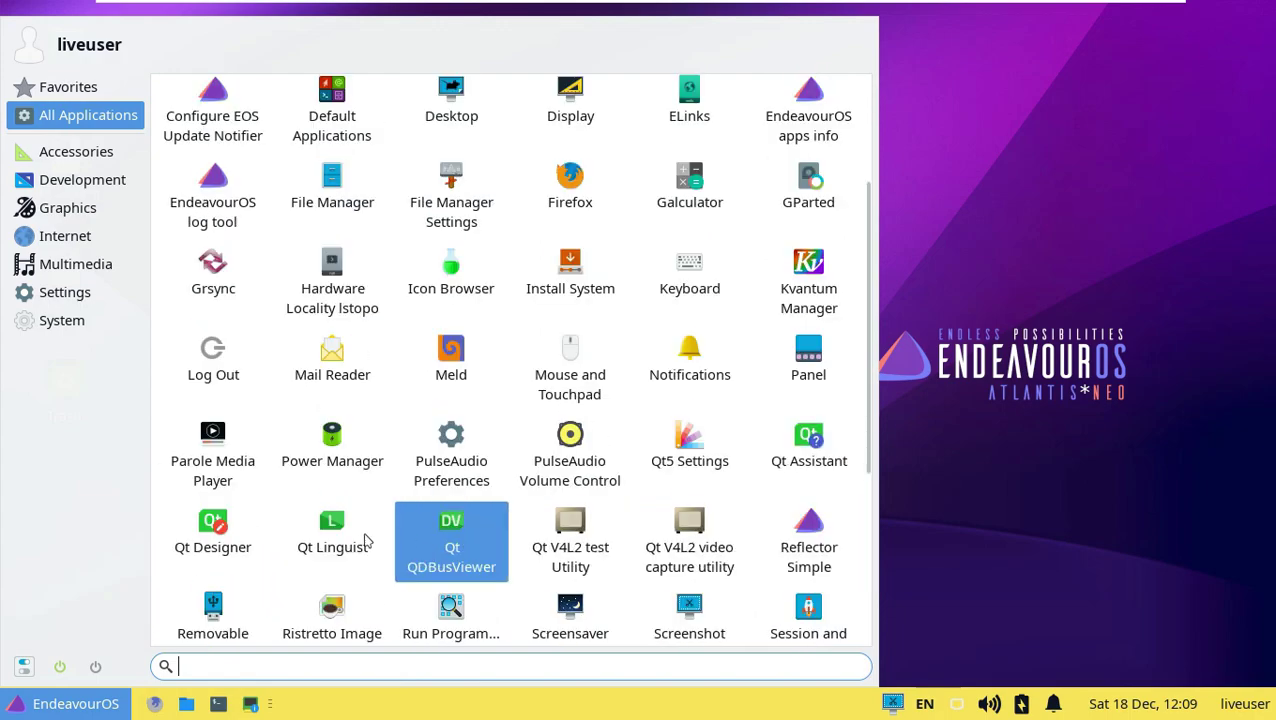
pyautogui.scroll(-1, 810, 545)
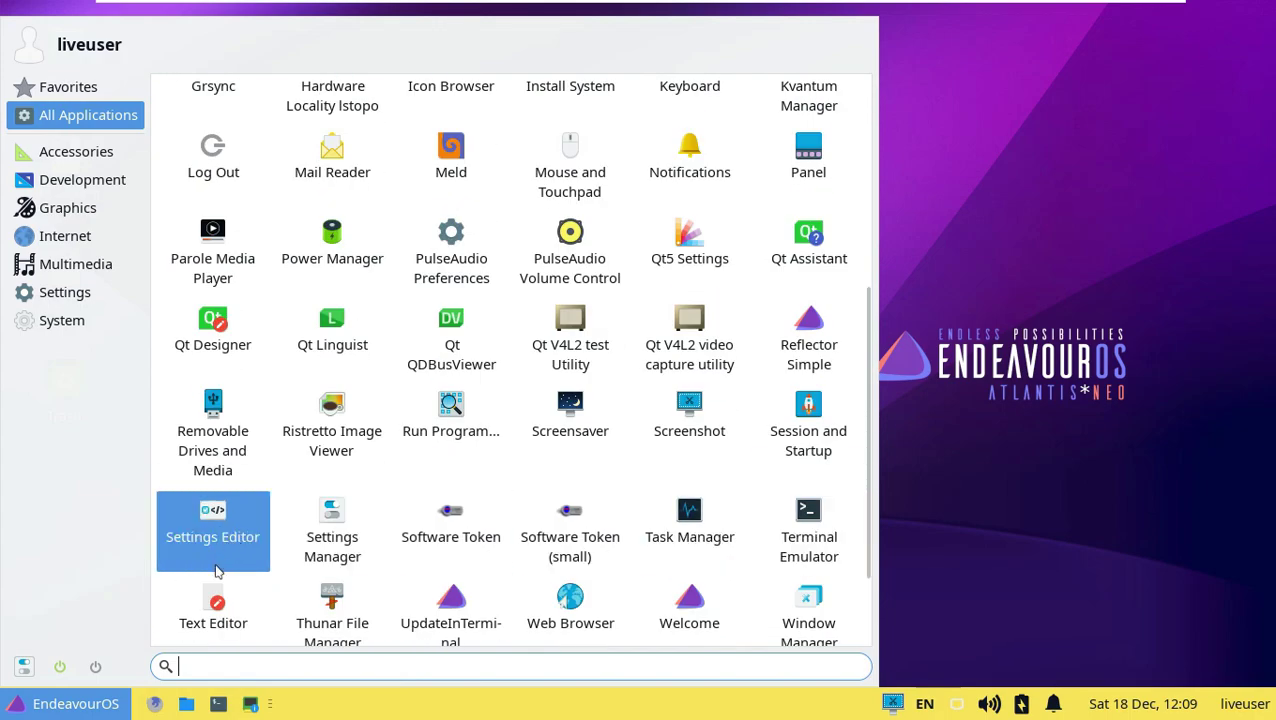
pyautogui.scroll(-2, 534, 593)
pyautogui.scroll(-1, 790, 575)
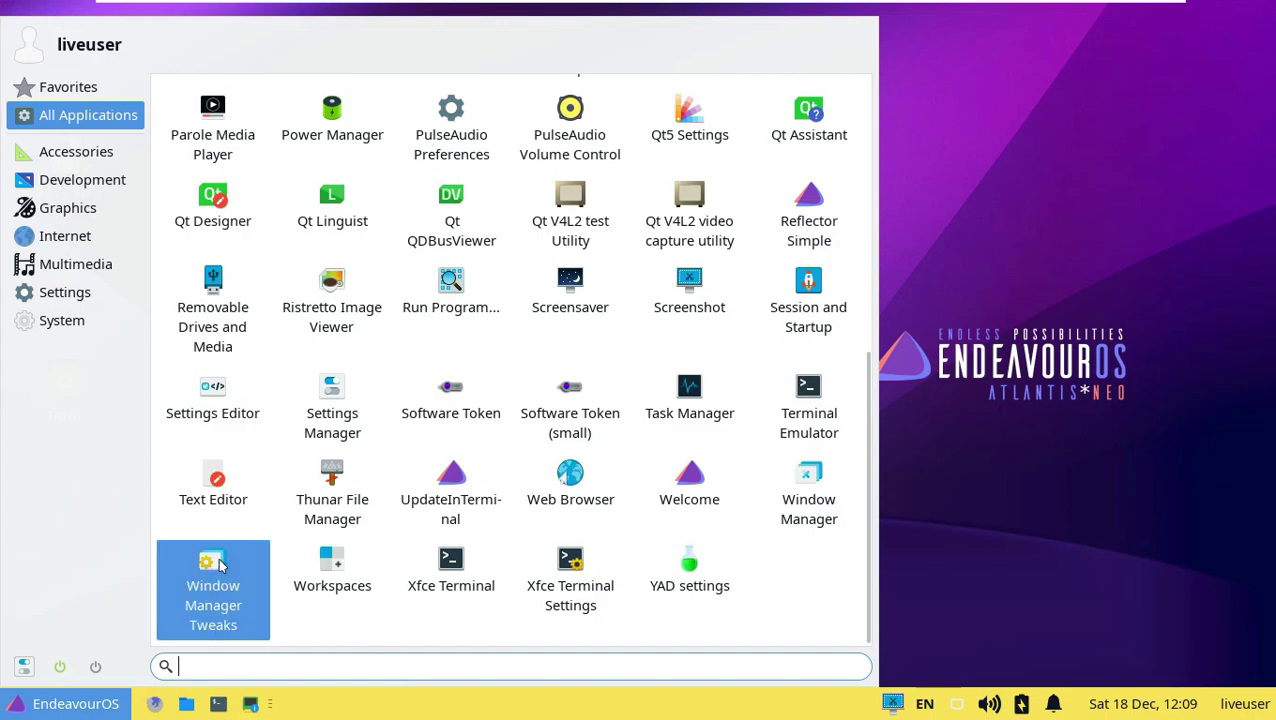
pyautogui.click(105, 320)
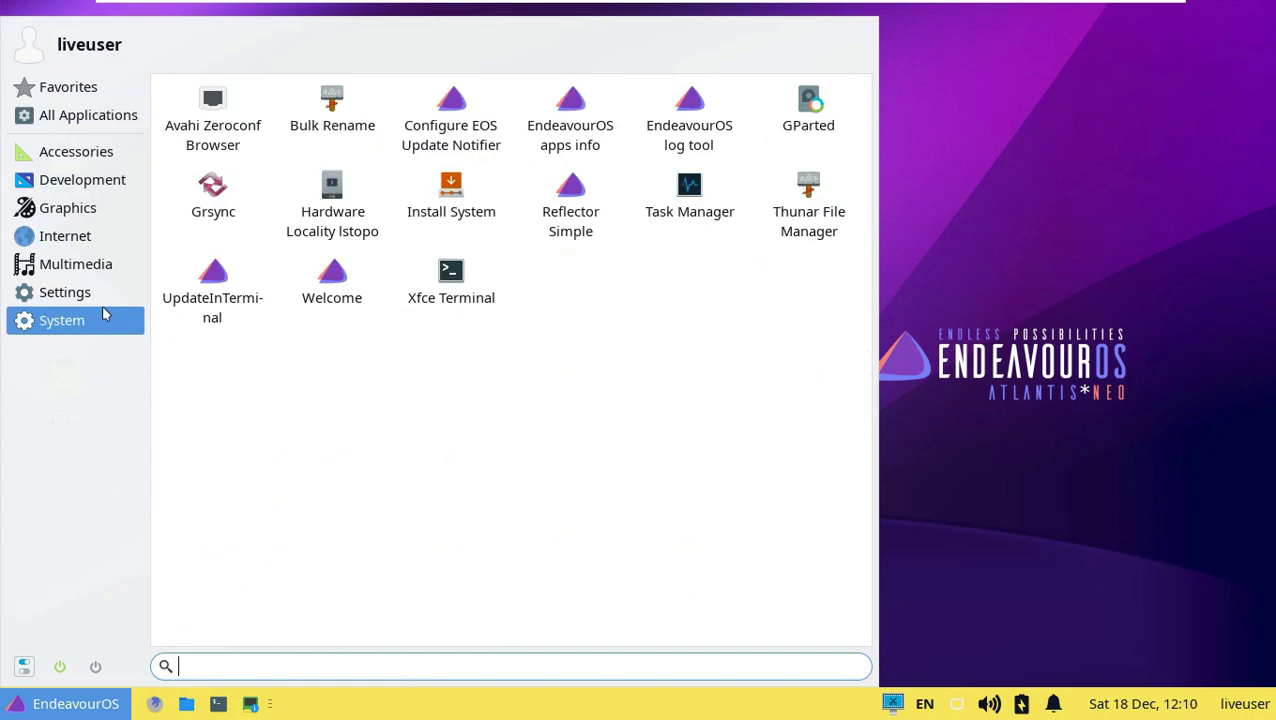
pyautogui.click(109, 296)
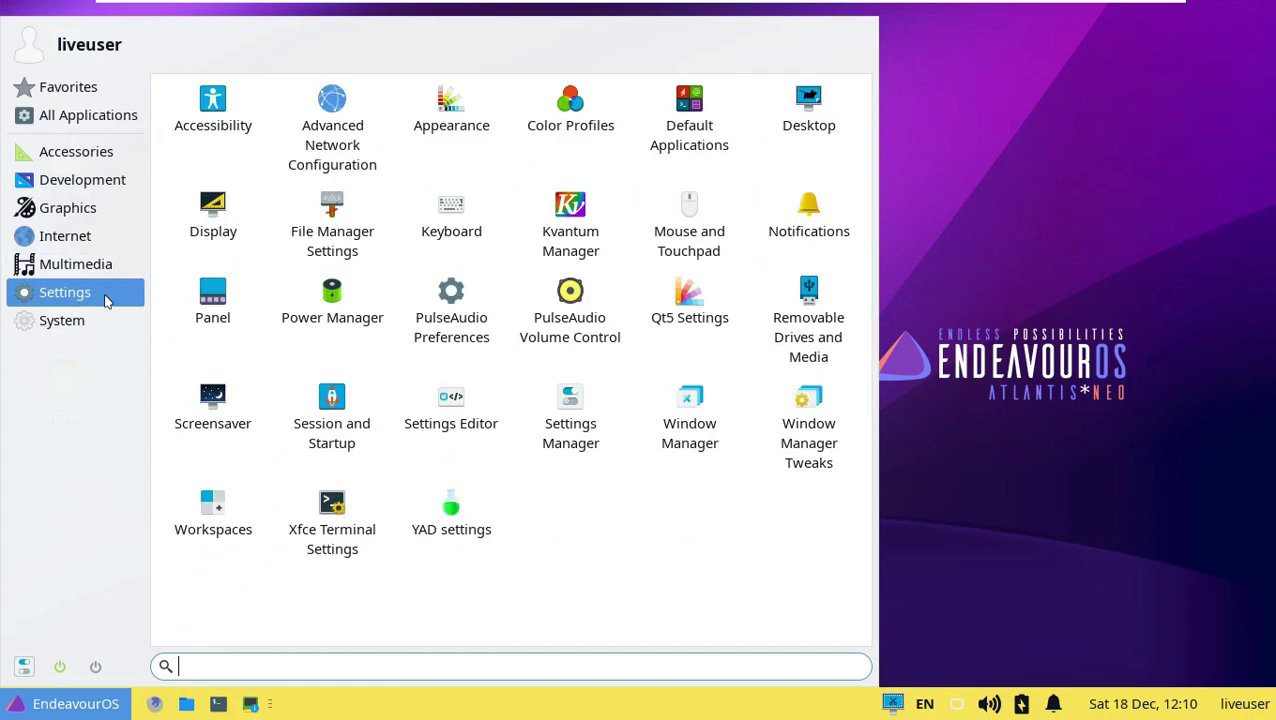
# Look through Window Manager Tweaks tabs up to Compositor, close it, and reopen the menu.
pyautogui.click(795, 458)
pyautogui.click(485, 169)
pyautogui.click(568, 170)
pyautogui.click(680, 170)
pyautogui.click(745, 169)
pyautogui.click(864, 167)
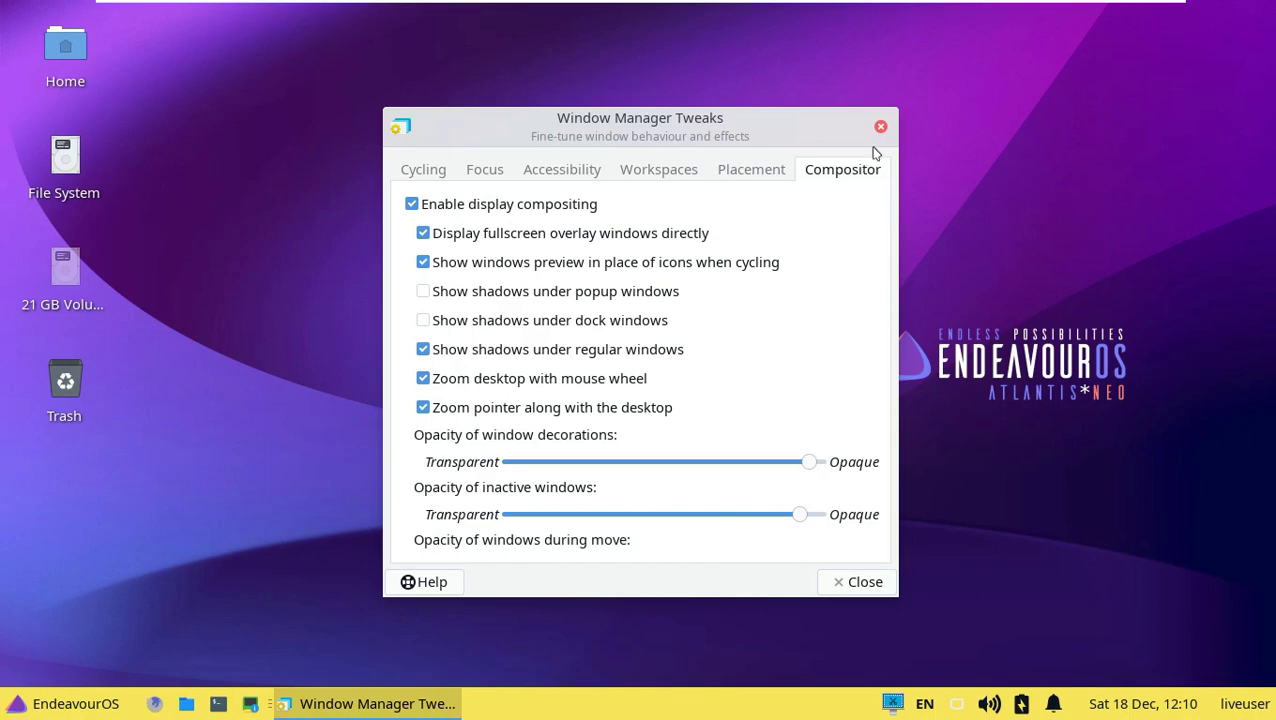
pyautogui.click(880, 127)
pyautogui.click(15, 705)
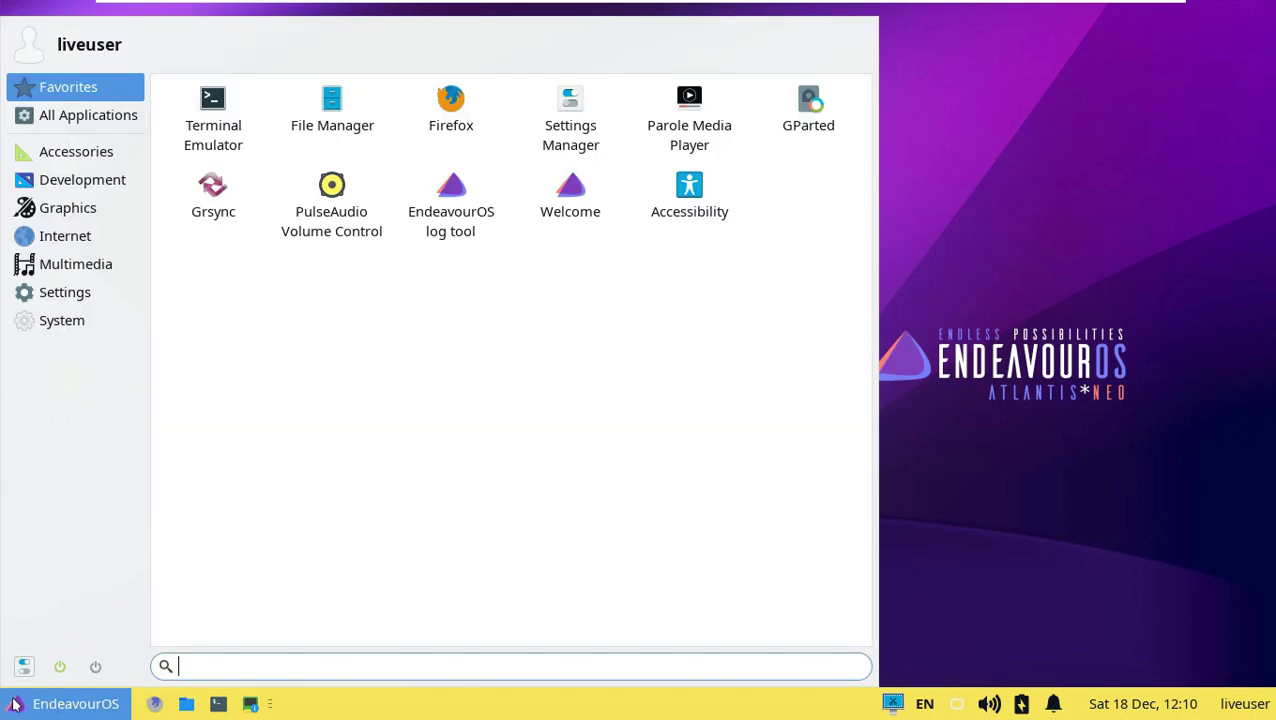